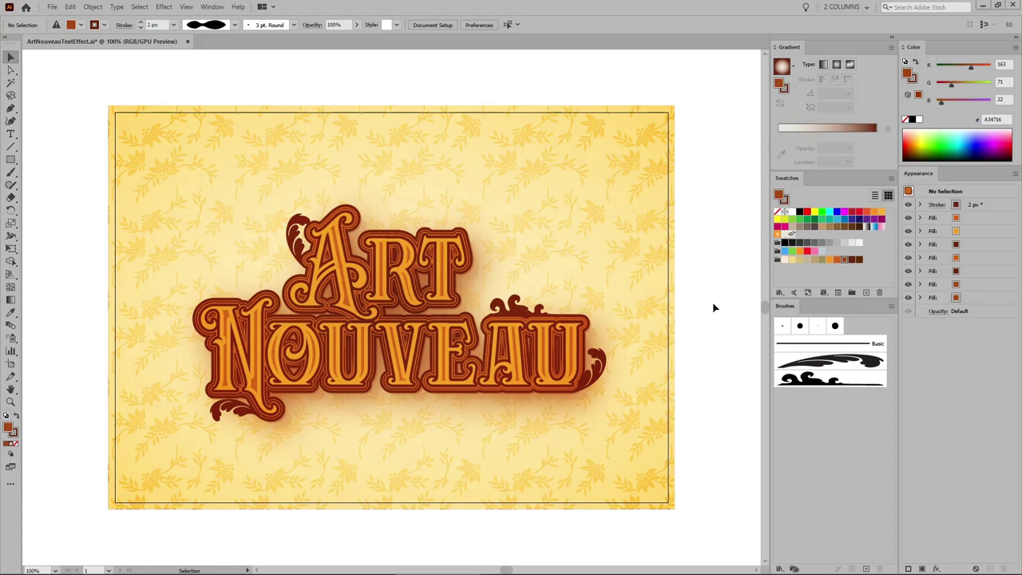
Examine the Carllosta layered font page on Envato Elements and browse its list of similar vintage fonts.
left_click(440, 301)
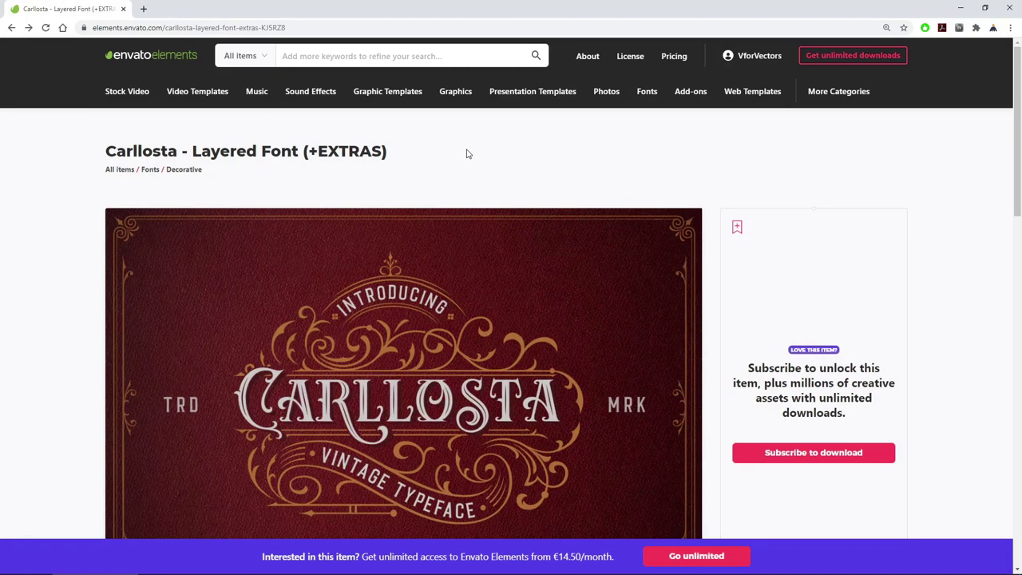
left_click_drag(177, 151, 108, 151)
left_click(474, 159)
scroll(635, 411, "down", 10)
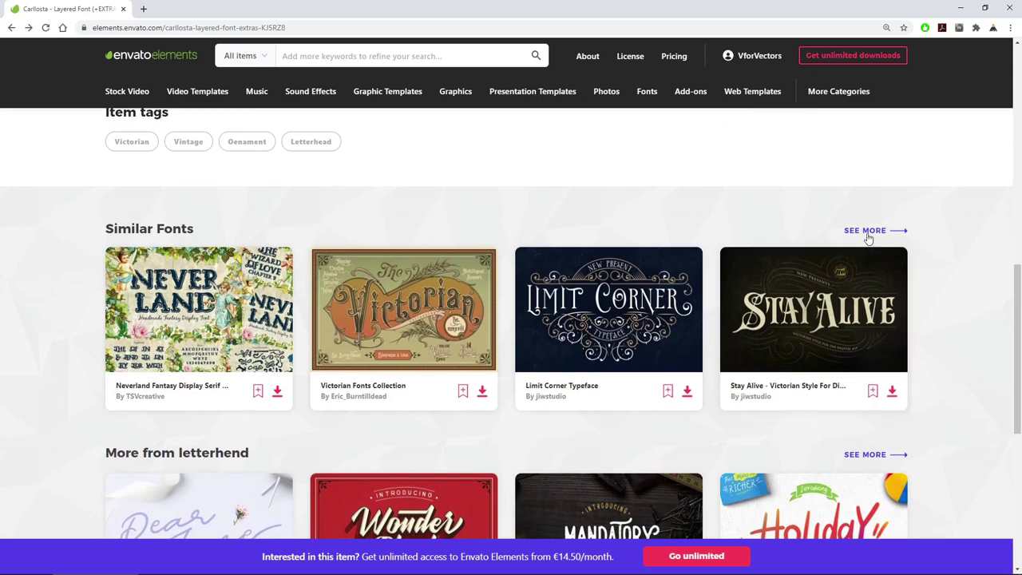
left_click(867, 232)
scroll(966, 306, "down", 2)
scroll(967, 306, "down", 12)
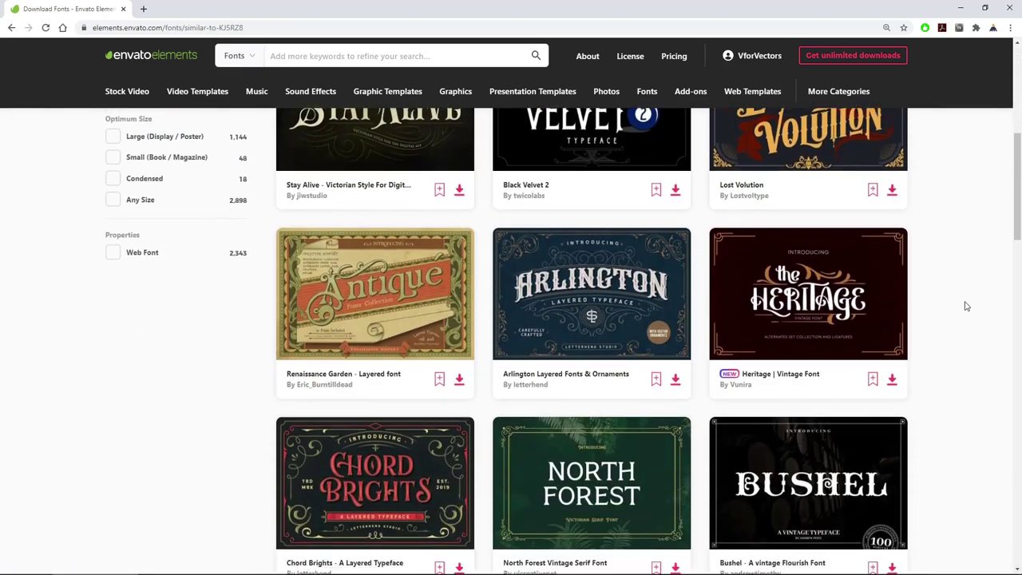
scroll(966, 306, "down", 2)
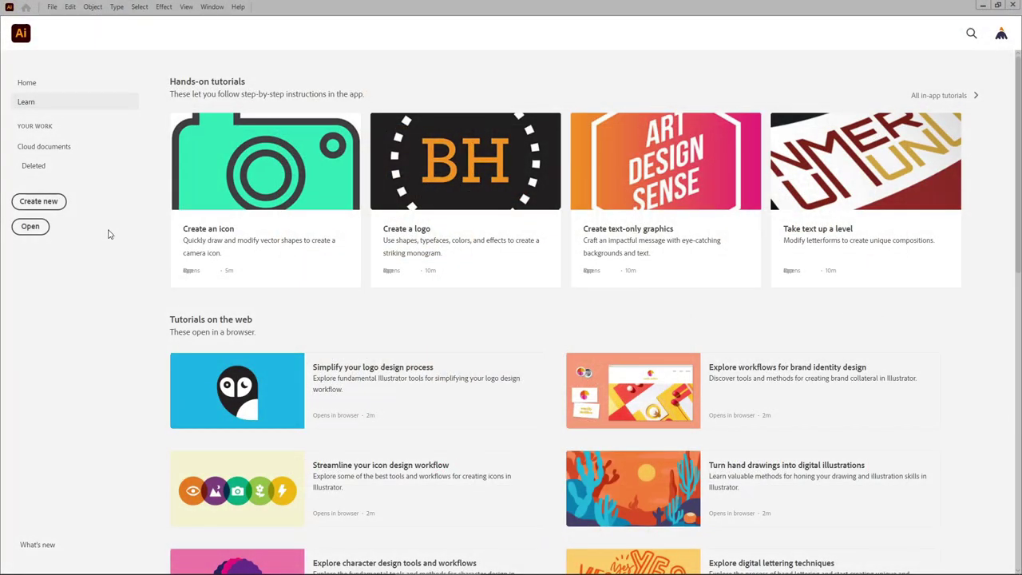
Create a new Illustrator document measuring 850 x 600 px with pixels as the unit, and view it at 100%.
left_click(55, 205)
left_click(653, 195)
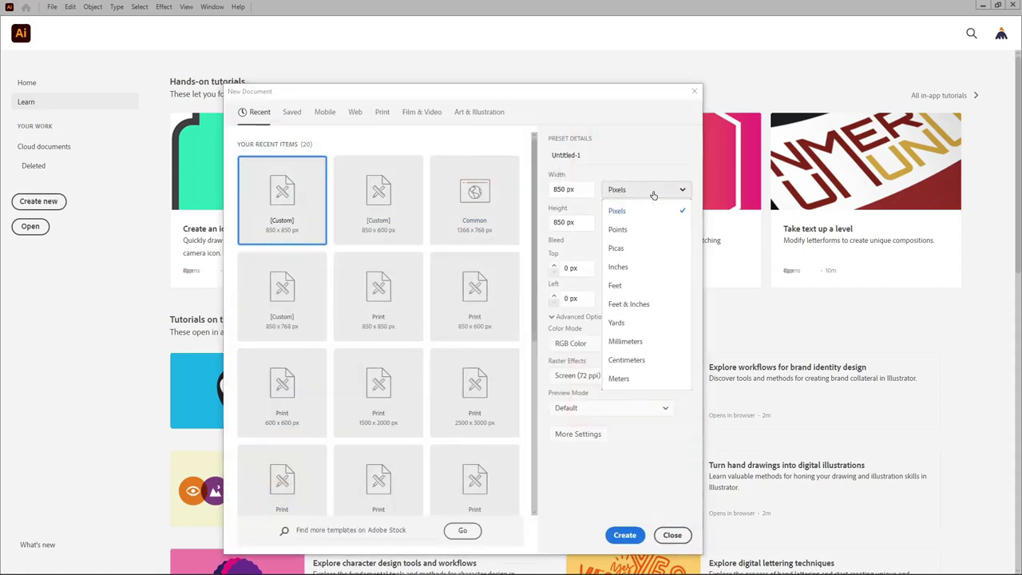
left_click(654, 211)
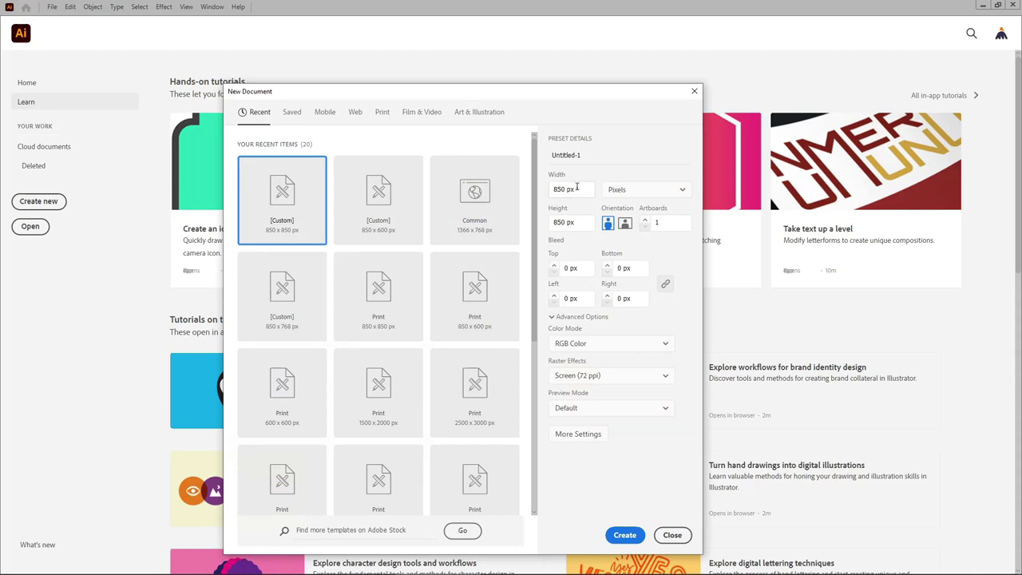
left_click_drag(585, 190, 552, 189)
left_click_drag(581, 223, 554, 223)
type("600")
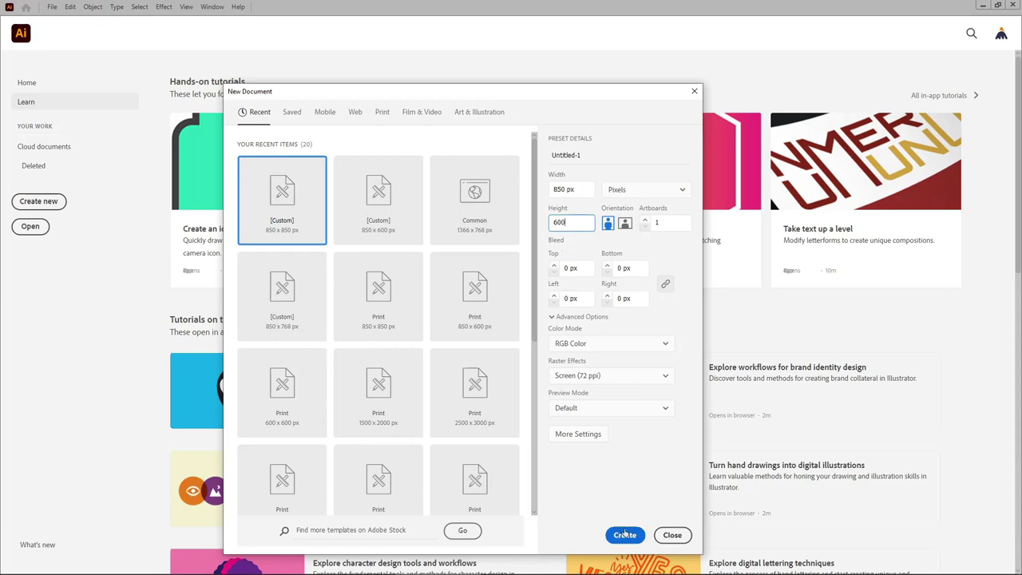
left_click(625, 537)
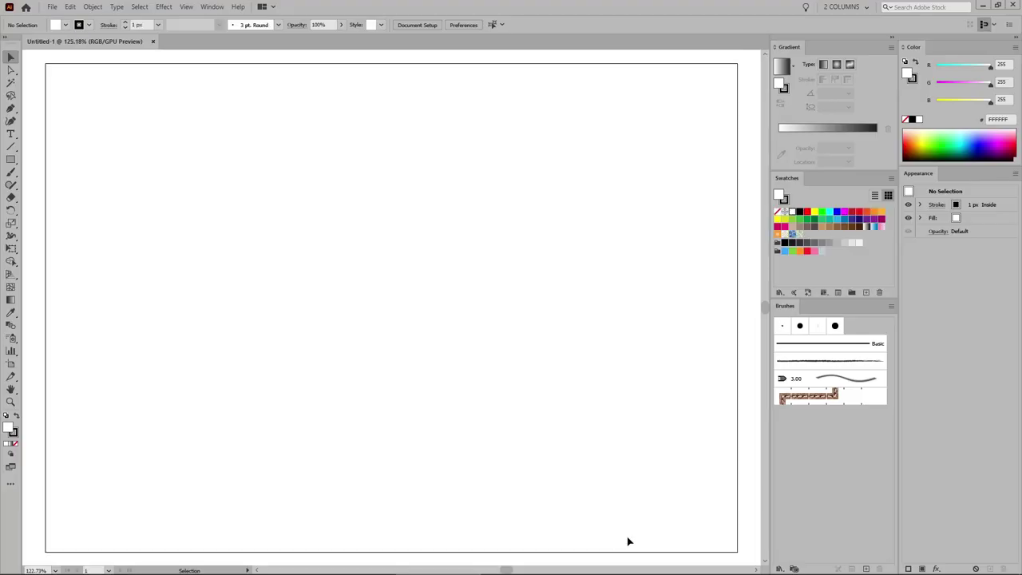
key("ctrl+1")
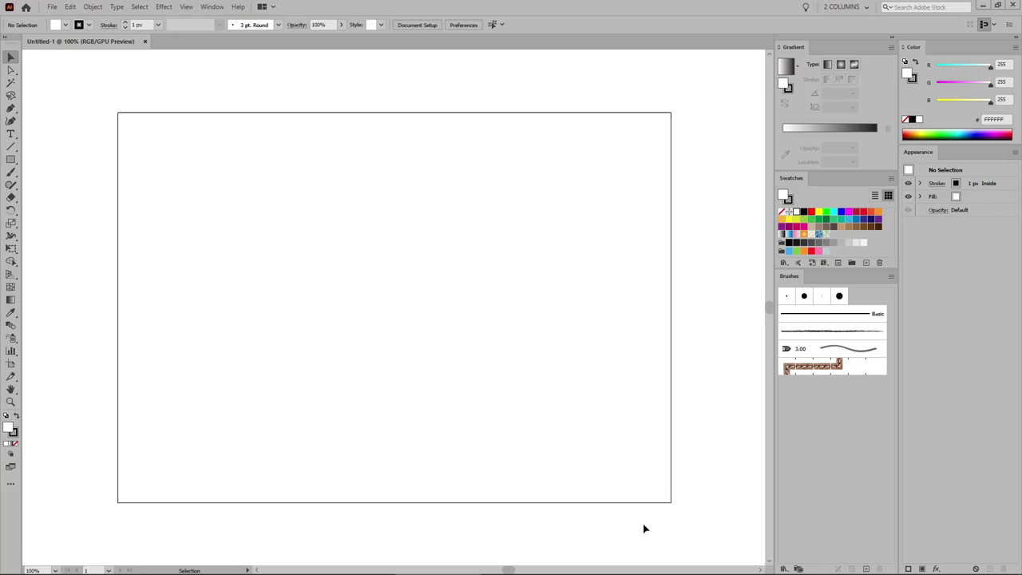
left_click(213, 8)
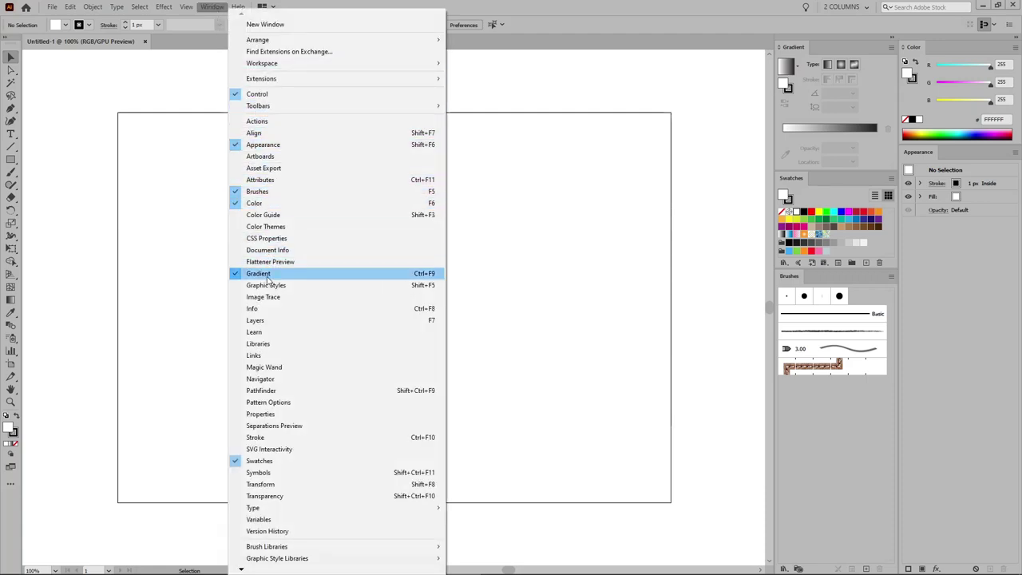
left_click(605, 459)
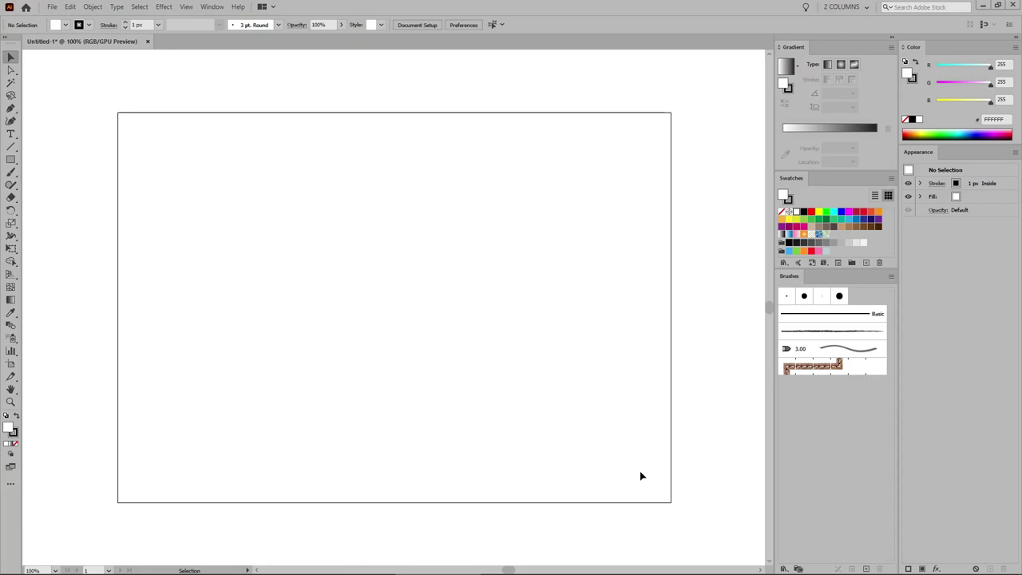
Create a rectangle exactly 870 px wide and 620 px high with the Rectangle tool.
left_click(11, 159)
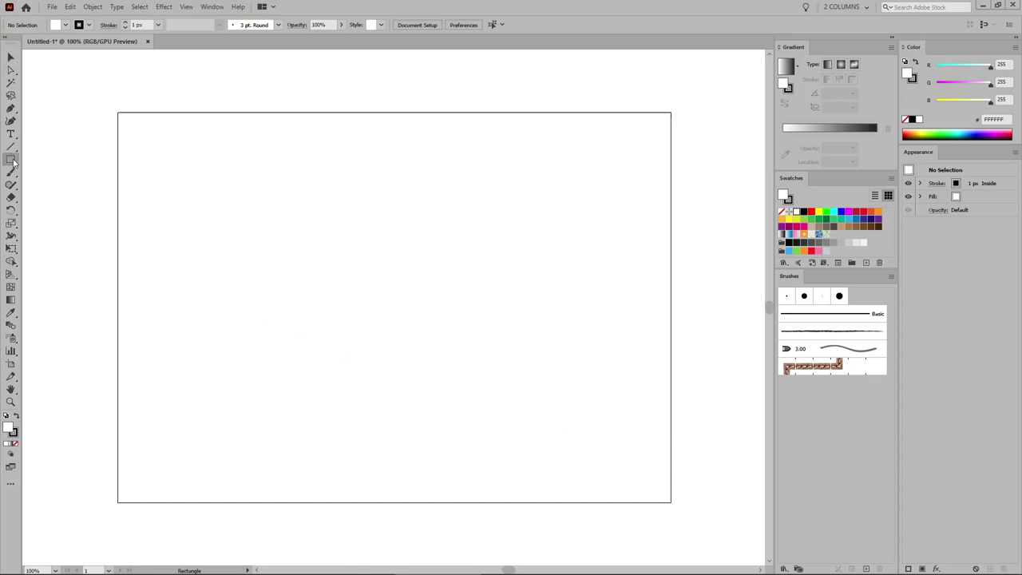
left_click(152, 142)
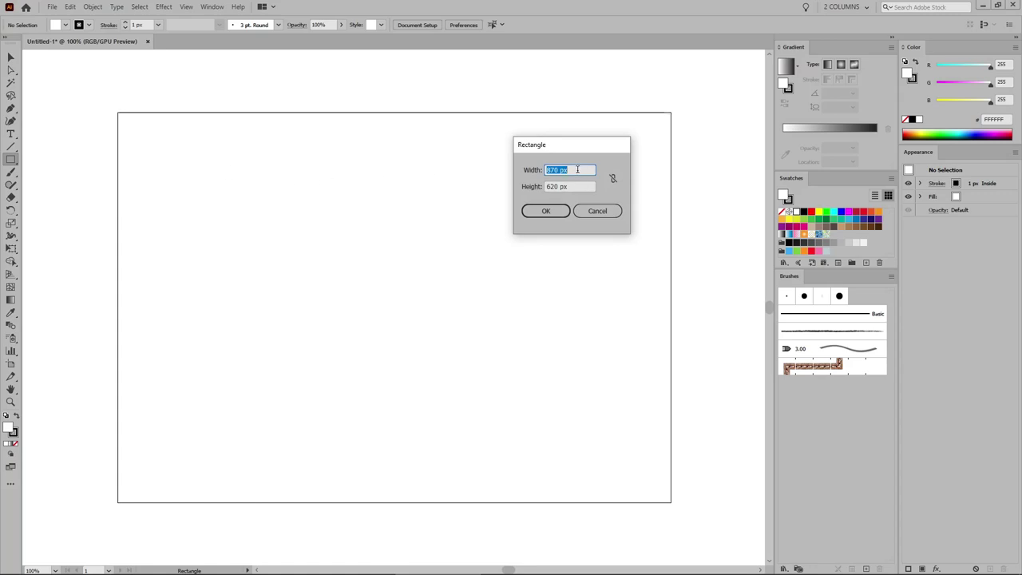
left_click_drag(561, 169, 544, 171)
left_click_drag(579, 183, 540, 192)
left_click(546, 212)
left_click(546, 211)
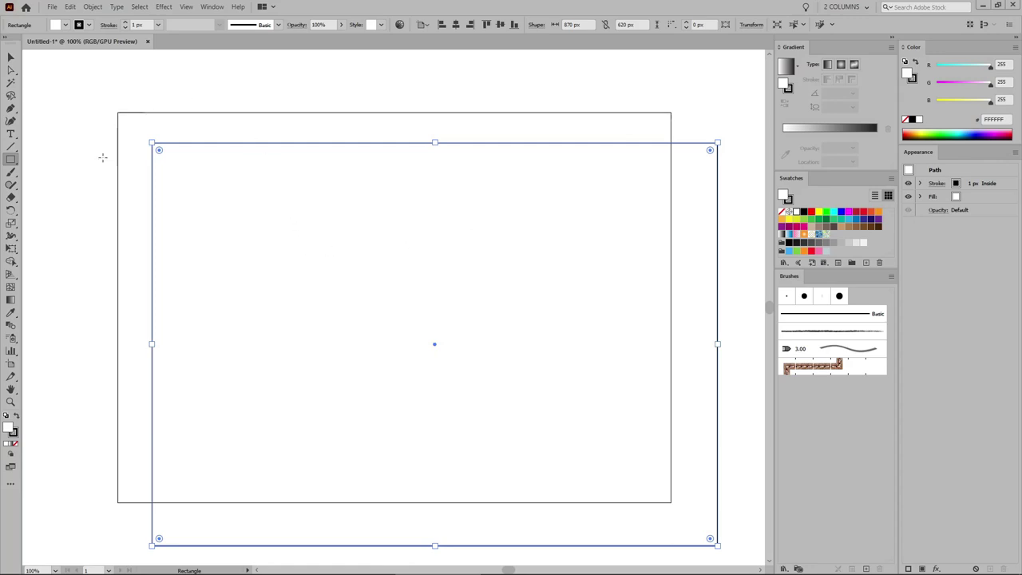
Remove the rectangle's stroke and set its fill colour to R 255, G 233, B 183.
left_click(15, 434)
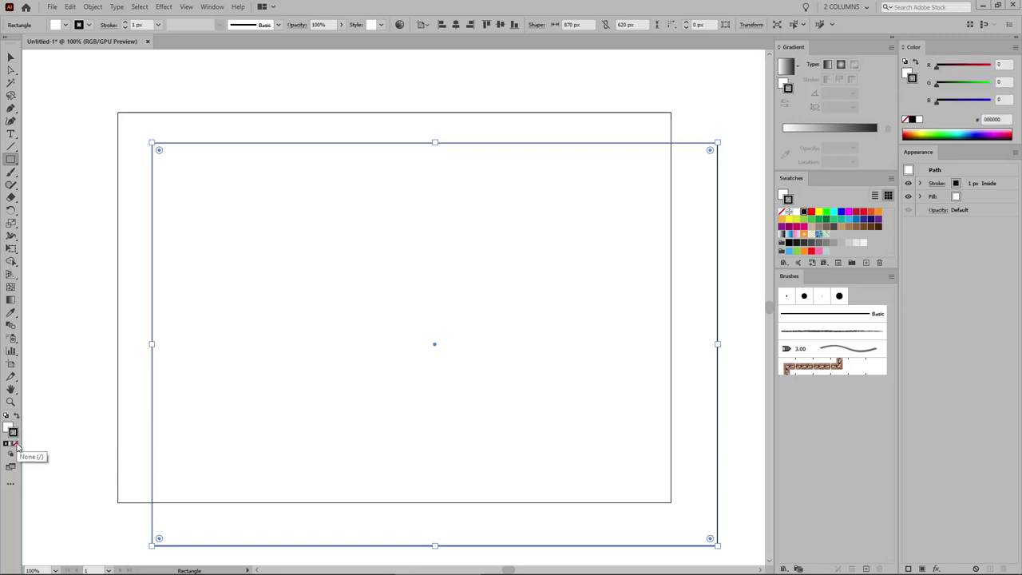
left_click(16, 446)
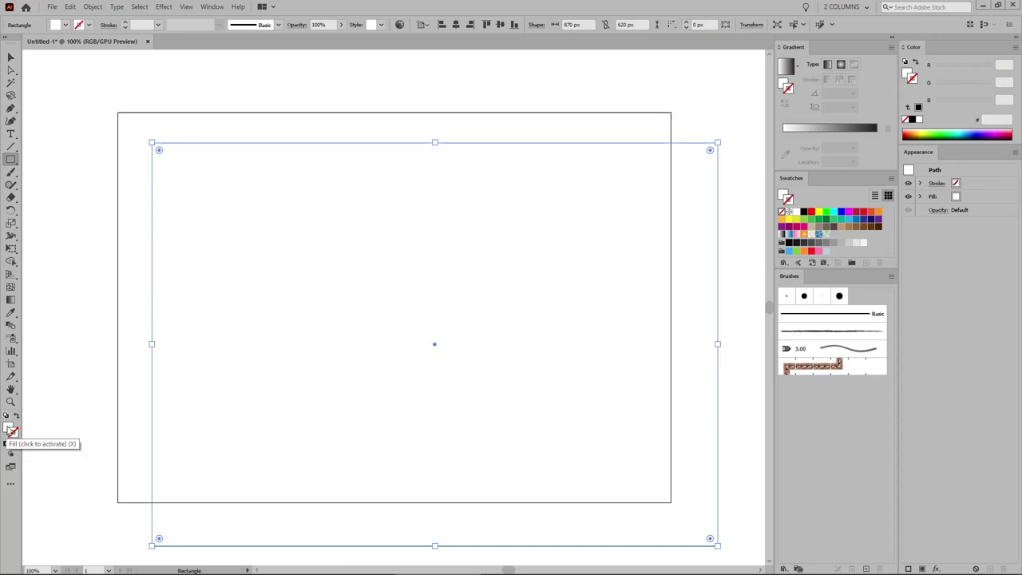
double_click(8, 430)
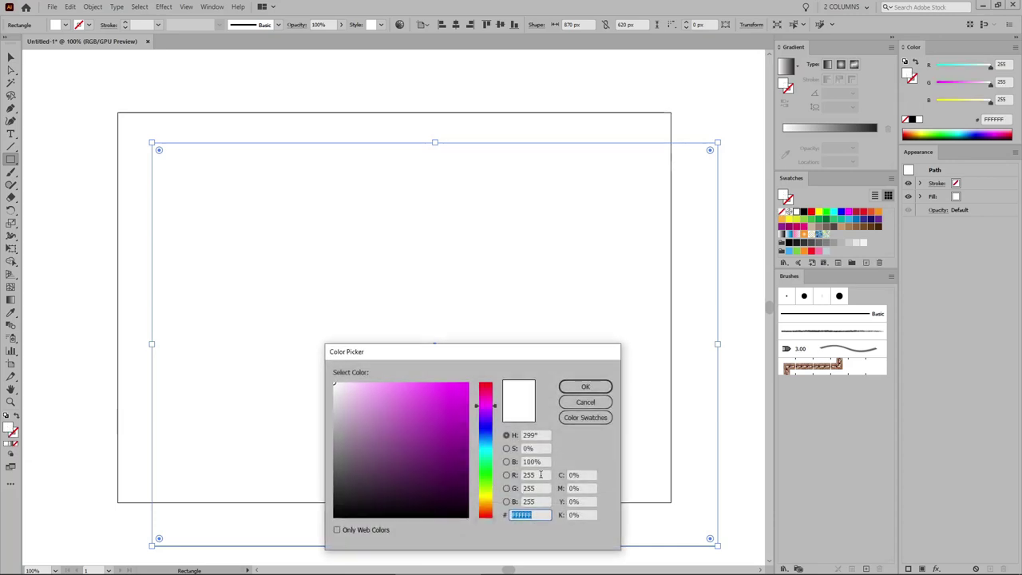
left_click_drag(540, 488, 511, 493)
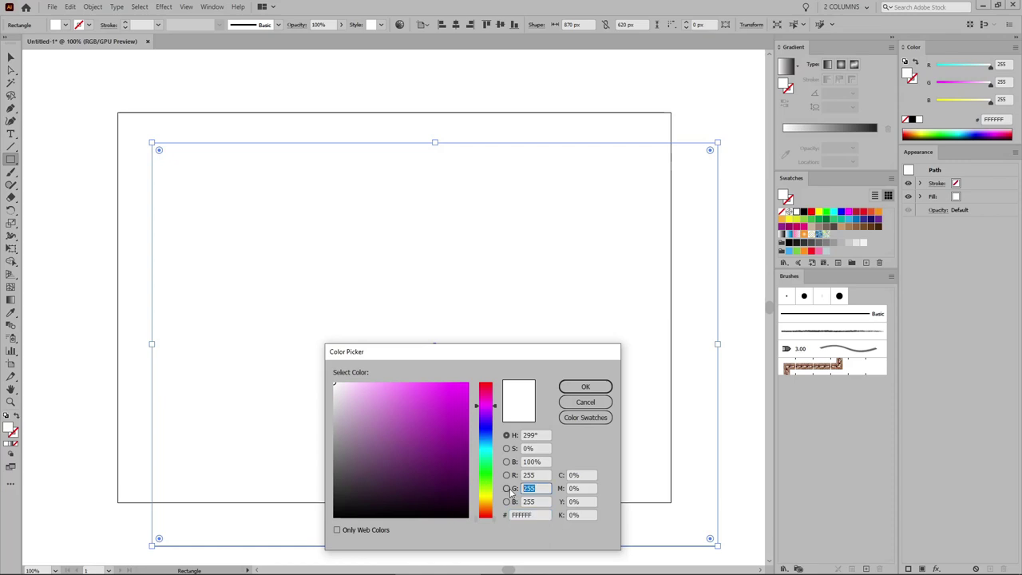
type("233")
key("Tab")
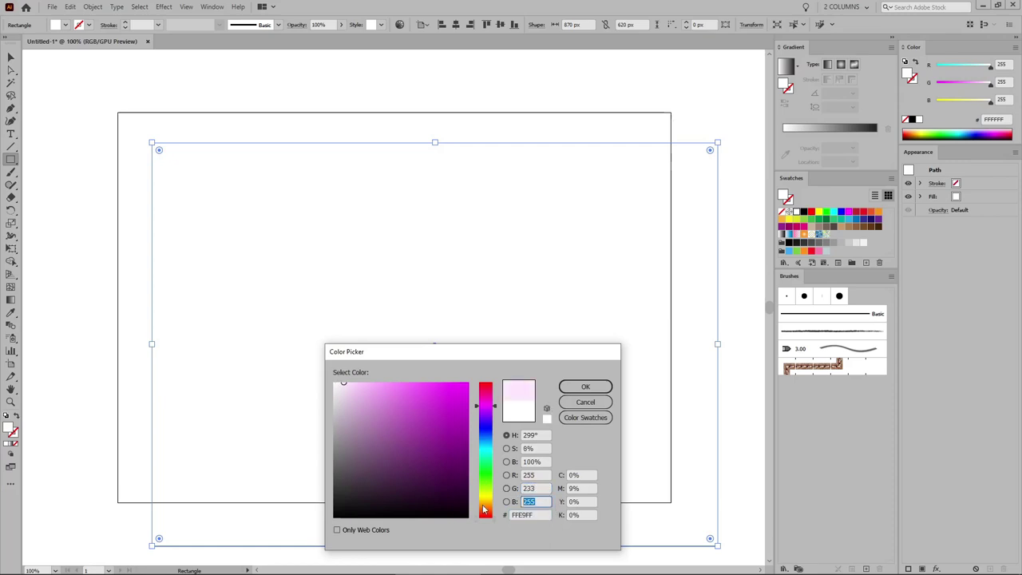
type("183")
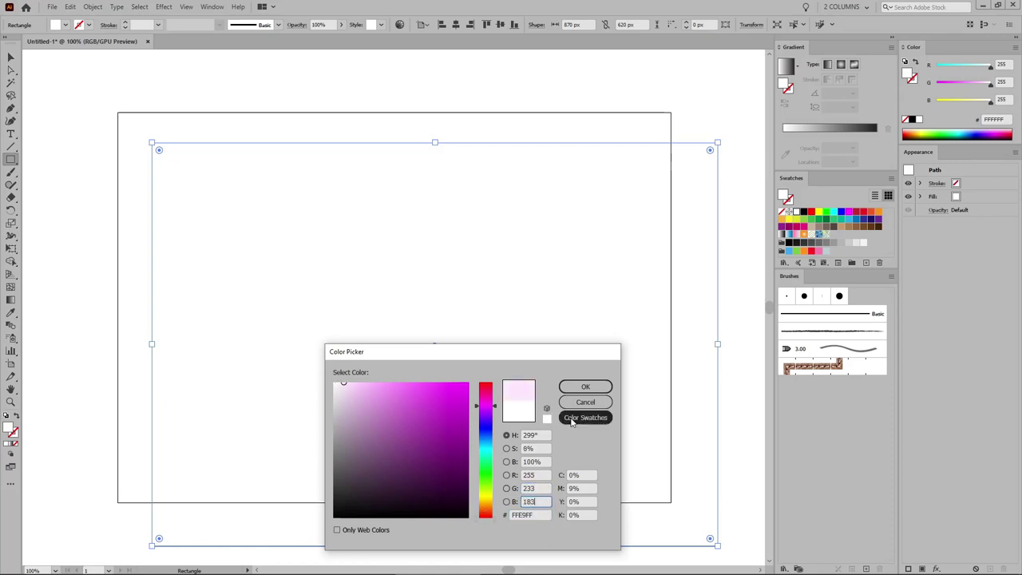
left_click(586, 389)
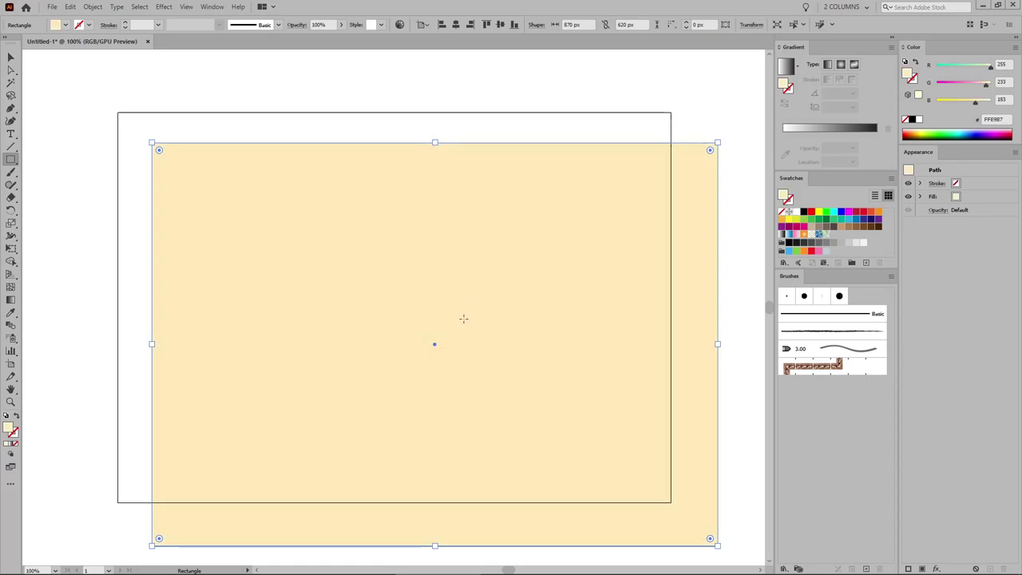
Align the rectangle to the artboard, centring it both horizontally and vertically.
left_click(11, 58)
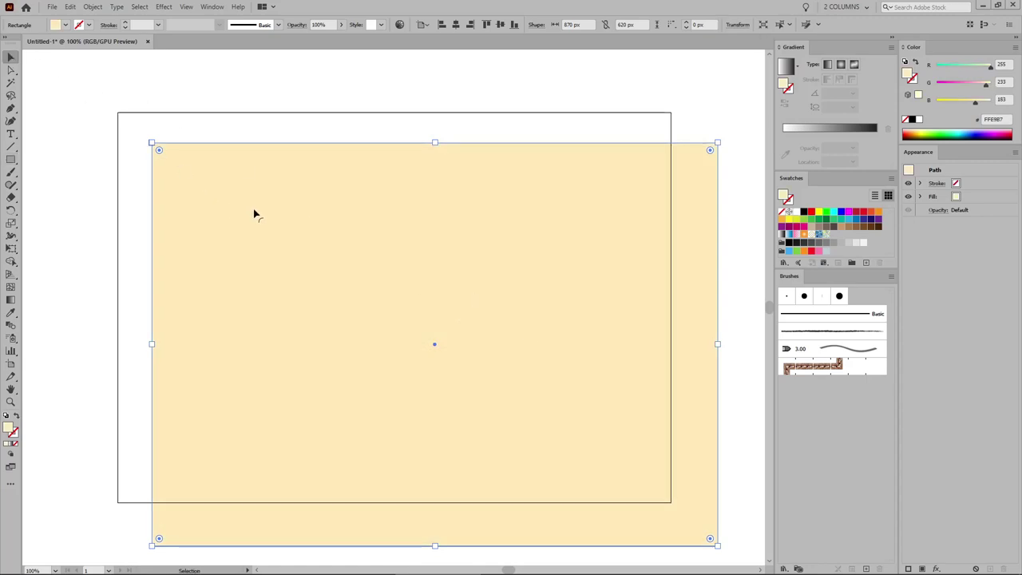
left_click_drag(341, 253, 385, 264)
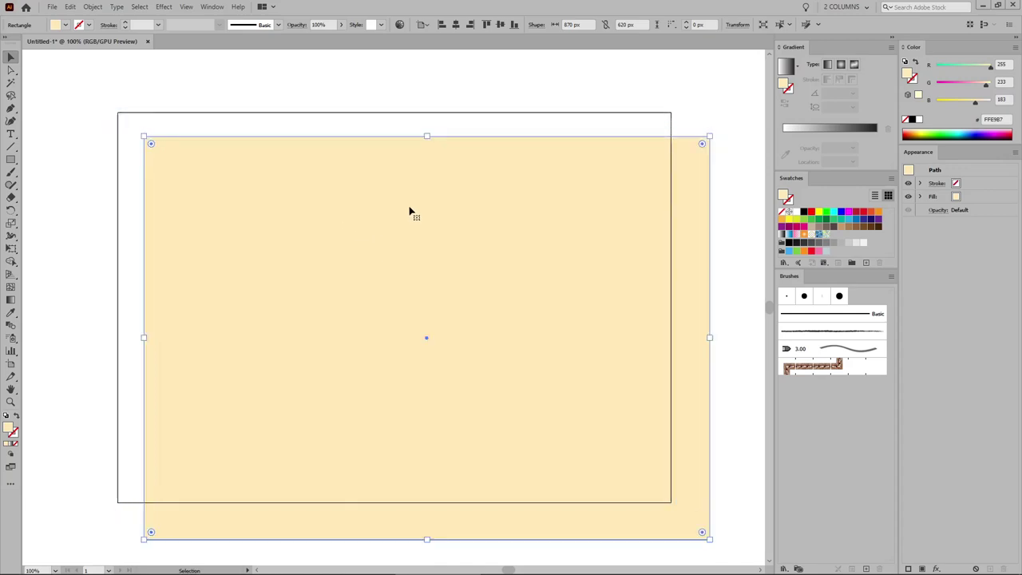
left_click(423, 25)
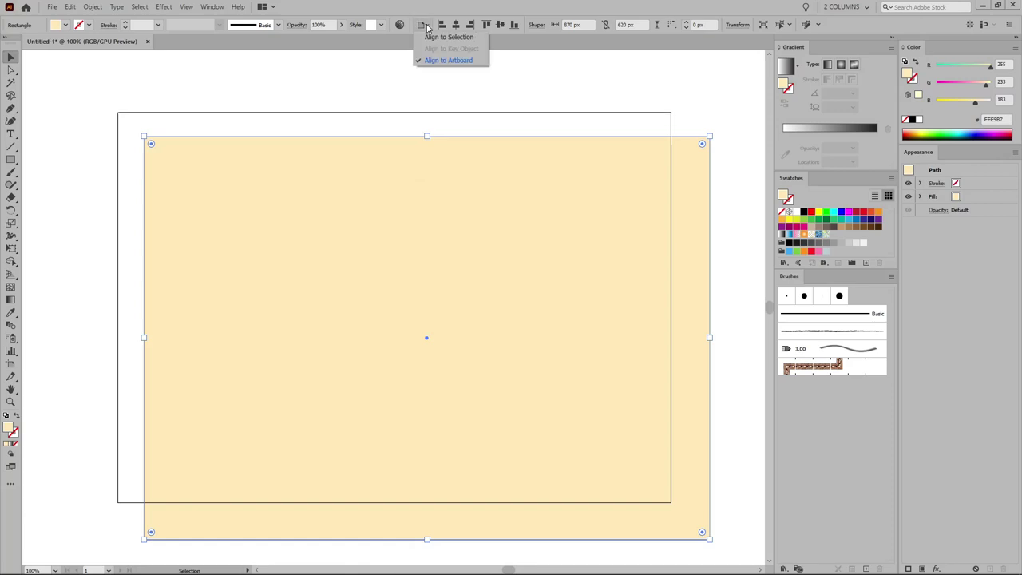
left_click(449, 63)
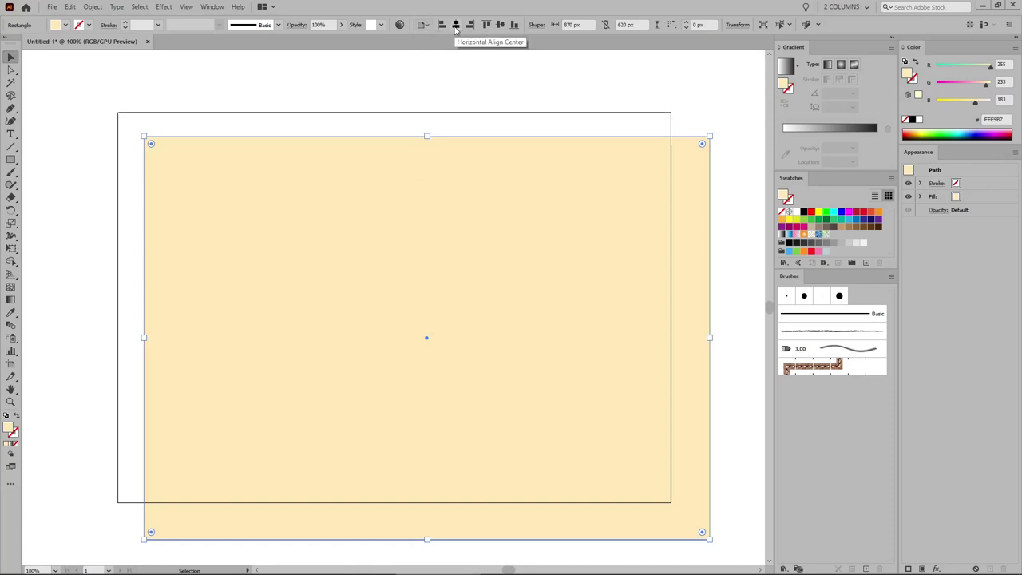
left_click(456, 25)
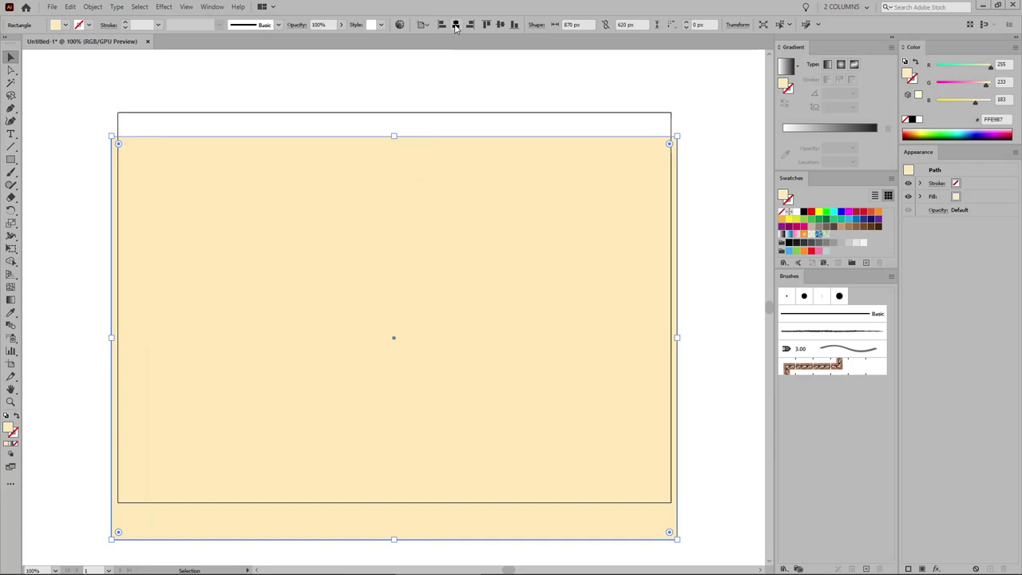
left_click(501, 25)
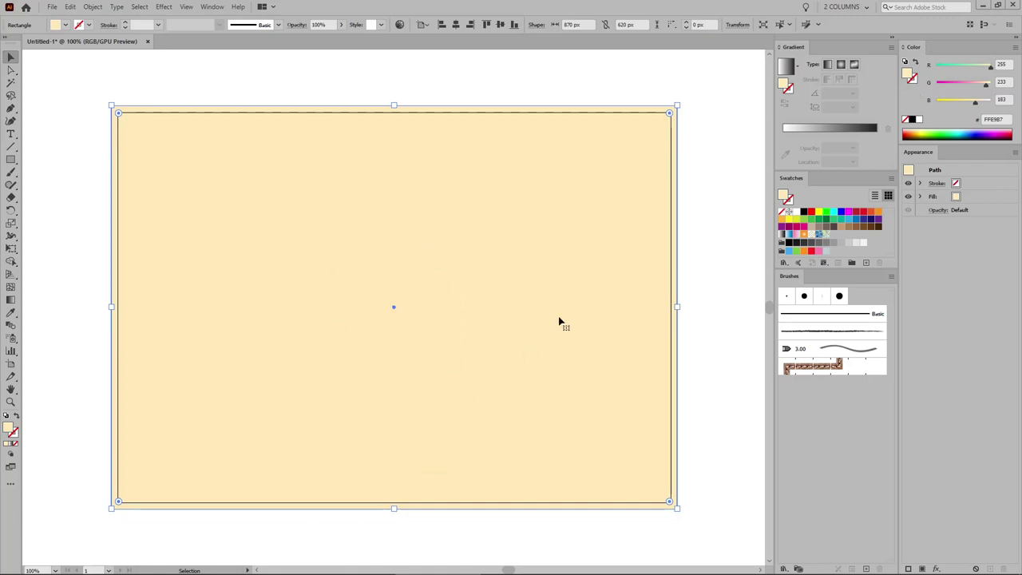
Open the Nature_Foliage pattern swatch library.
left_click(891, 179)
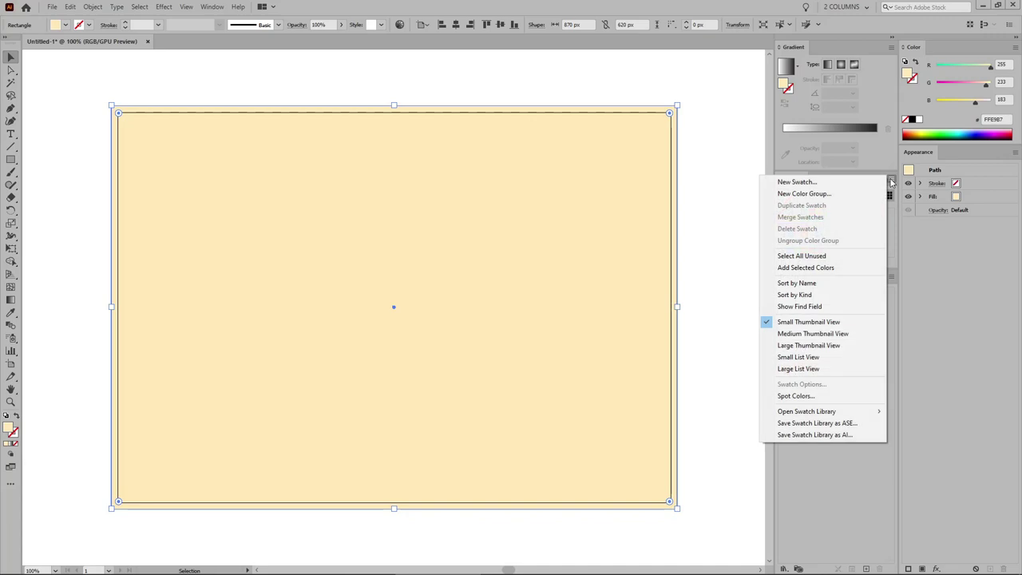
mouse_move(850, 411)
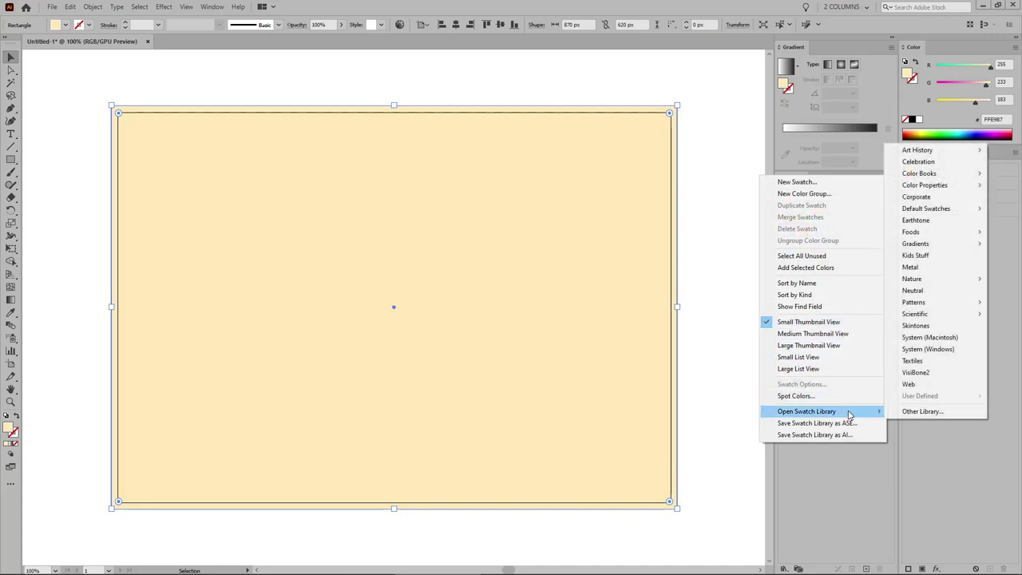
mouse_move(914, 302)
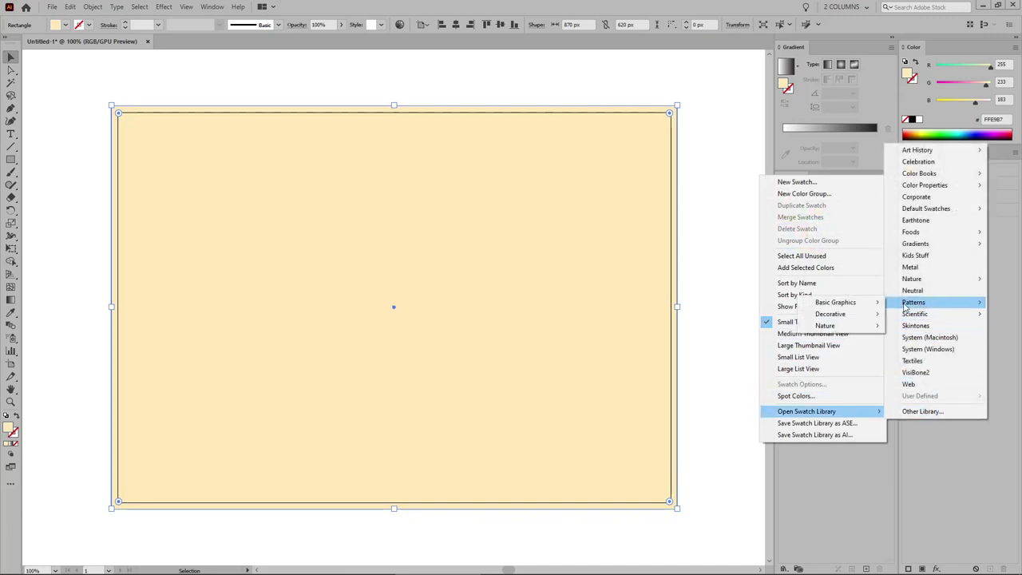
mouse_move(857, 328)
left_click(914, 329)
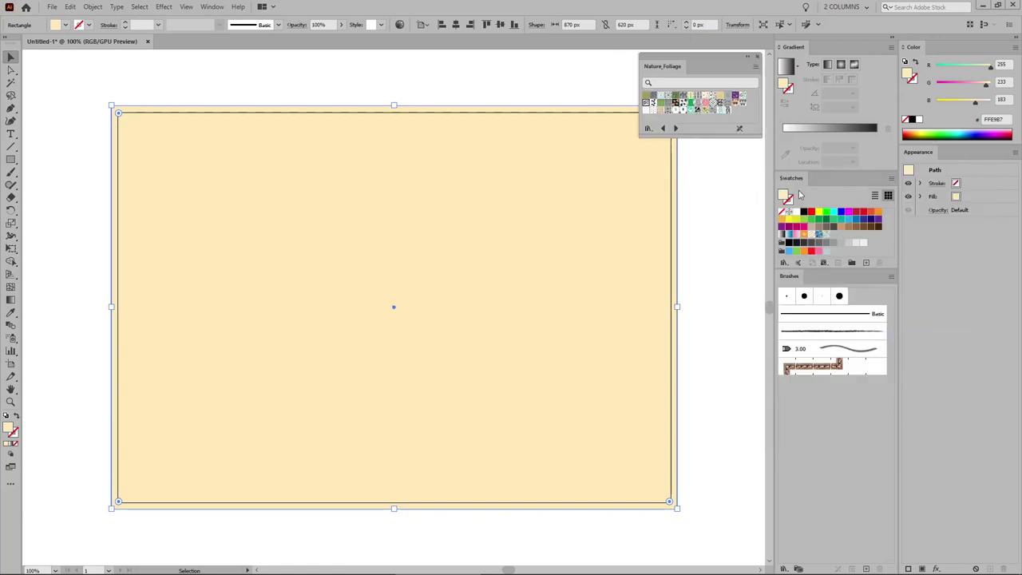
Add a second fill above the rectangle's cream fill and apply the black leafy-branch foliage pattern to it.
left_click(979, 203)
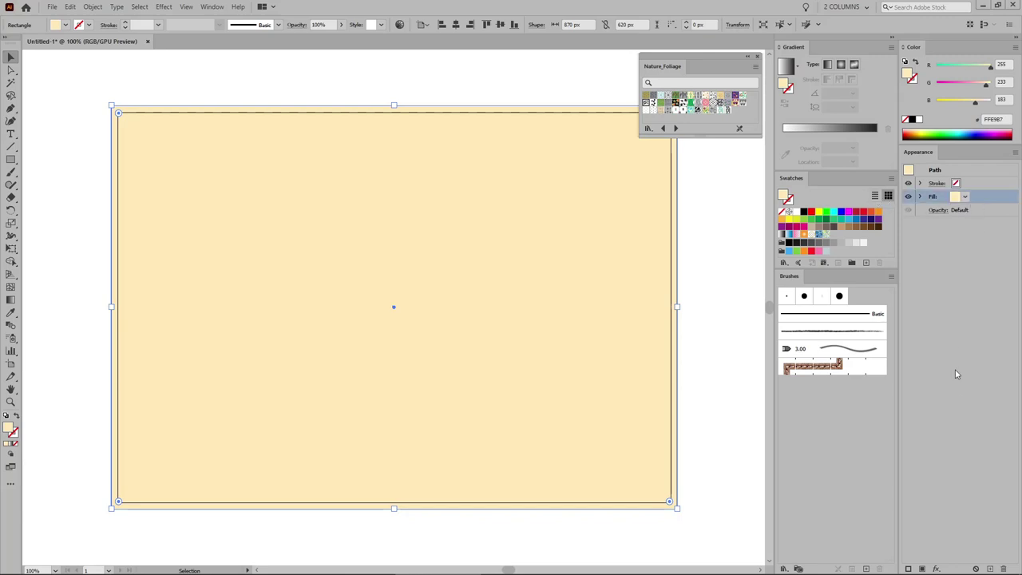
left_click(921, 569)
left_click(647, 105)
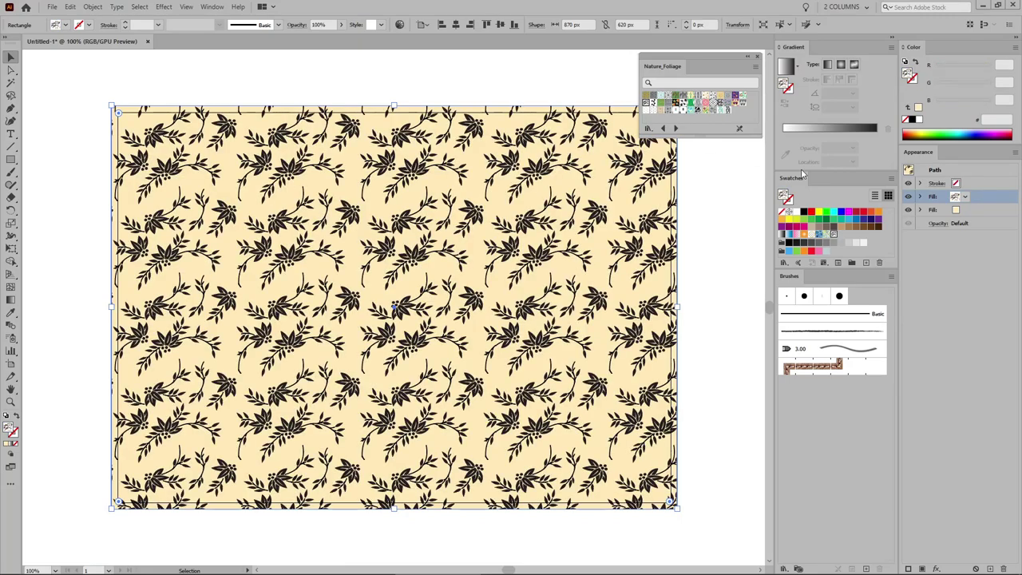
Set the blending mode of the foliage pattern fill to Soft Light.
left_click(921, 197)
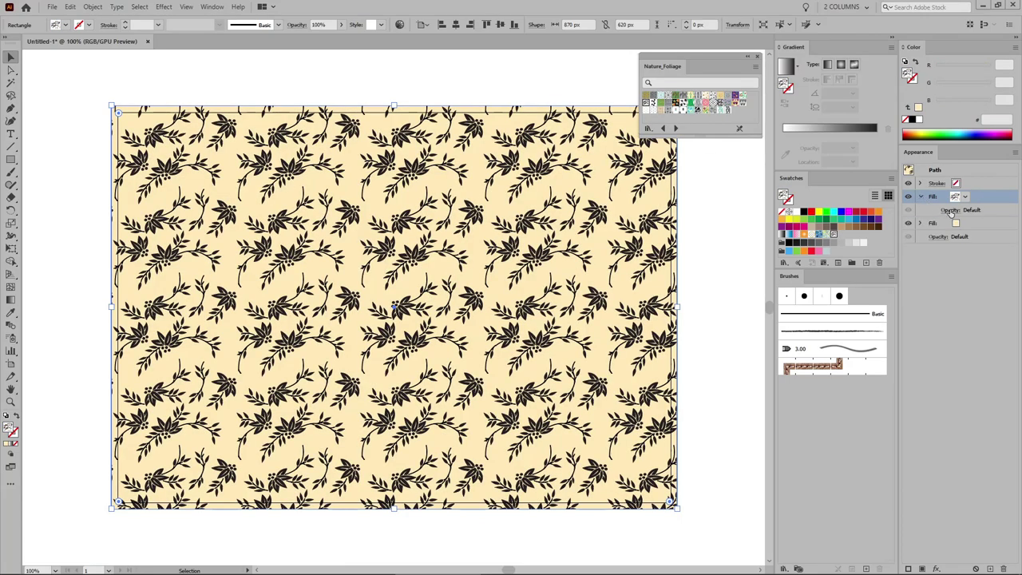
left_click(947, 210)
left_click(880, 231)
left_click(866, 344)
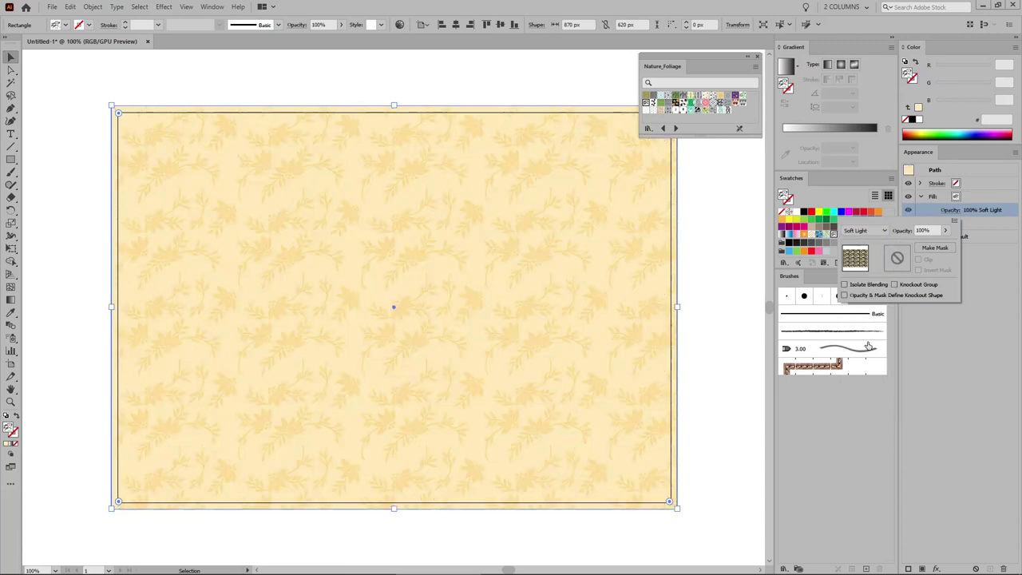
Close the transparency options and the Nature_Foliage swatch library.
left_click(729, 206)
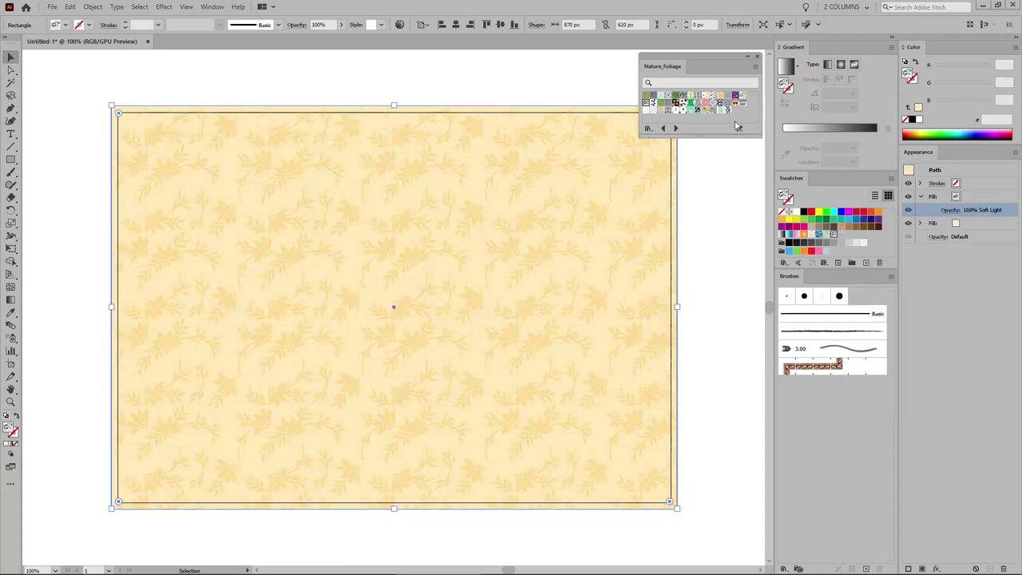
left_click(758, 57)
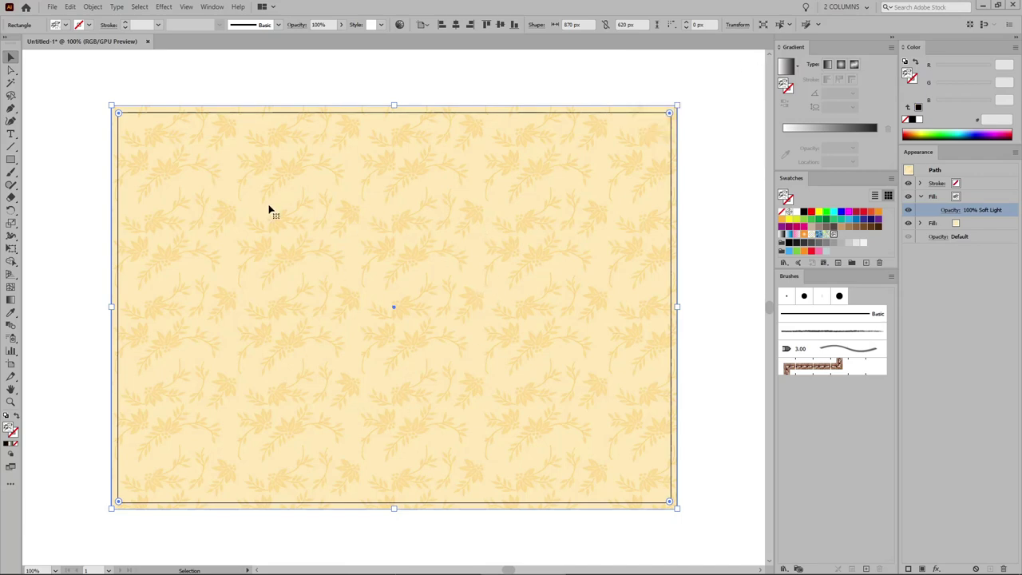
Add point text on the background reading "Art" on the first line and "Nouveau" on the second.
left_click(11, 134)
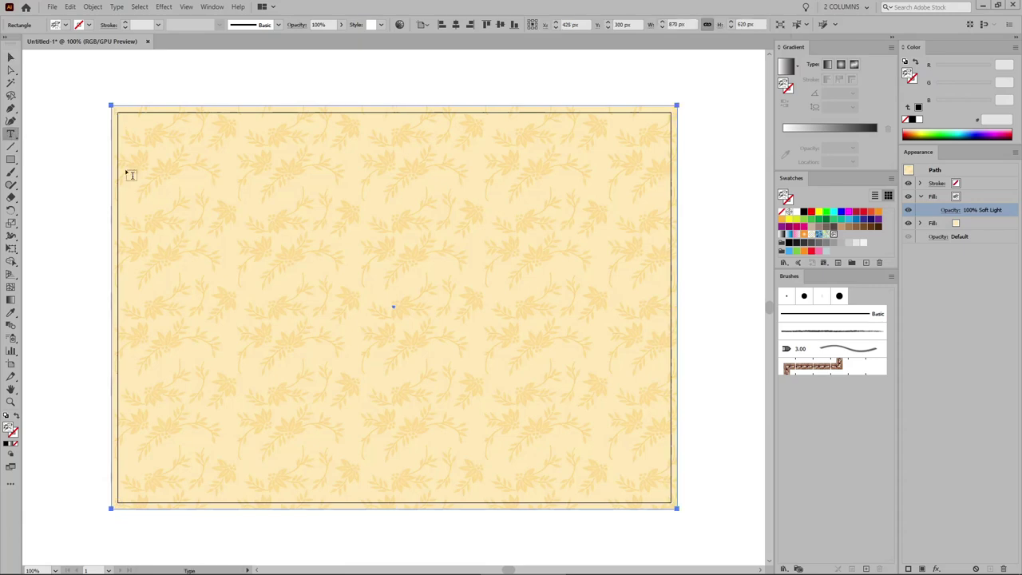
left_click(246, 197)
key("BackSpace")
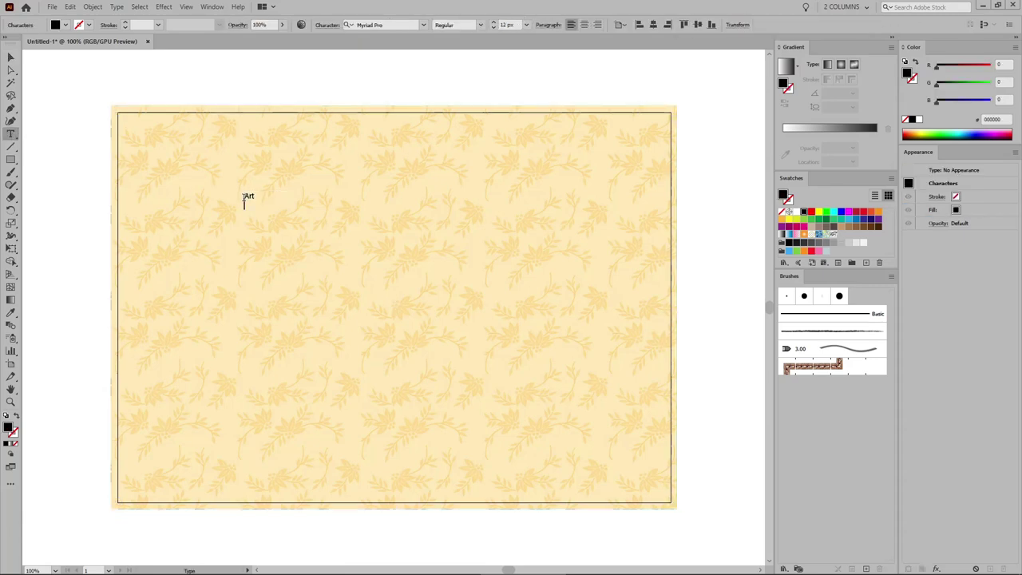
type("Art")
key("Return")
type("Nouveau")
key("Escape")
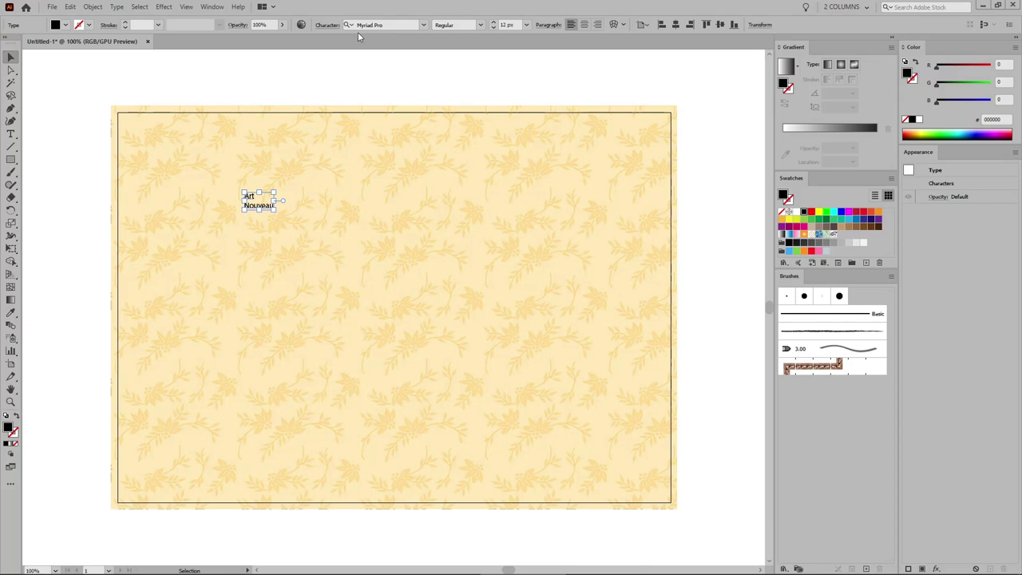
Format the text in the Carllosta font at 200 px with centre-aligned lines.
left_click(395, 25)
type("car")
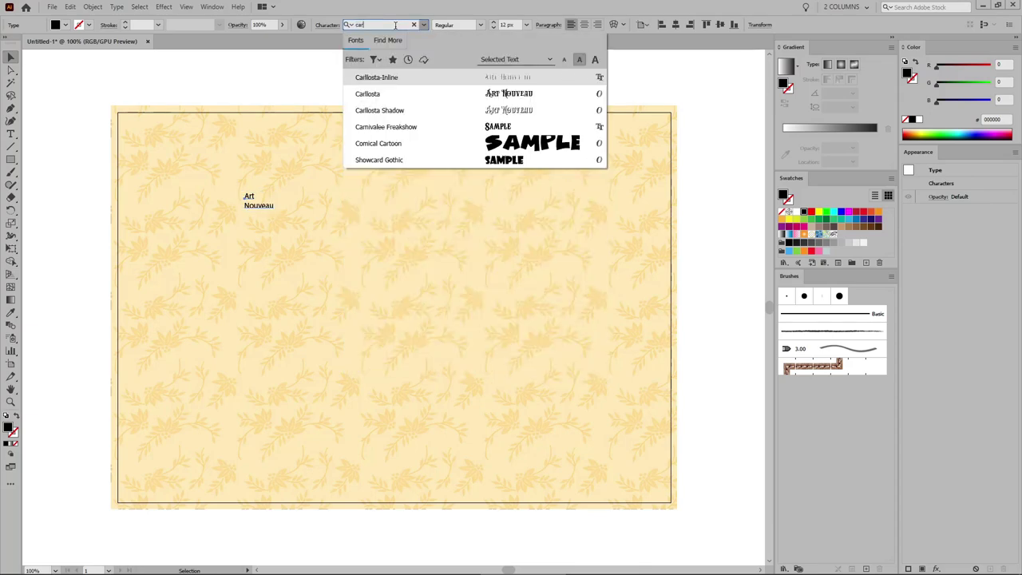
type("l")
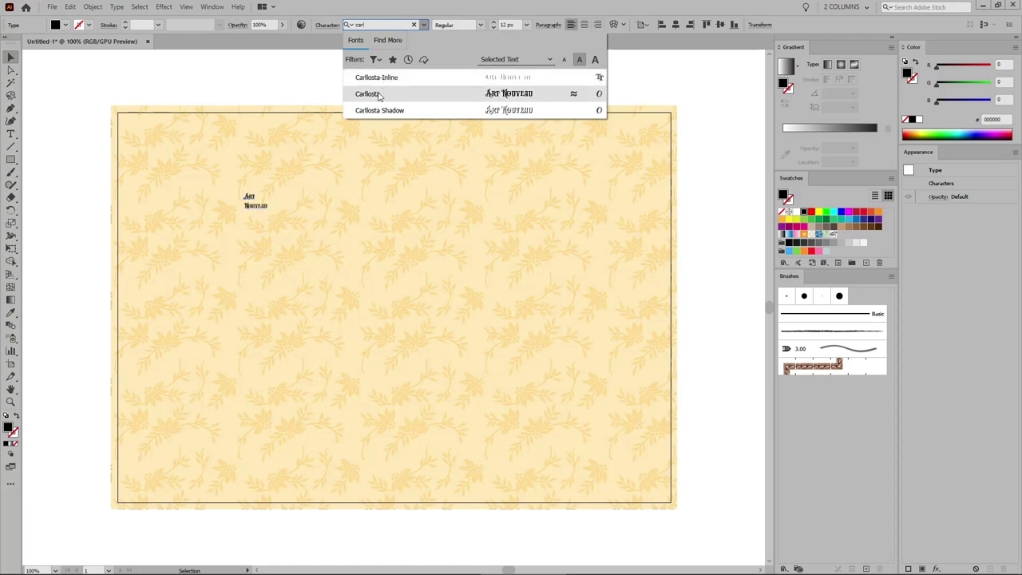
left_click(378, 94)
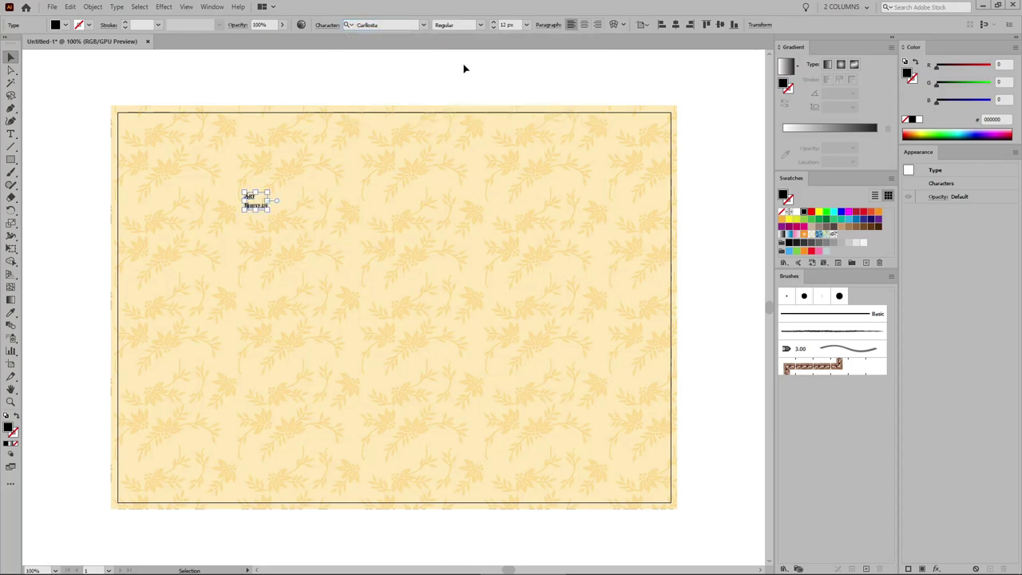
left_click(506, 25)
type("2")
key("Return")
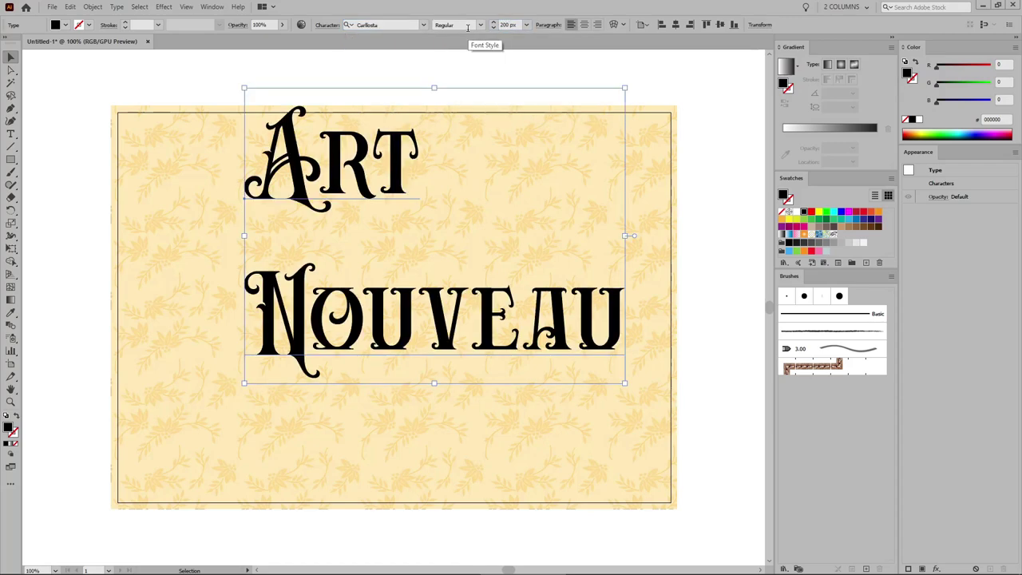
left_click(583, 25)
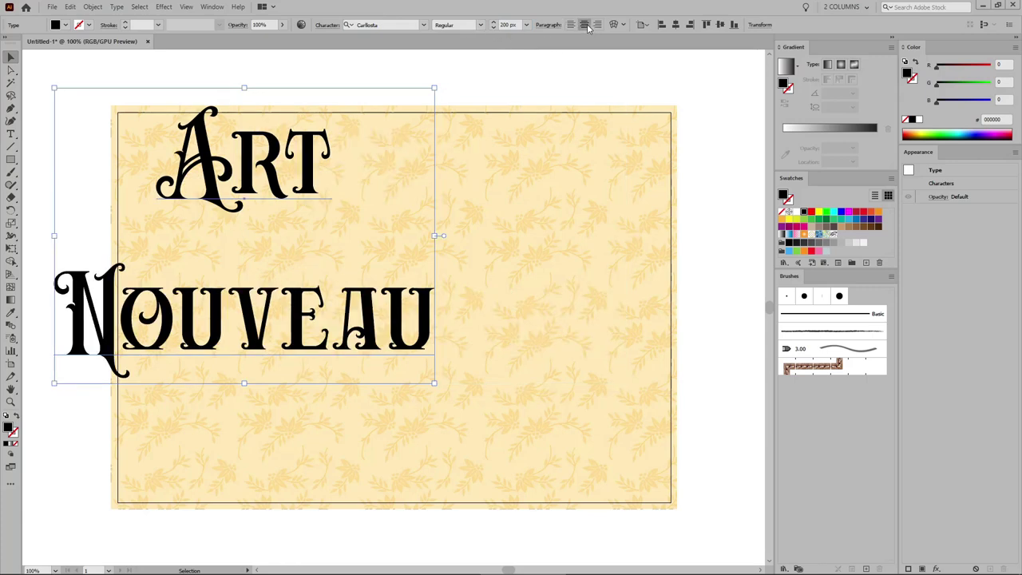
Set the text's leading to 130 px and centre it on the artboard horizontally and vertically.
left_click(328, 26)
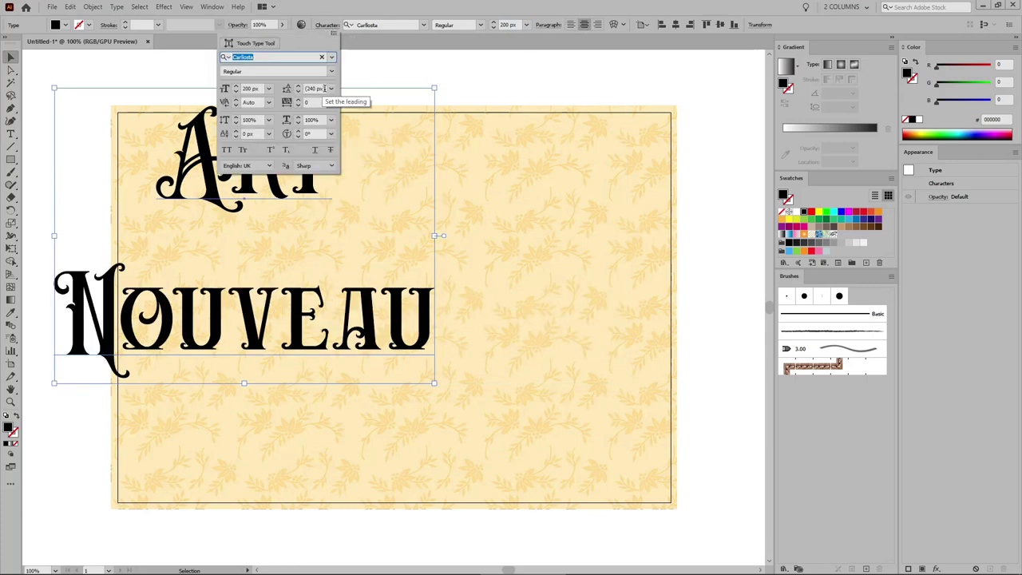
type("13")
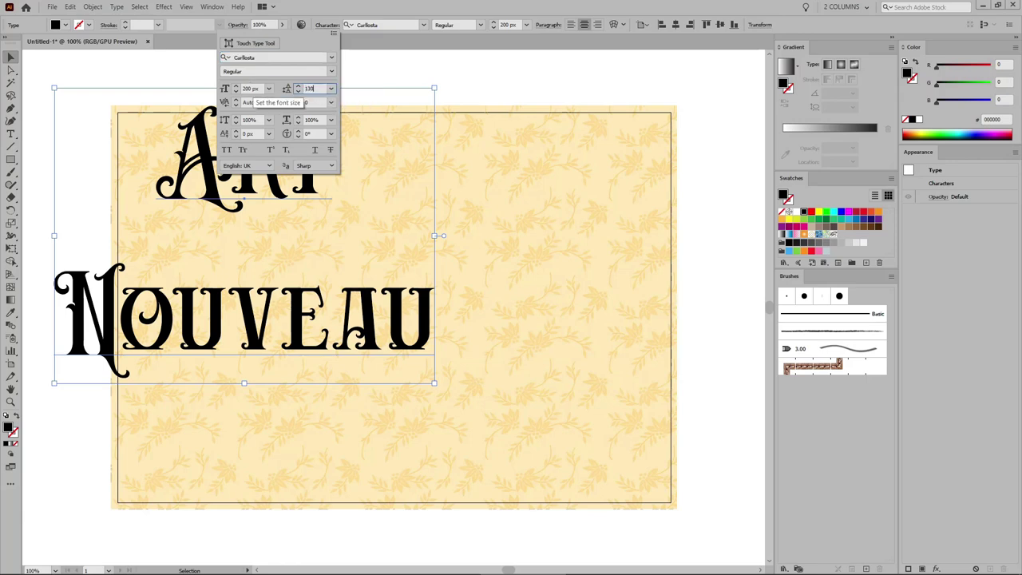
type("0")
key("Return")
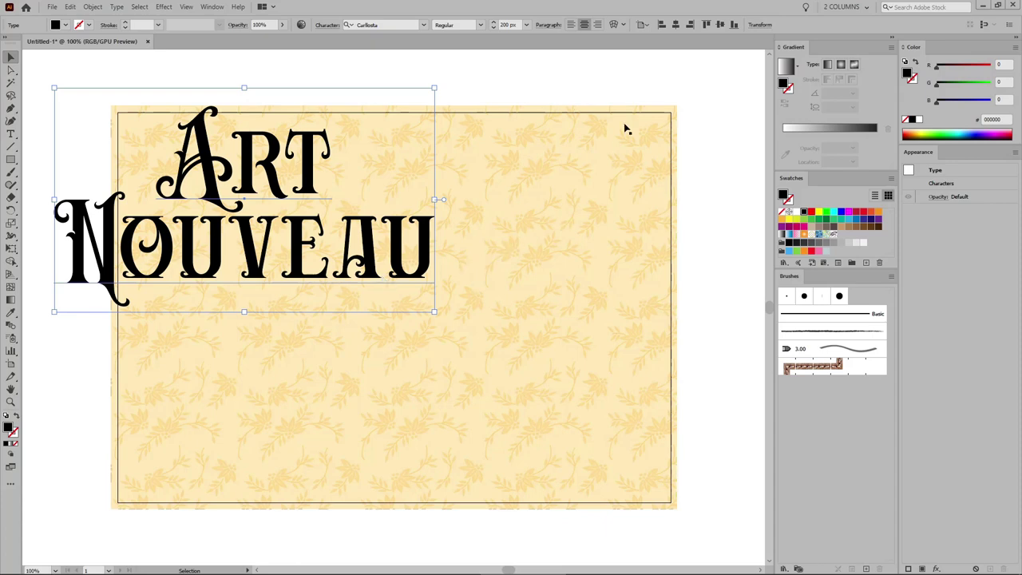
left_click(721, 24)
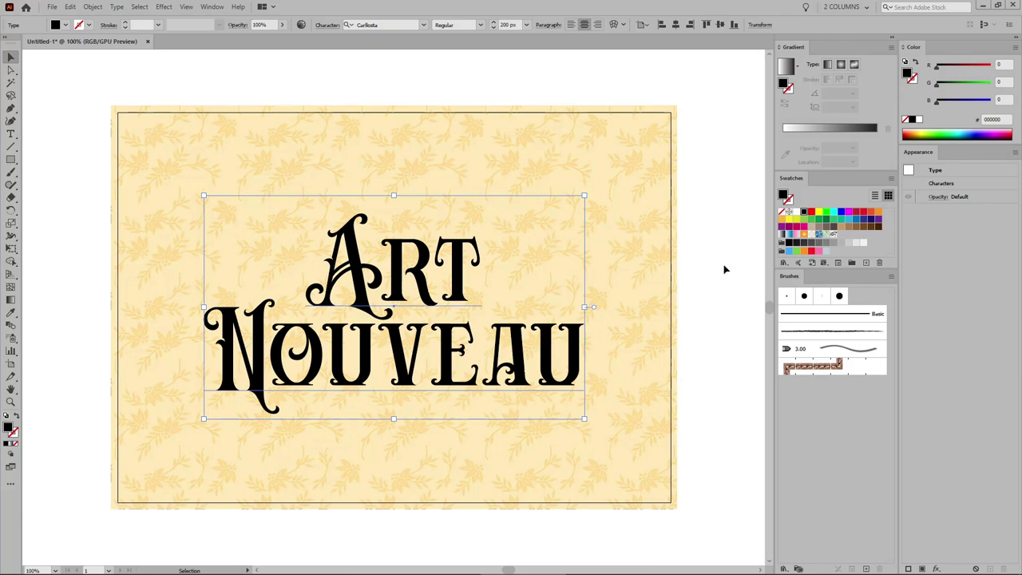
Remove the text's original black fill and add a new appearance fill coloured R 243, G 153, B 39.
left_click(784, 212)
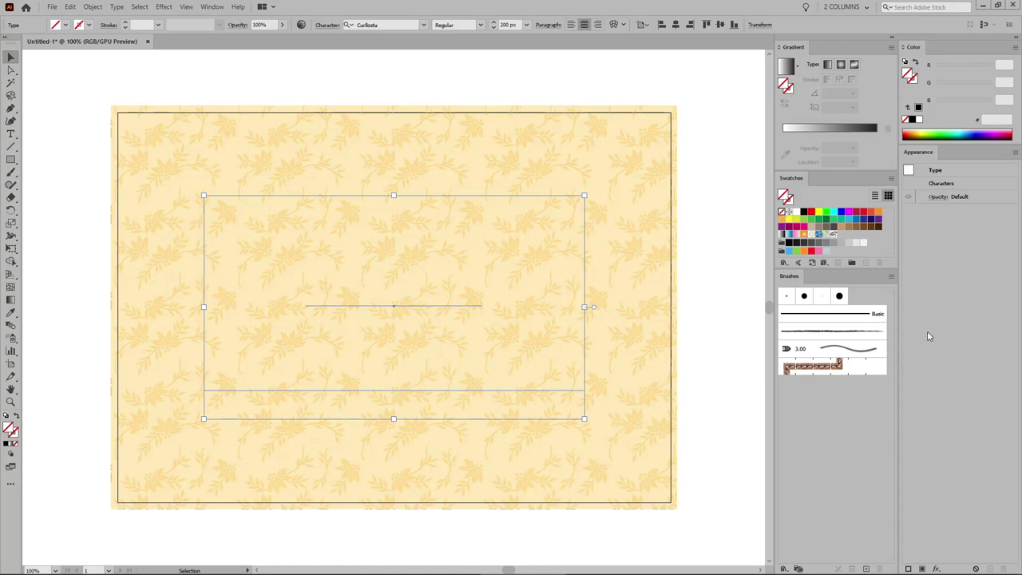
left_click(923, 568)
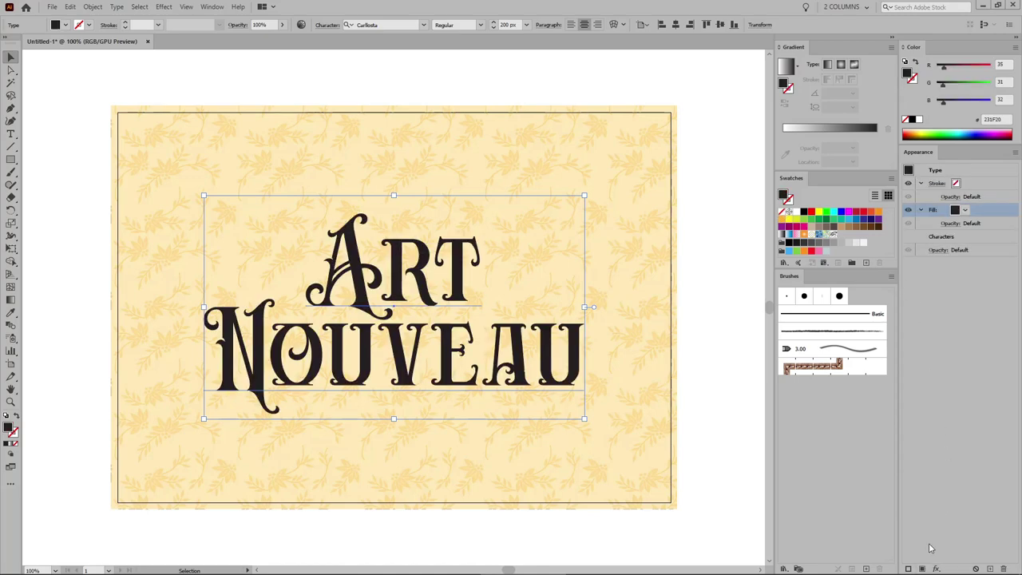
left_click(1003, 65)
type("243")
key("Tab")
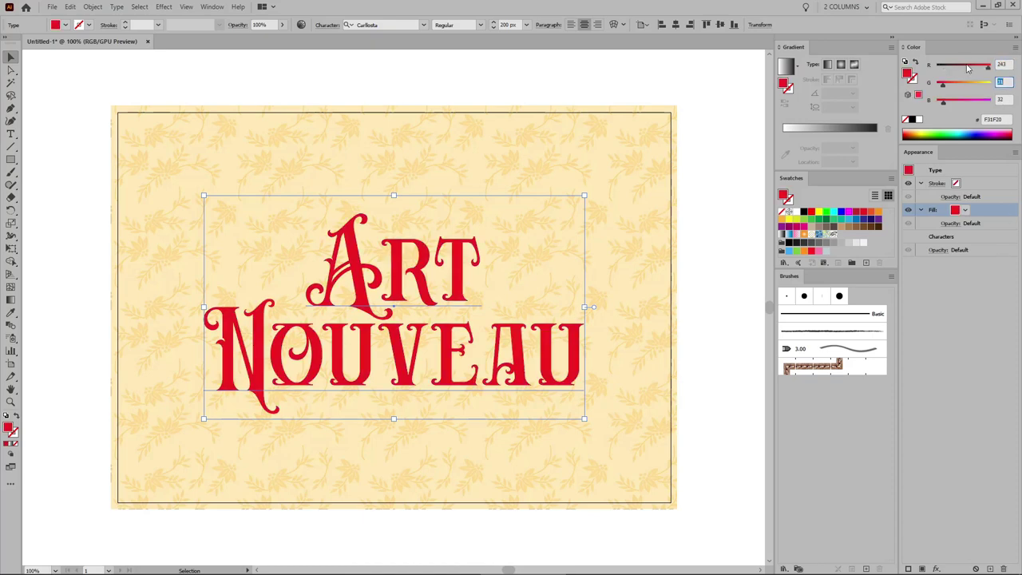
type("153")
key("Tab")
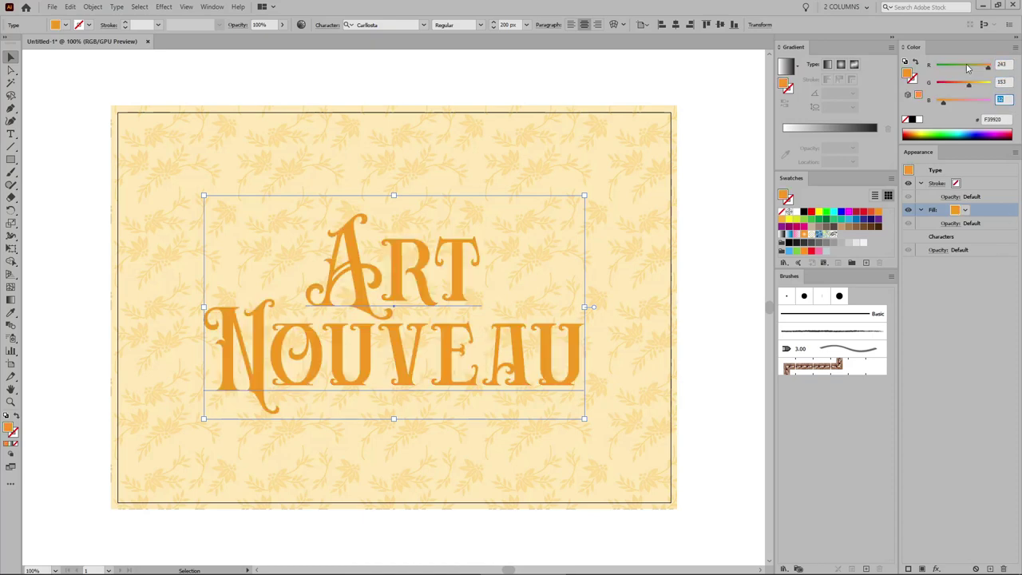
type("39")
key("Return")
Add a second text fill coloured R 105, G 37, B 16 and place it beneath the orange fill.
left_click(922, 569)
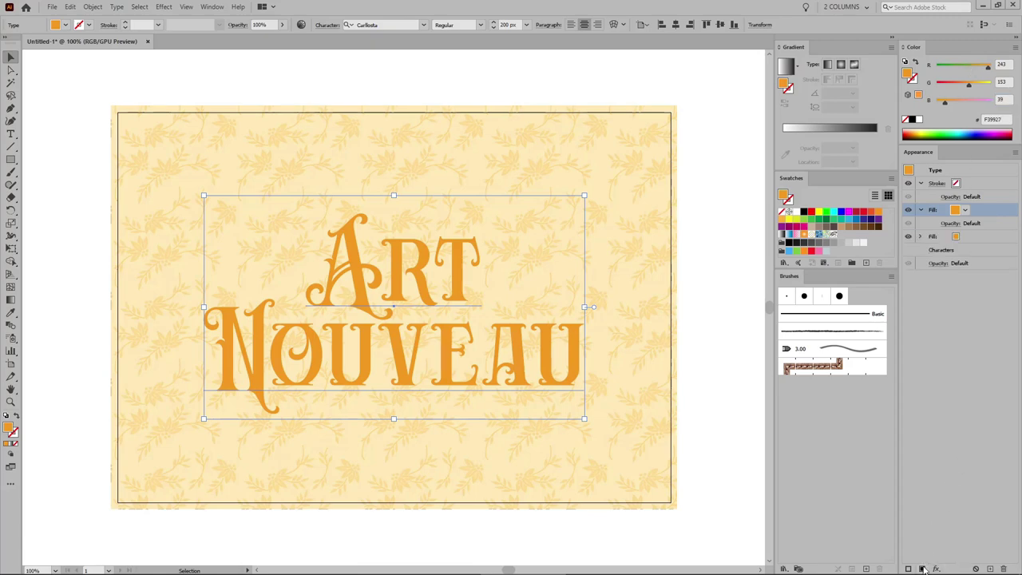
left_click(1005, 64)
type("105")
key("Tab")
type("37")
key("Tab")
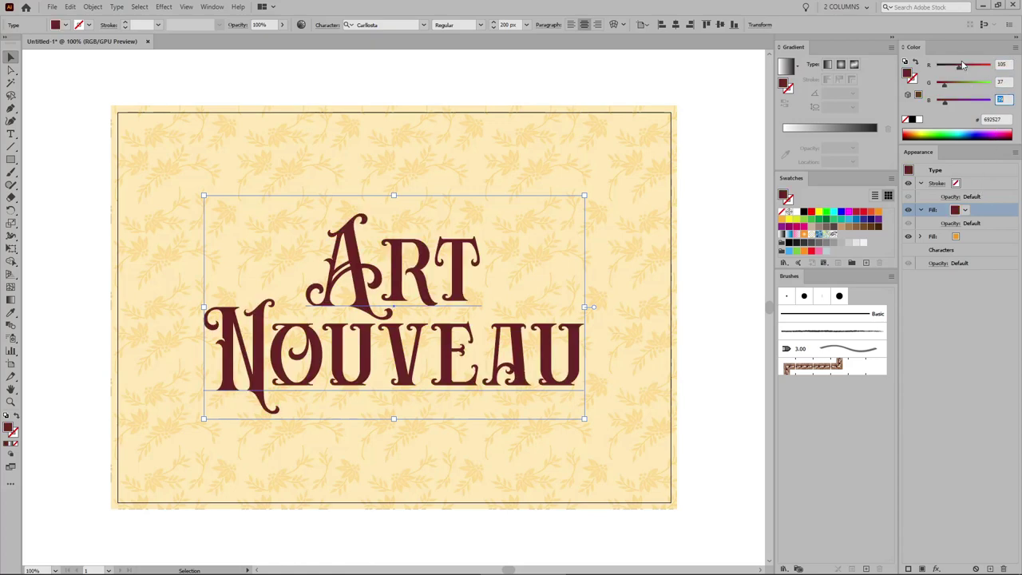
type("16")
key("Return")
left_click_drag(988, 213, 989, 244)
left_click(987, 238)
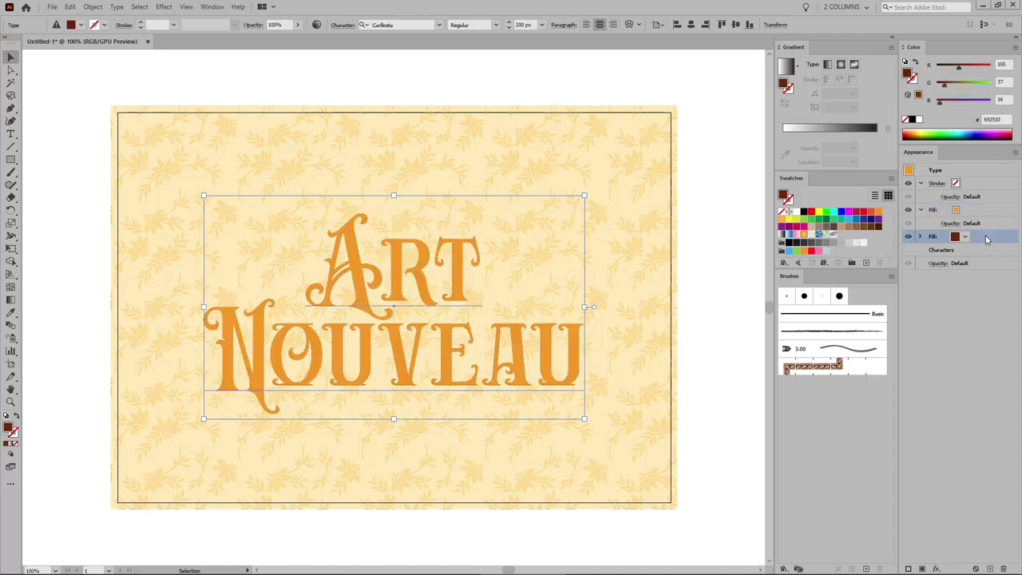
Apply an Offset Path effect of 4 px with round joins to the dark brown fill.
left_click(167, 7)
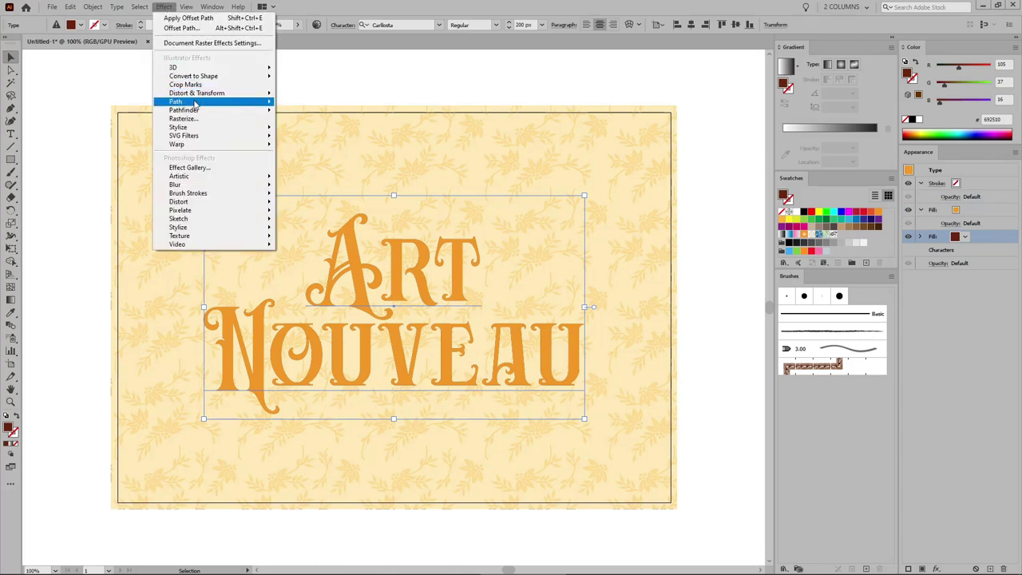
mouse_move(197, 101)
left_click(308, 103)
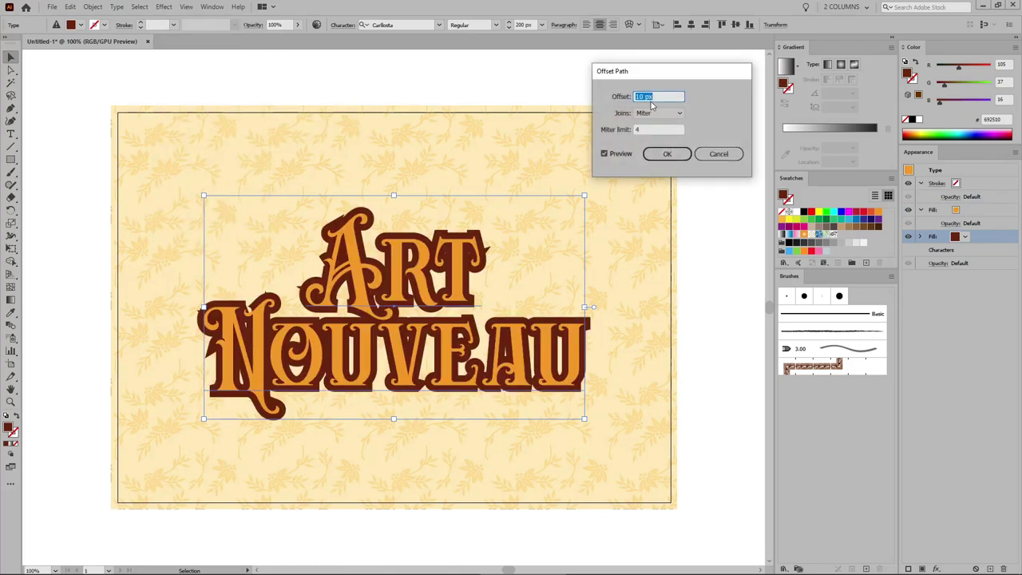
type("4")
left_click(663, 113)
left_click(655, 137)
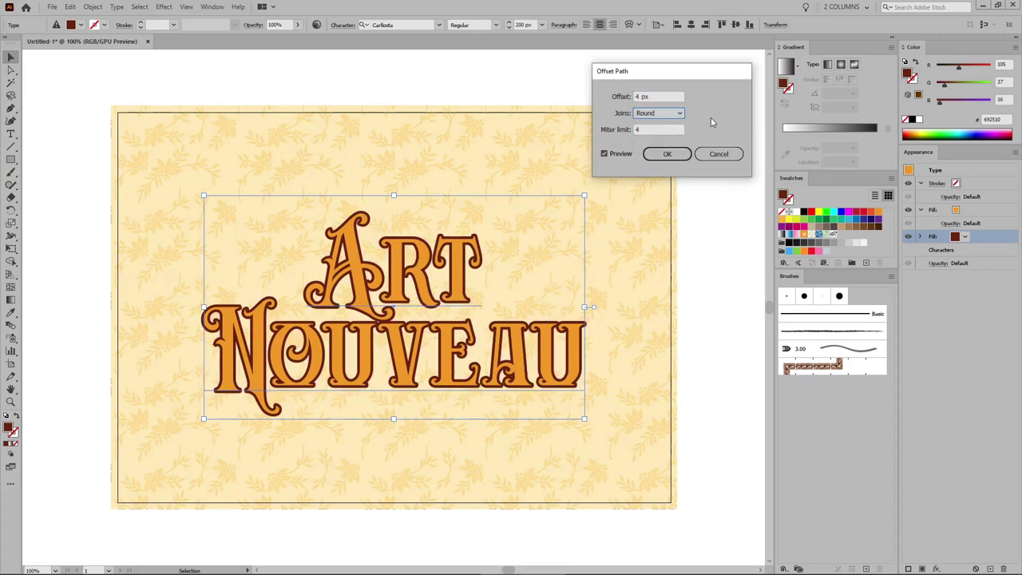
left_click(675, 156)
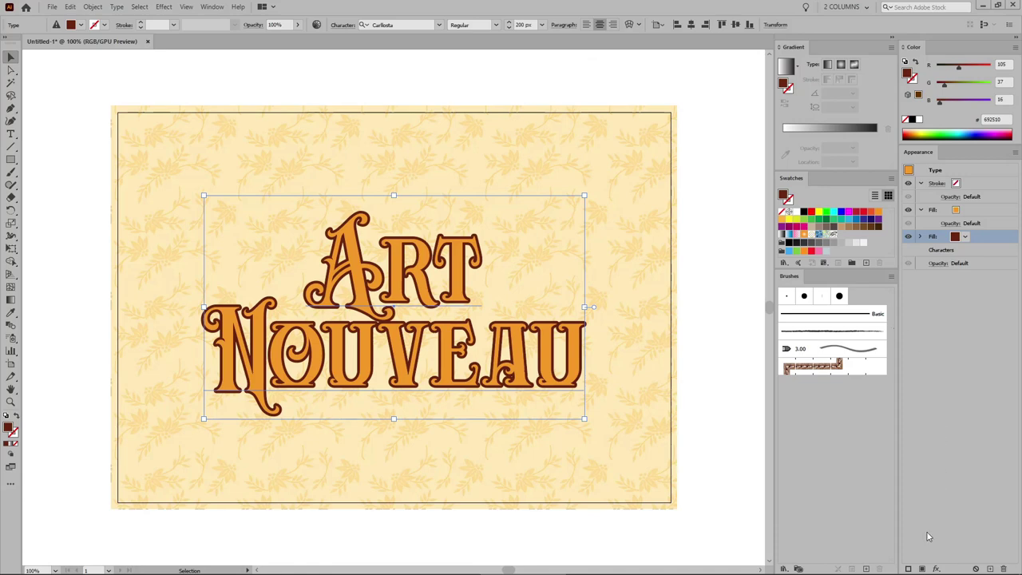
Add a third text fill coloured R 206, G 97, B 28 and place it beneath the dark brown fill.
left_click(923, 568)
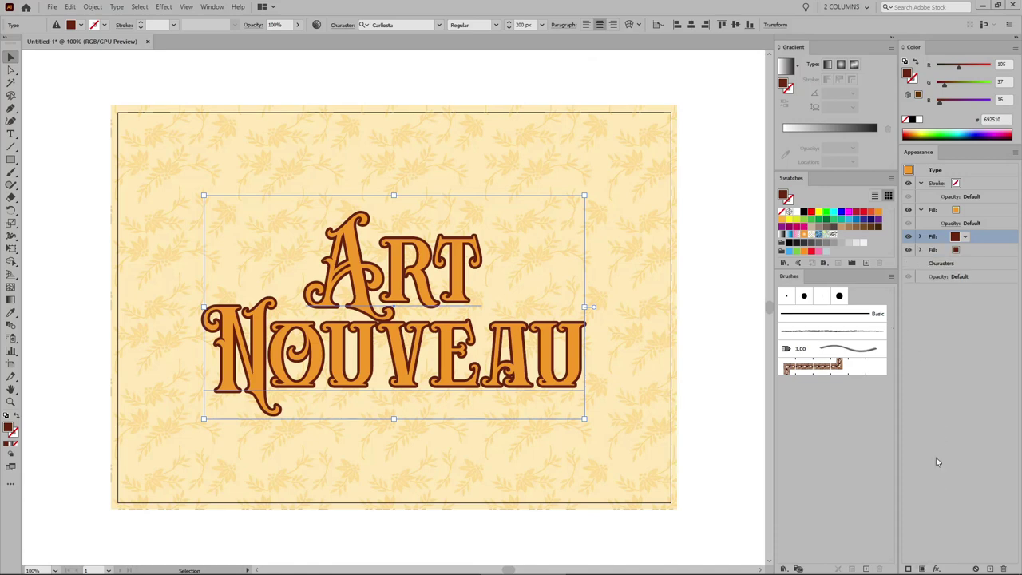
left_click(1003, 64)
type("206")
key("Tab")
type("9")
key("Tab")
type("2")
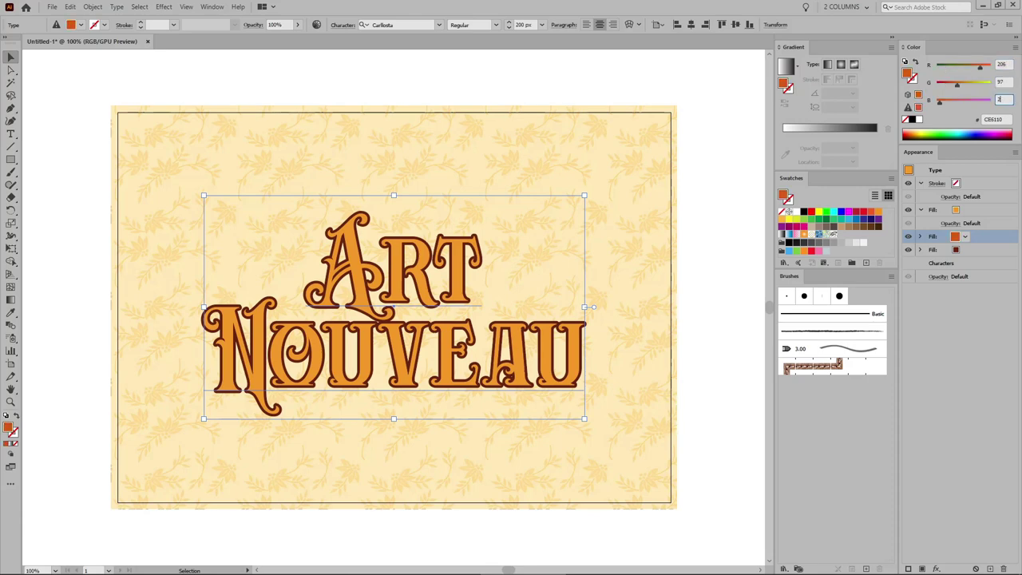
key("Return")
mouse_move(987, 240)
left_mouse_down()
mouse_move(987, 256)
mouse_move(970, 244)
left_mouse_up()
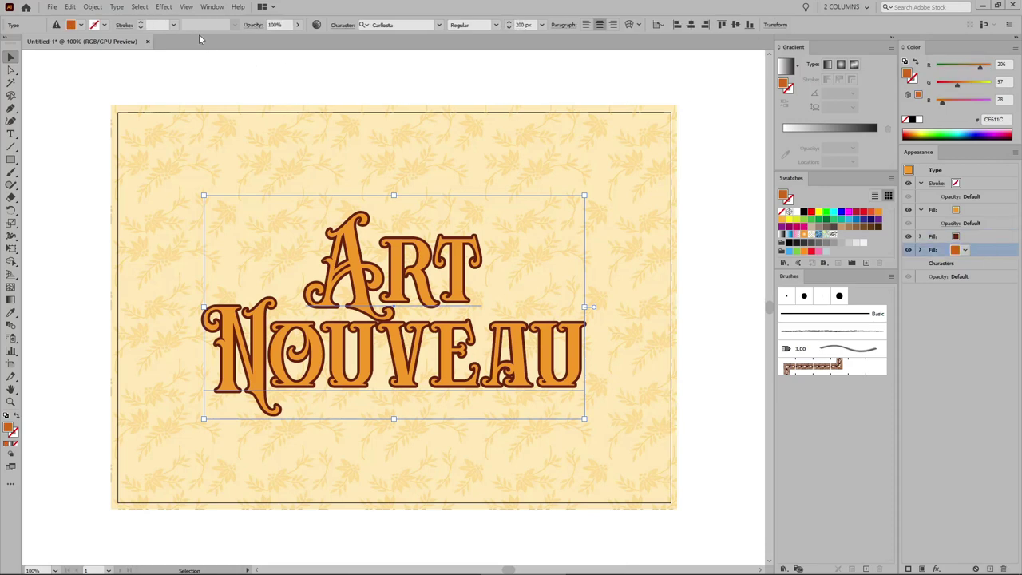
Apply an Offset Path effect of 9 px with round joins to the bottom burnt-orange fill.
left_click(164, 7)
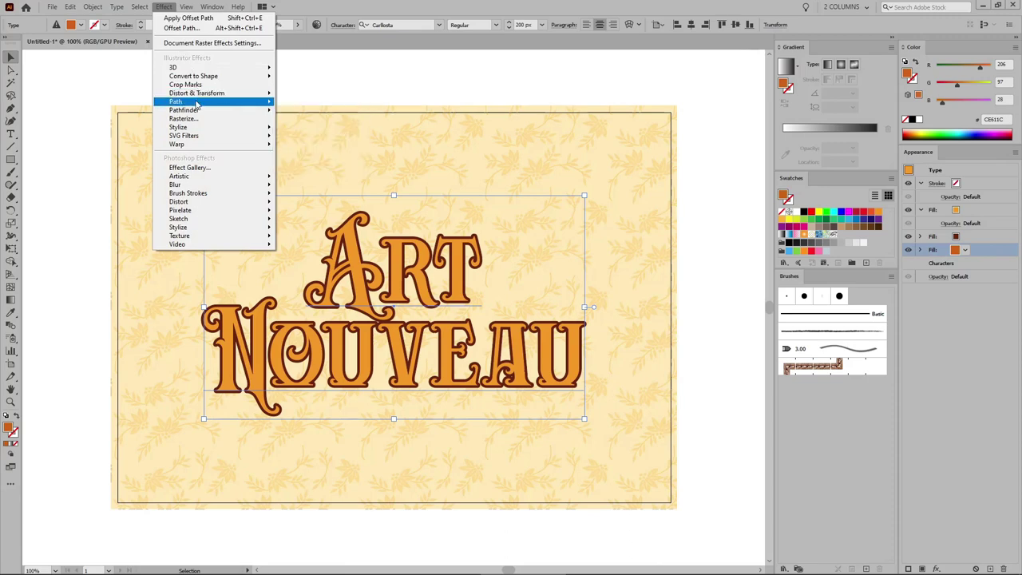
mouse_move(198, 104)
left_click(299, 103)
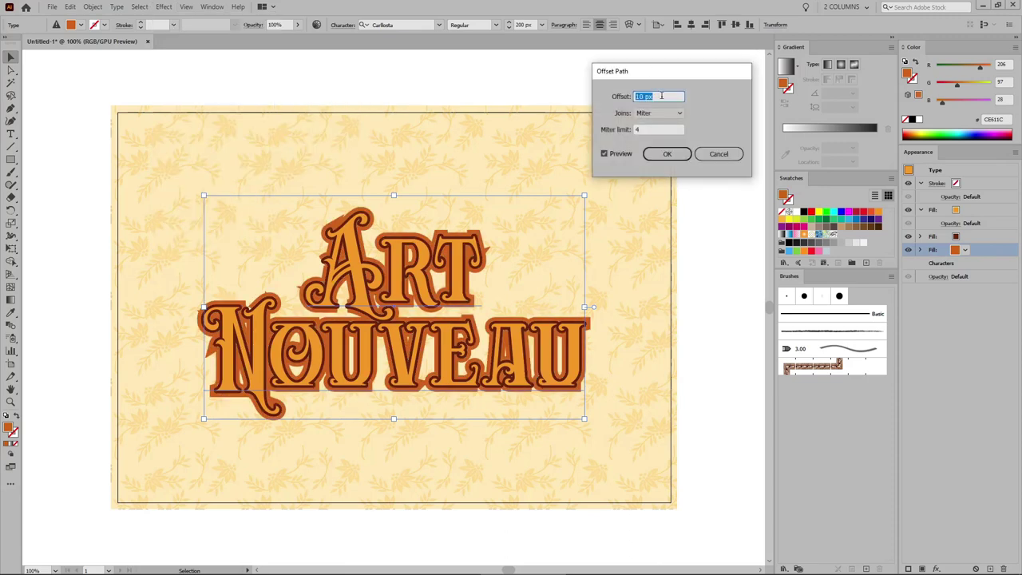
type("9")
left_click(667, 116)
left_click(667, 138)
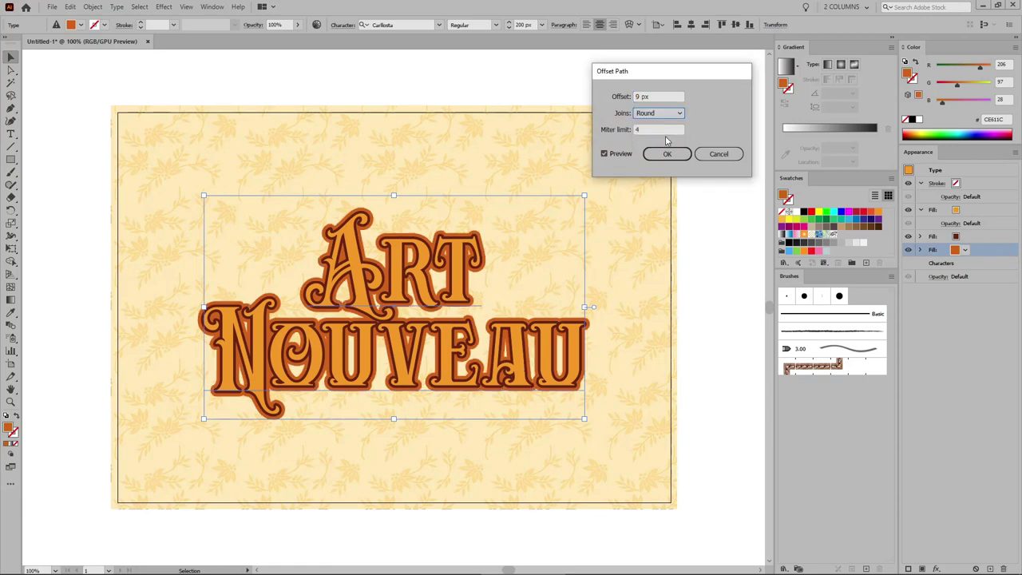
left_click(672, 155)
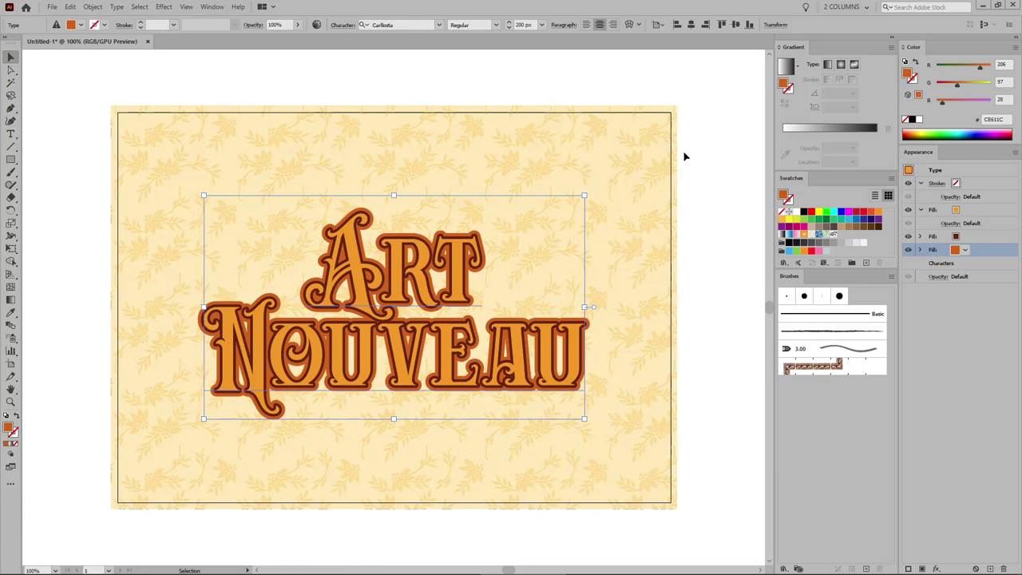
Duplicate the dark brown fill and move the copy beneath all the other text fills.
left_click(921, 210)
left_click(983, 223)
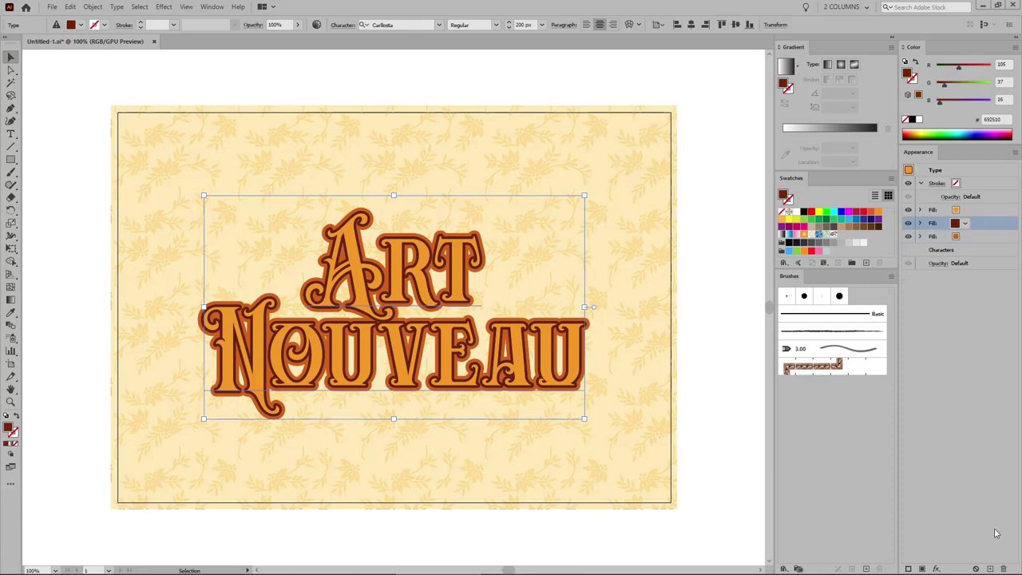
left_click(991, 569)
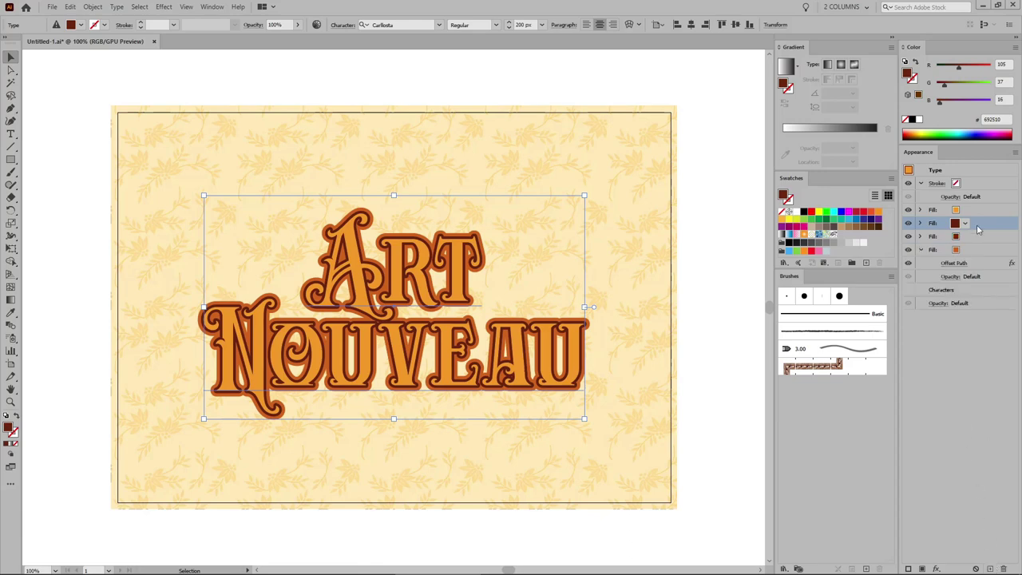
left_click_drag(983, 225, 979, 286)
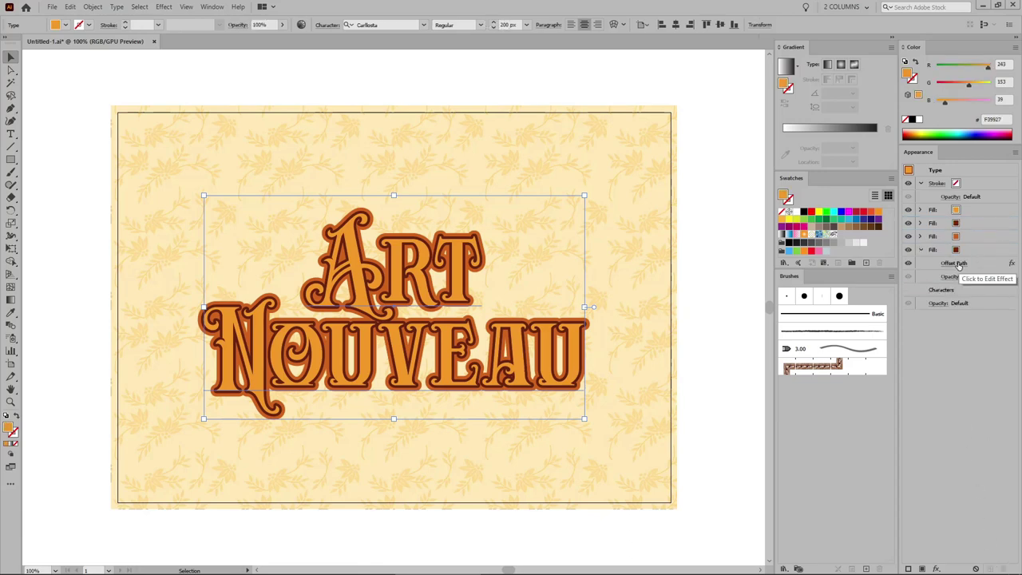
Set the Offset Path effect of the bottom dark brown text fill to 13 px.
left_click(954, 264)
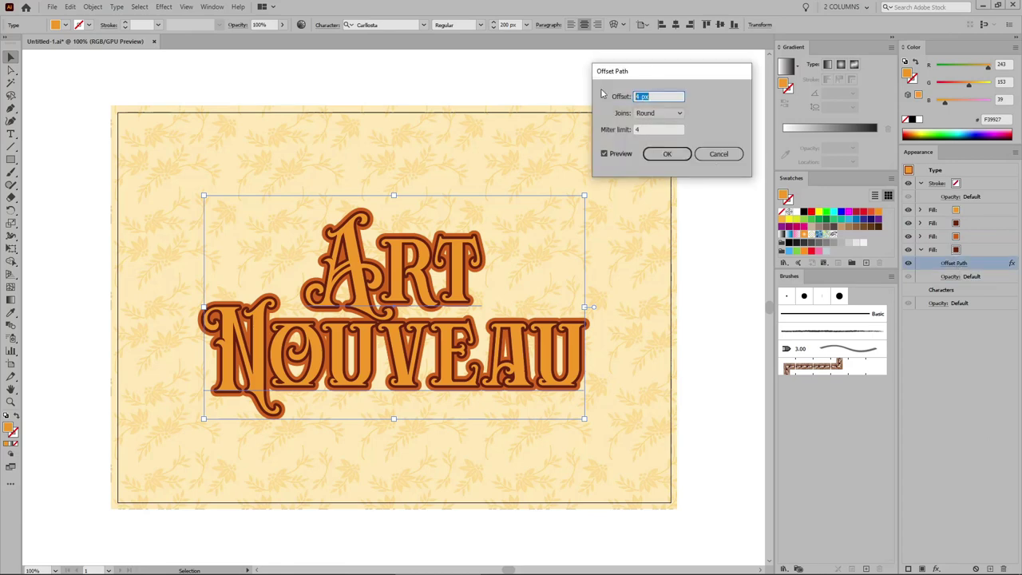
type("13")
left_click(667, 154)
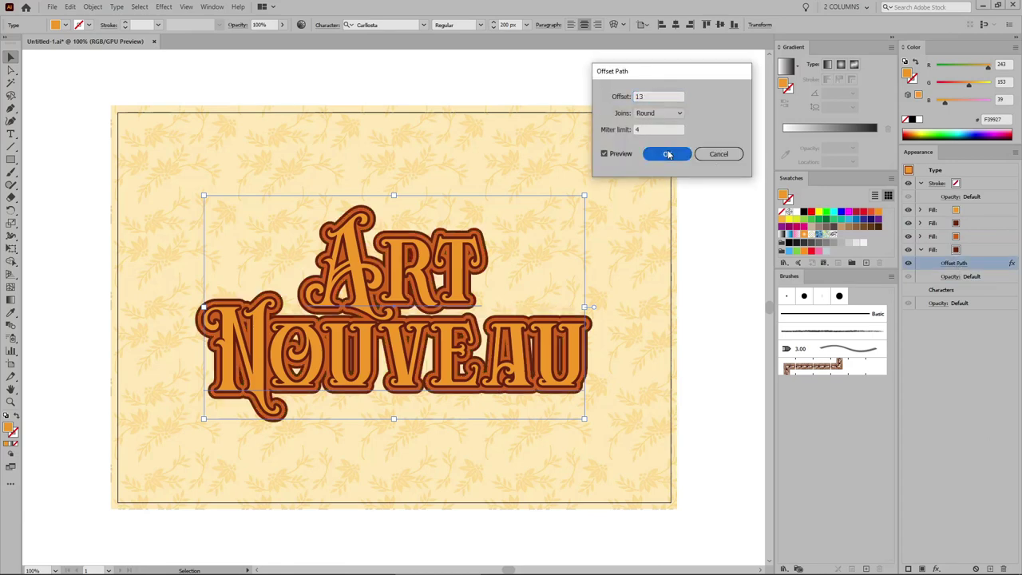
Give the bottom dark brown fill a Normal-mode drop shadow with 40% opacity, 2 px X and Y offsets and 0 px blur.
left_click(164, 6)
mouse_move(231, 127)
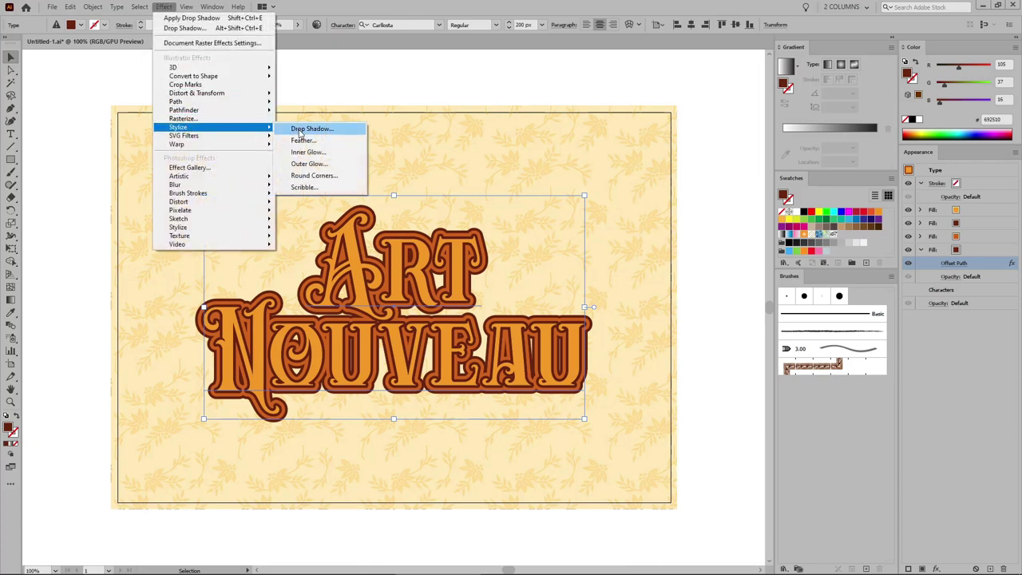
left_click(300, 131)
left_click(286, 338)
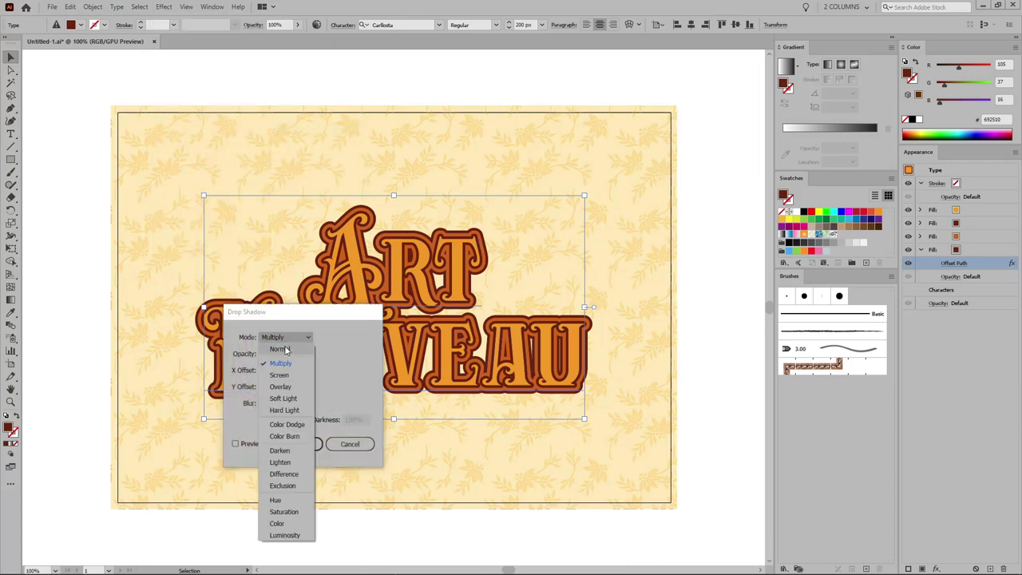
left_click(285, 349)
left_click(286, 354)
type("40")
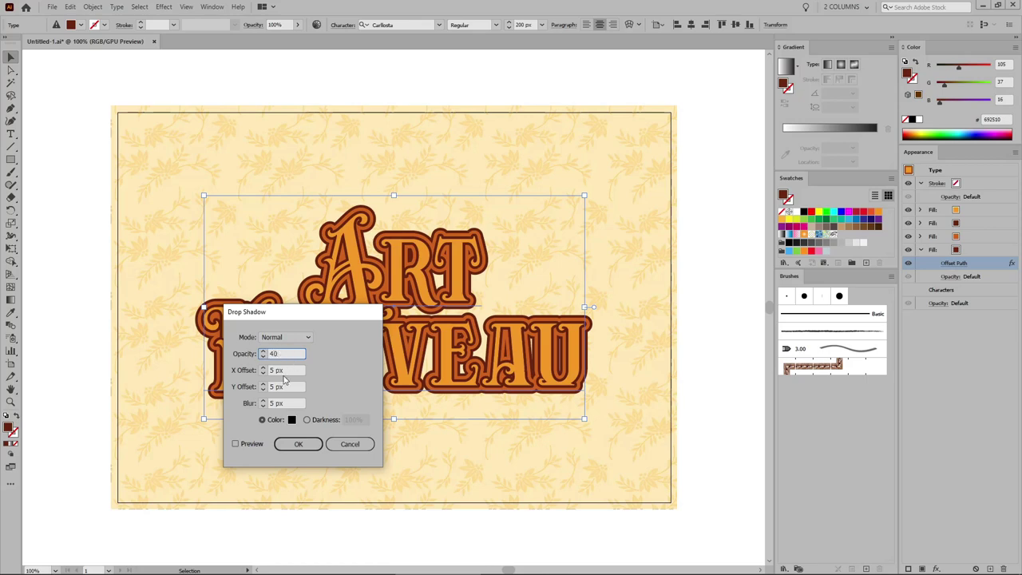
key("Tab")
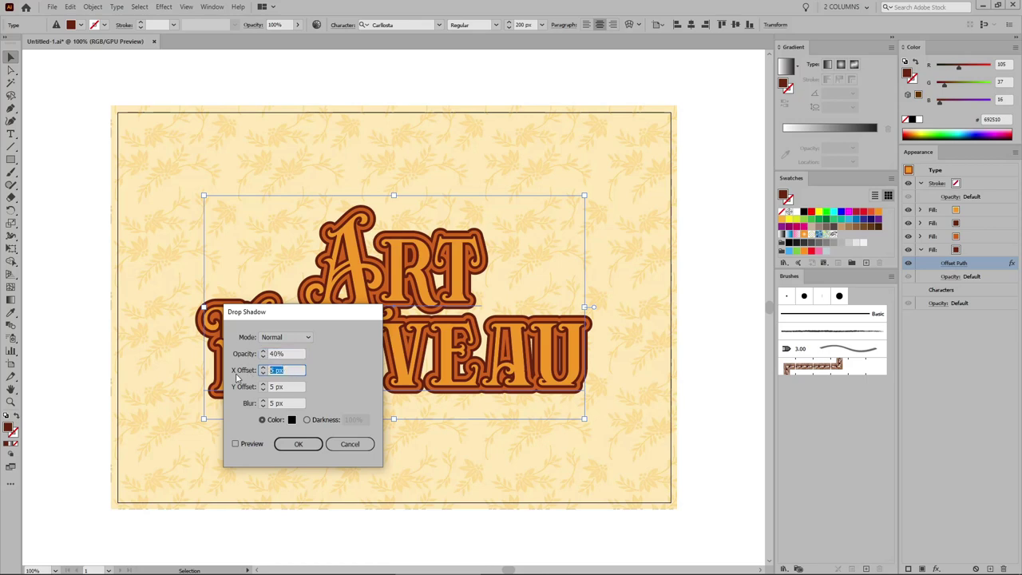
type("2")
key("Tab")
type("2")
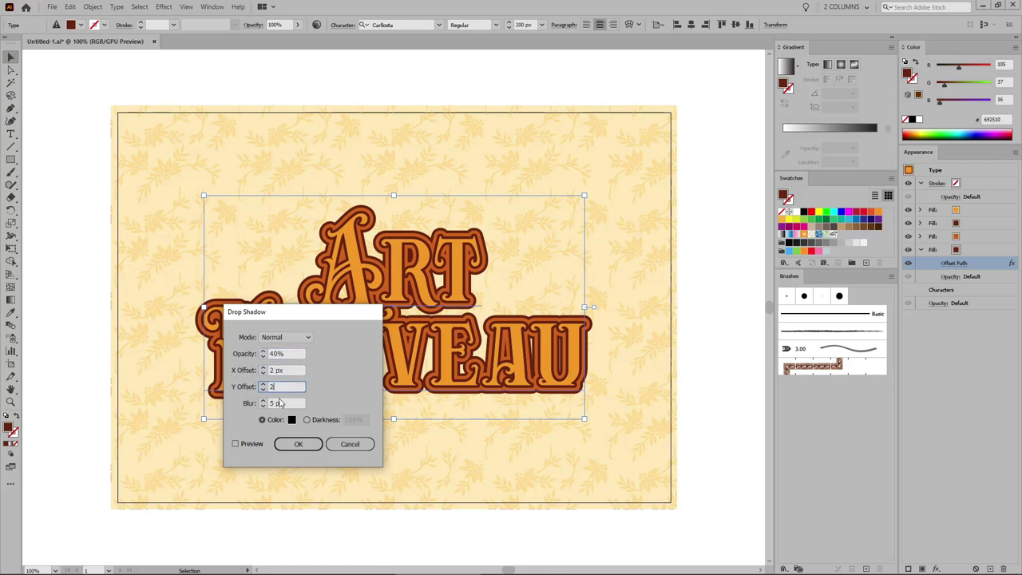
key("Tab")
type("0")
Colour the drop shadow R 163, G 71, B 22 and apply it to the bottom dark brown fill.
left_click(291, 420)
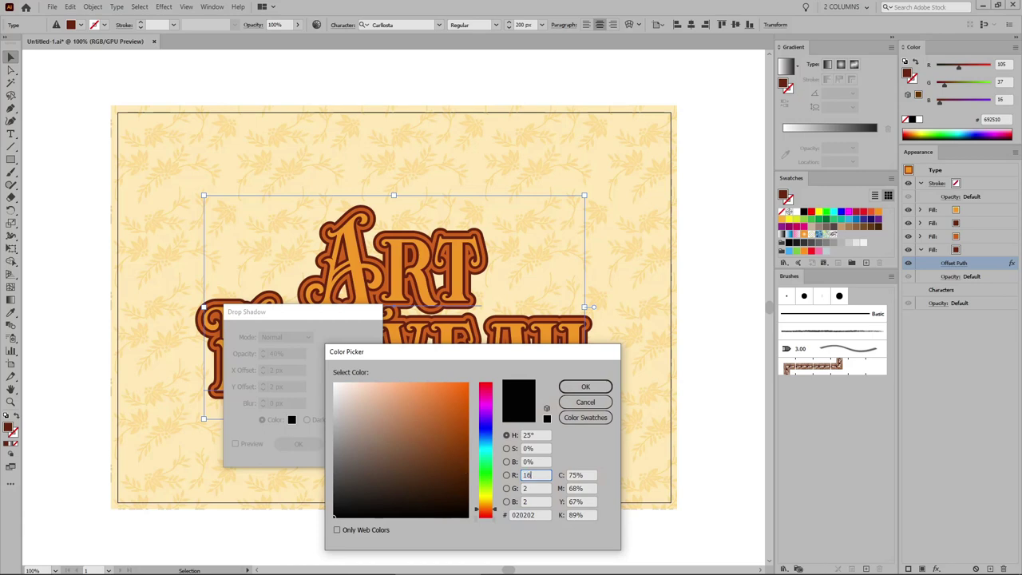
key("Tab")
type("71")
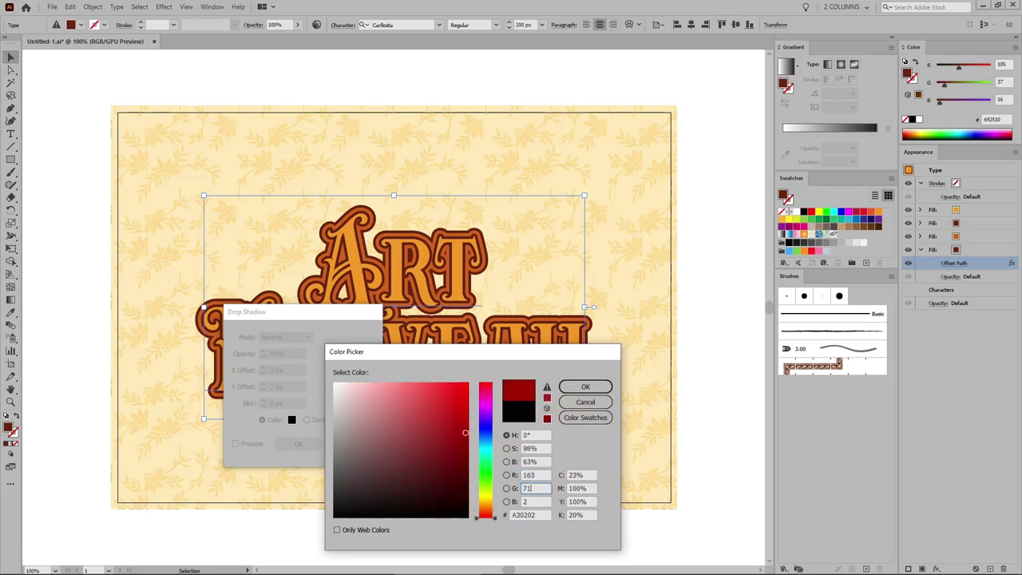
key("Tab")
type("22")
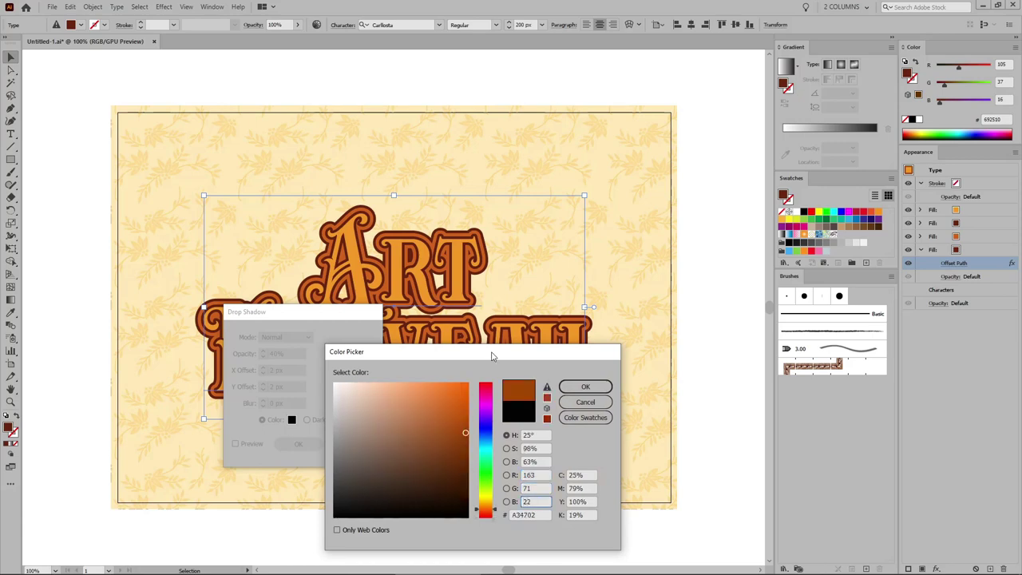
left_click(586, 387)
left_click(297, 443)
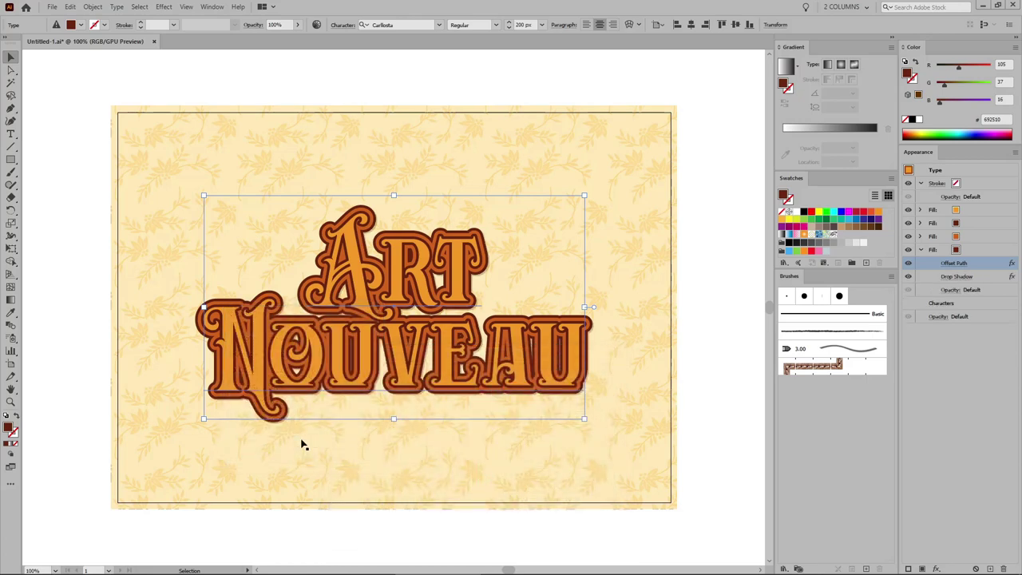
Add another text fill beneath all the others and colour it R 163, G 71, B 22.
left_click(923, 567)
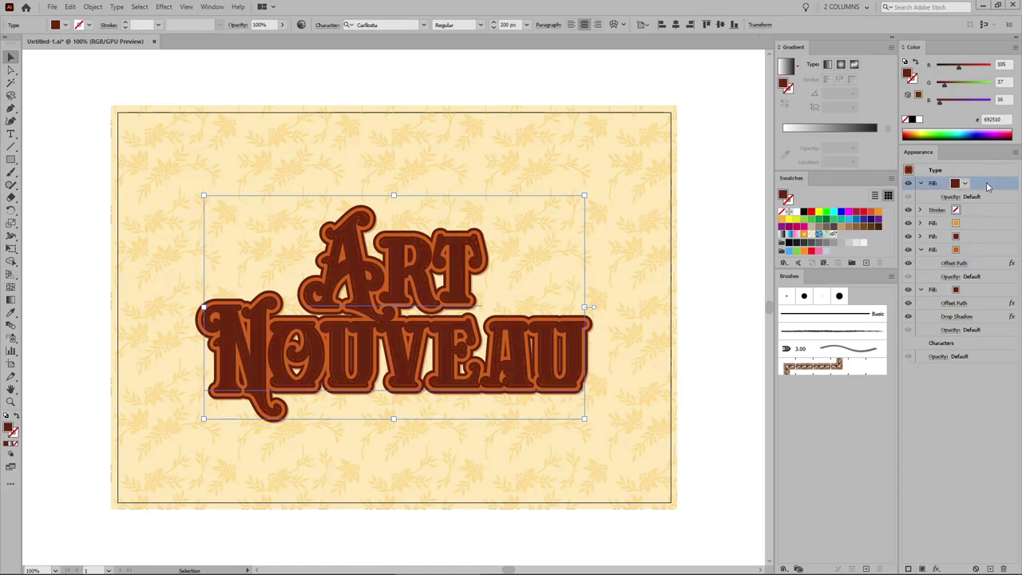
left_click_drag(987, 186, 989, 339)
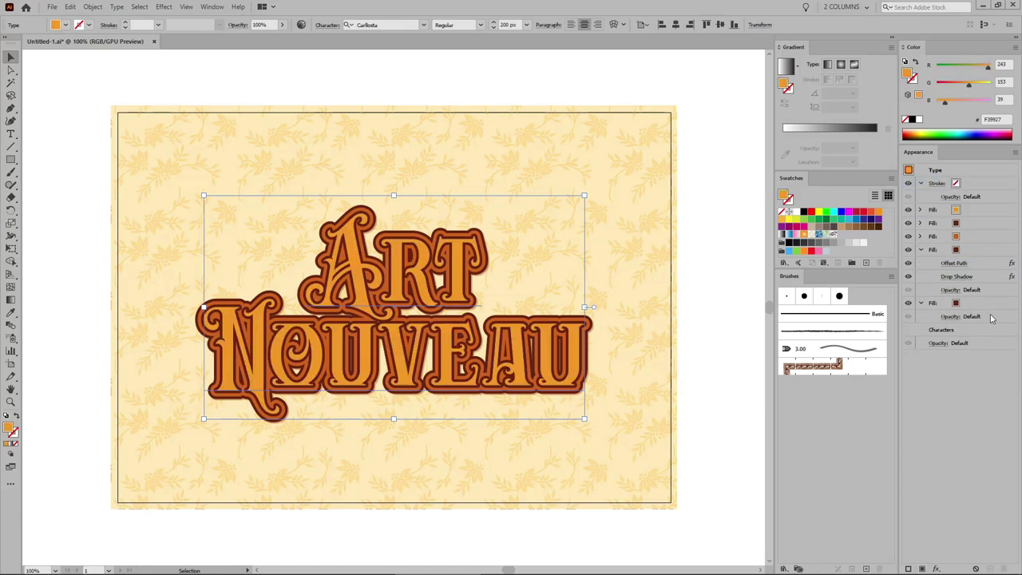
left_click(988, 306)
left_click(1005, 65)
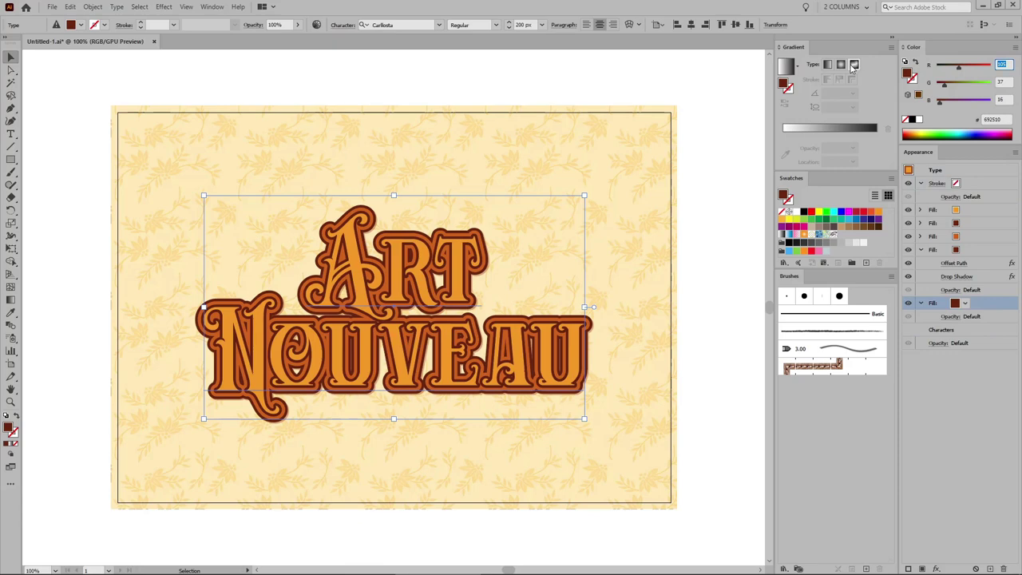
type("163")
key("Tab")
type("71")
key("Tab")
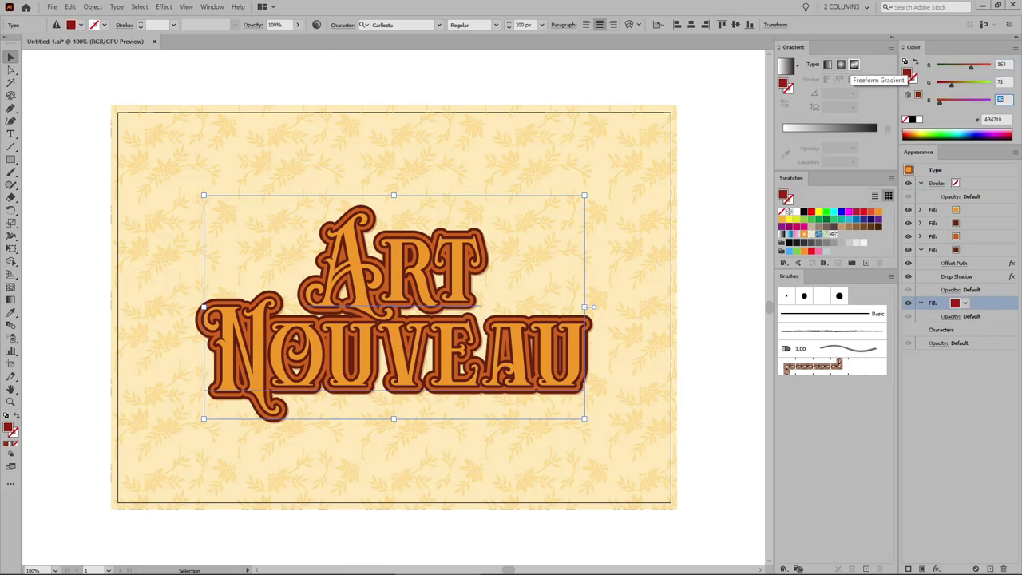
type("22")
key("Return")
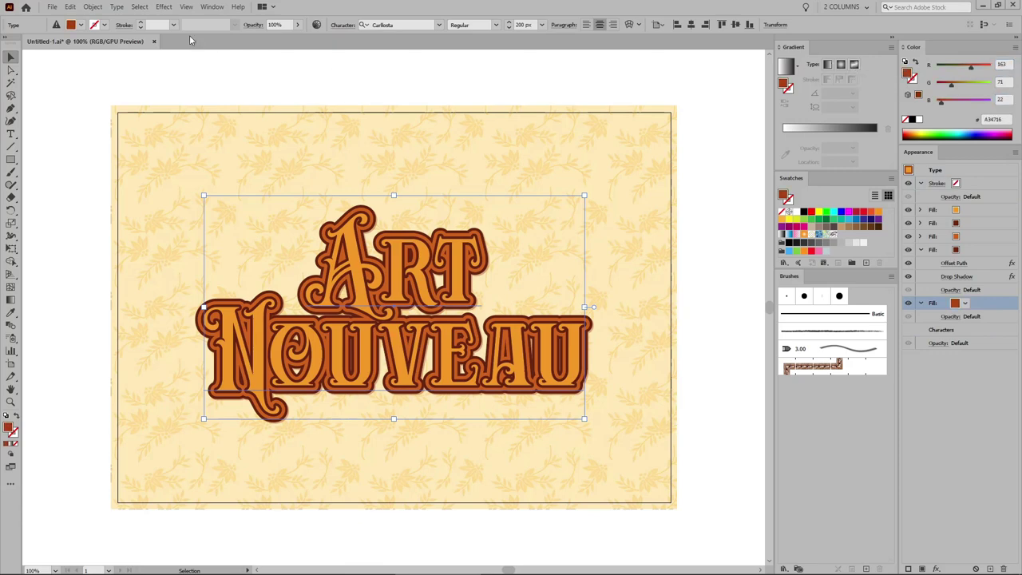
Apply an Offset Path effect of 8 px with round joins to the new lowest fill.
left_click(164, 7)
mouse_move(195, 106)
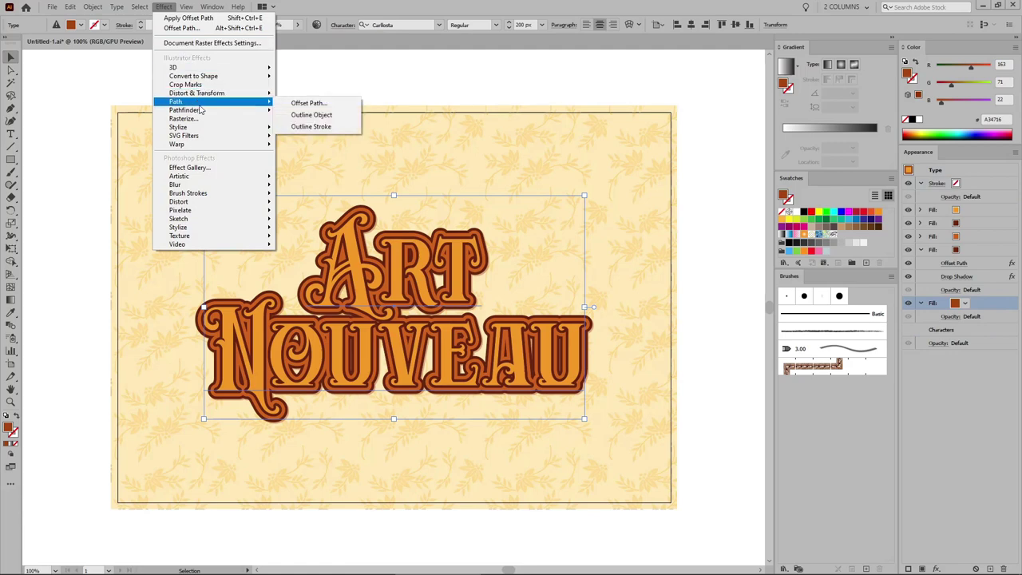
left_click(308, 102)
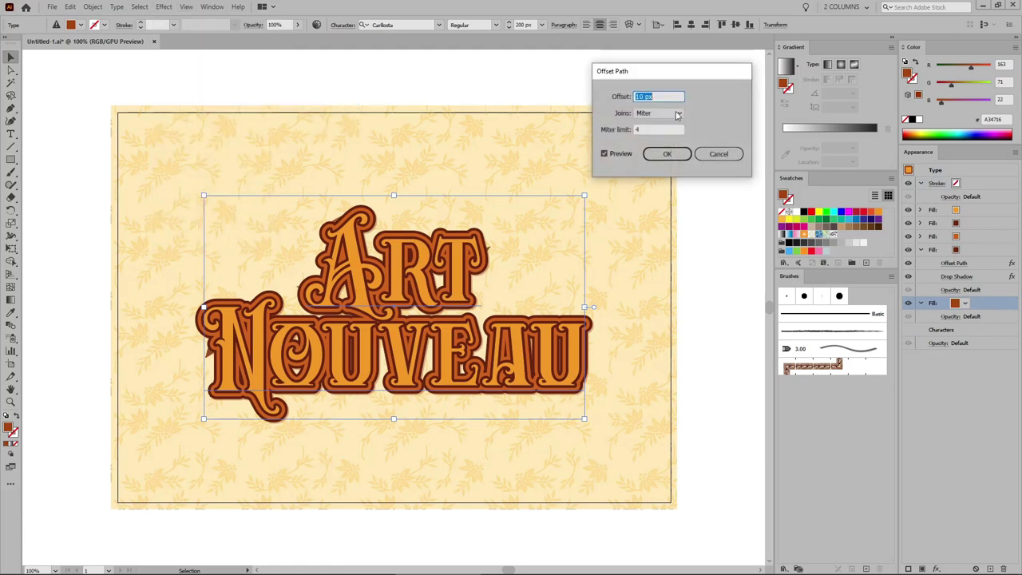
type("8")
left_click(669, 115)
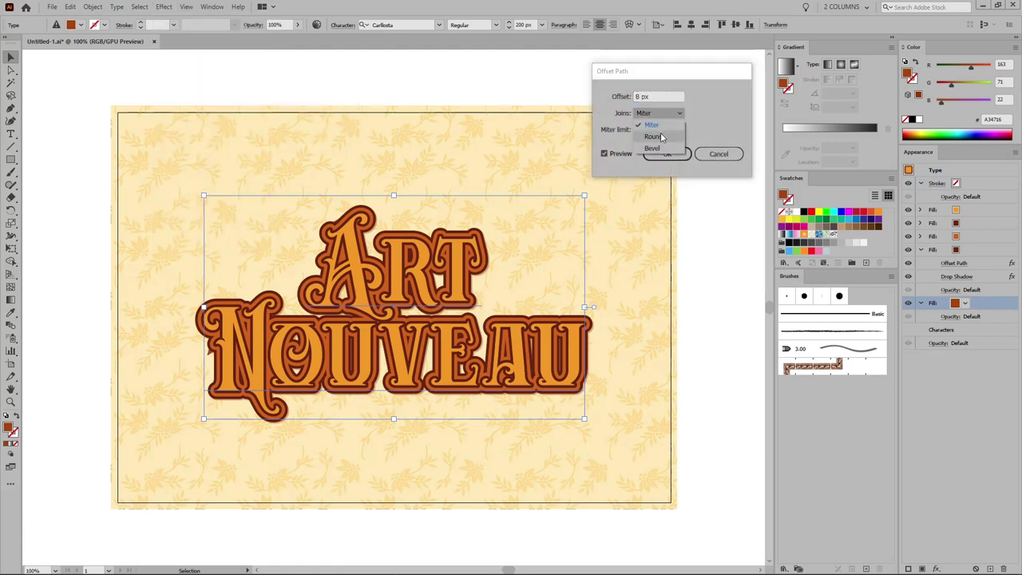
left_click(659, 135)
left_click(667, 153)
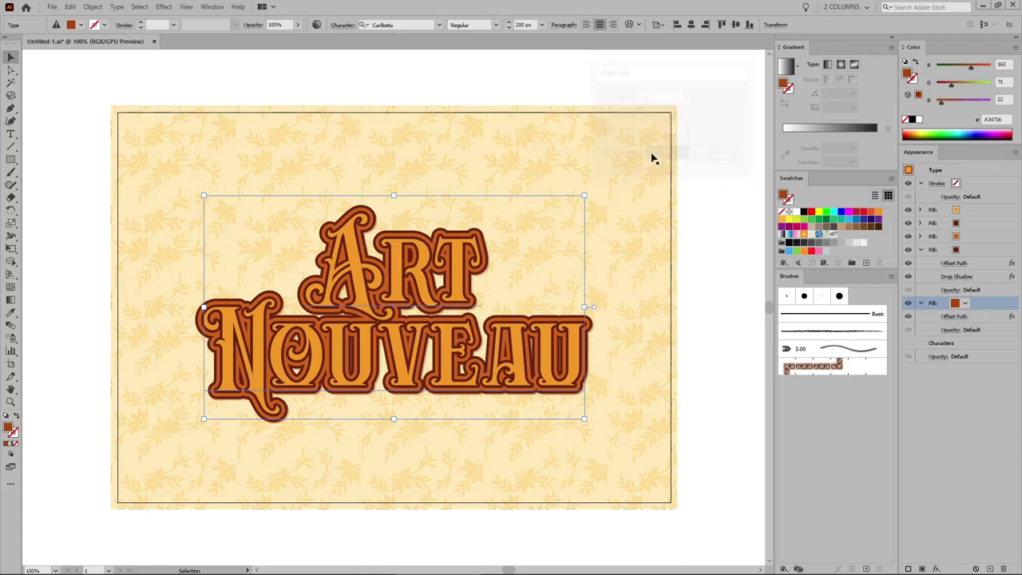
Apply a Transform effect to the lowest fill that moves it 15 px horizontally and 15 px vertically.
left_click(171, 7)
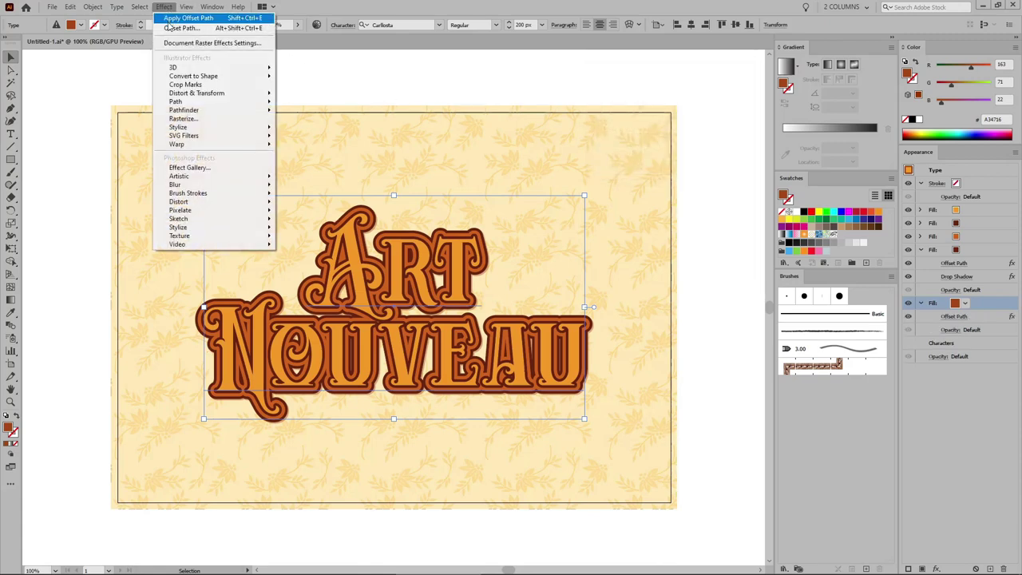
mouse_move(204, 94)
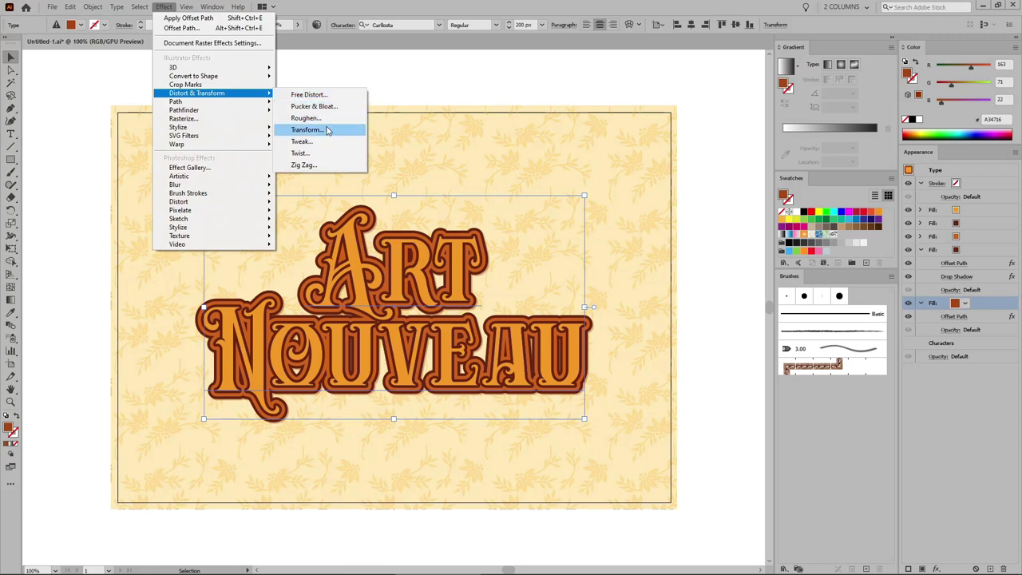
left_click(313, 129)
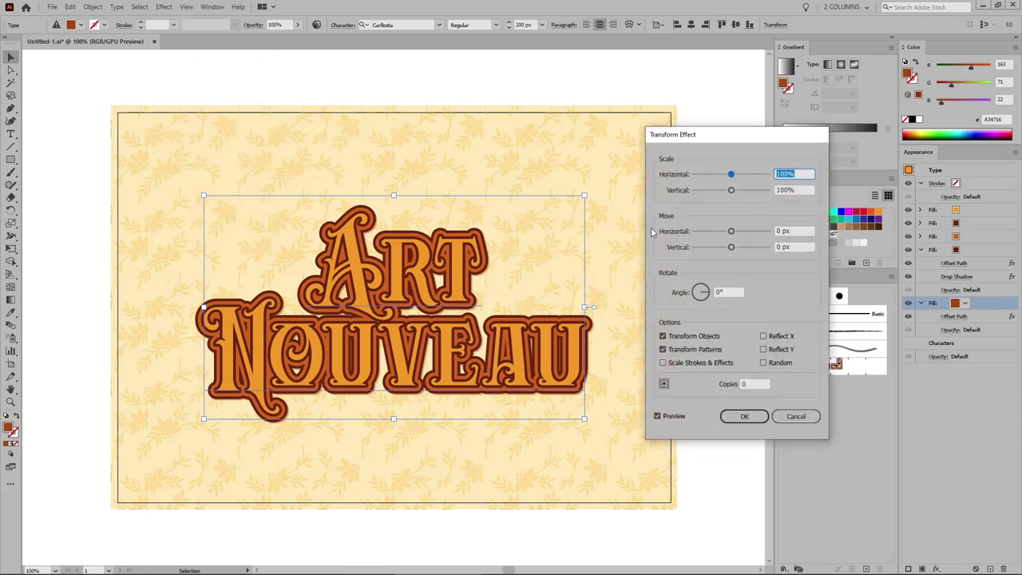
left_click(802, 231)
type("15")
key("Tab")
type("15")
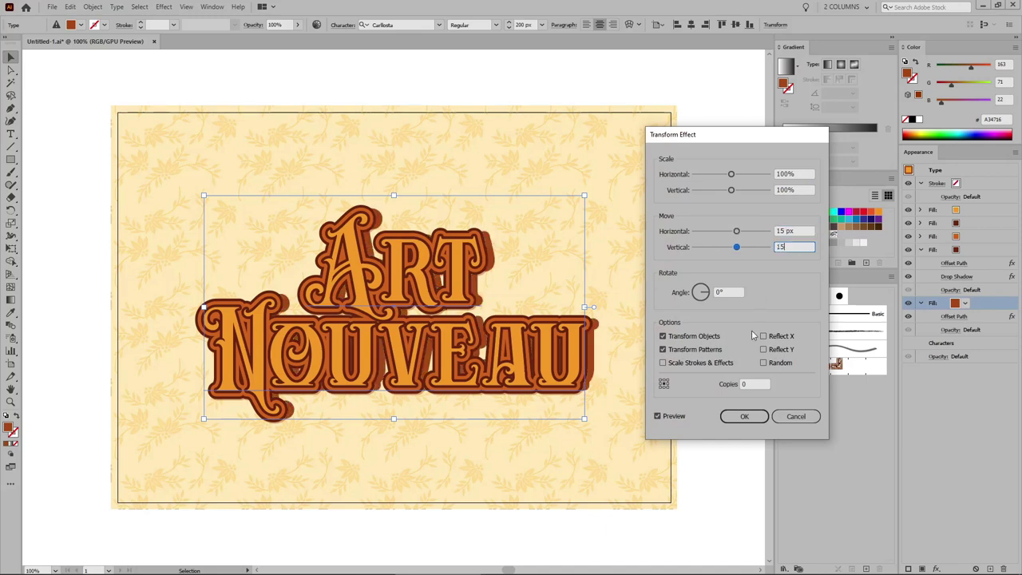
left_click(804, 230)
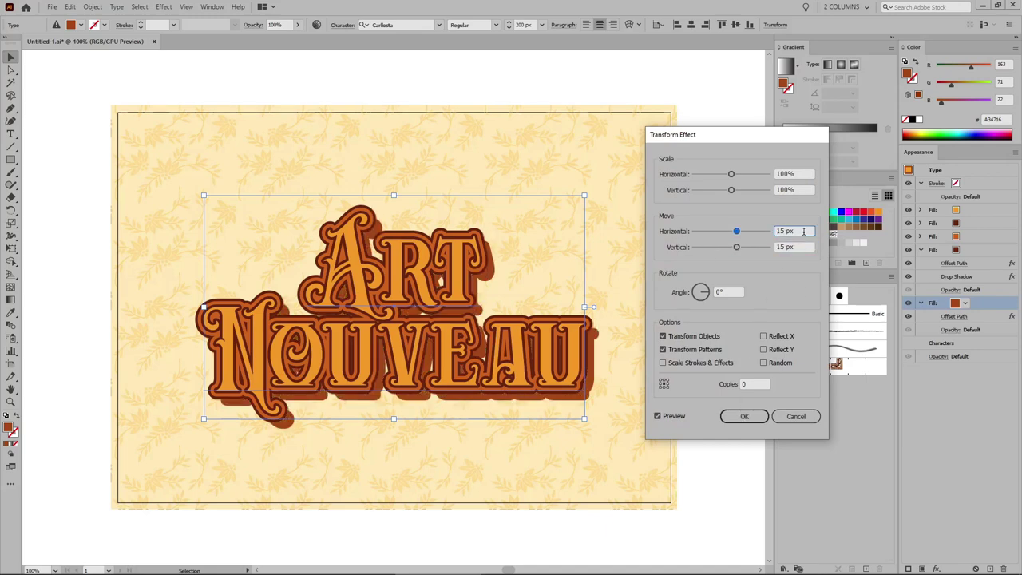
left_click(727, 422)
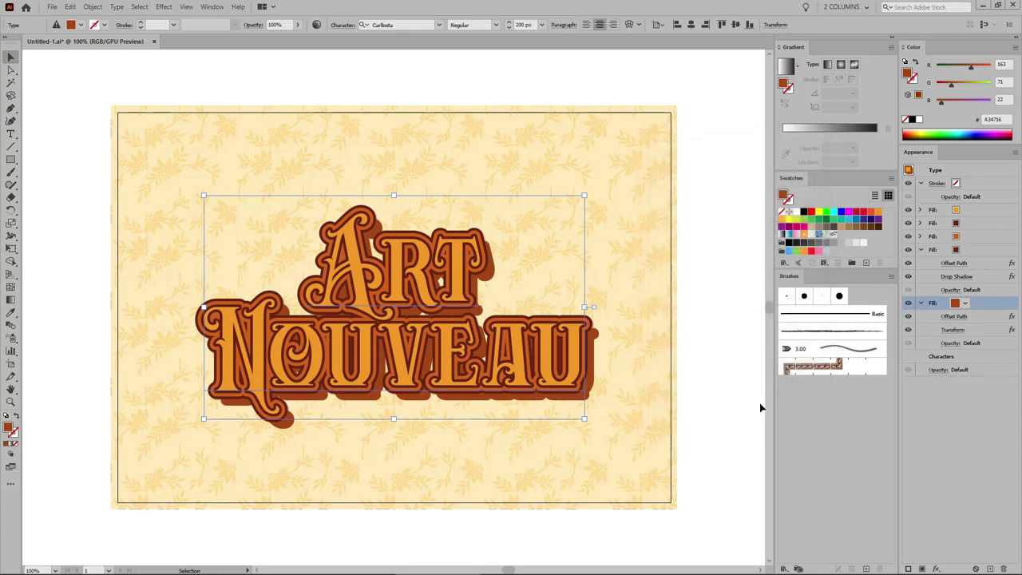
Lower the opacity of the lowest text fill to 10%.
left_click(954, 343)
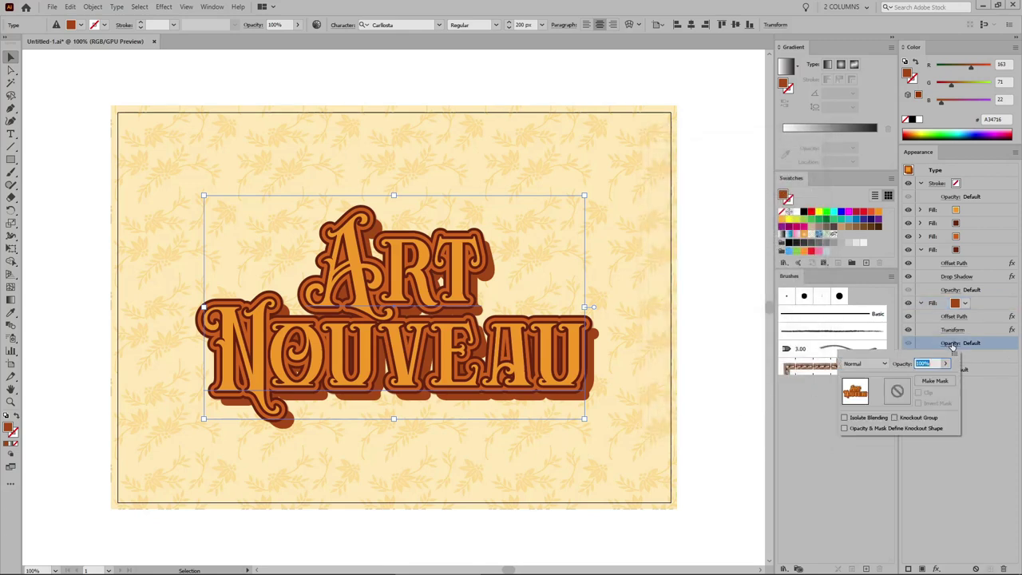
type("30")
left_click(999, 386)
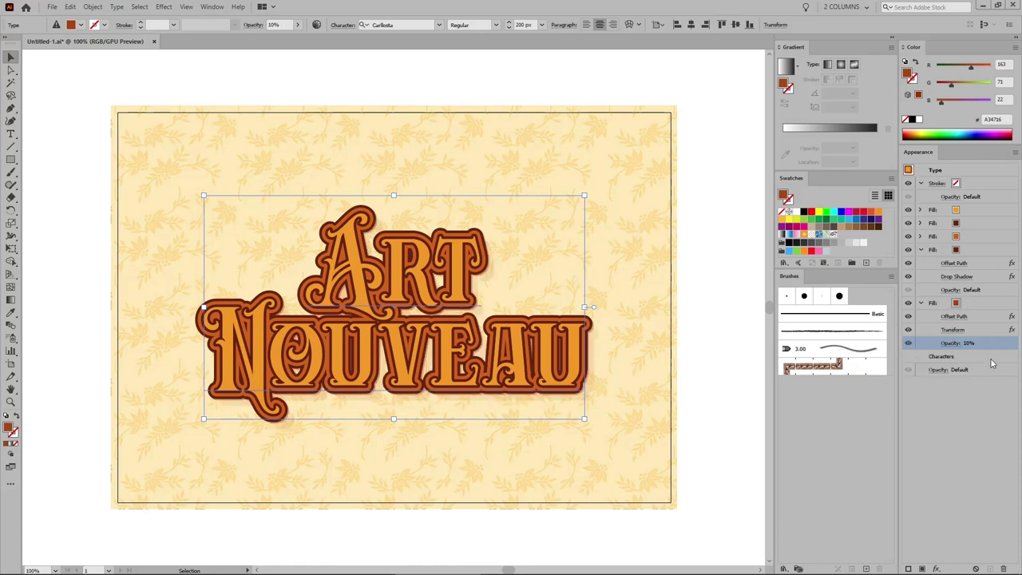
Duplicate the 10% opacity fill and collapse the attributes of the upper copy and the dark brown fill above it.
left_click(987, 309)
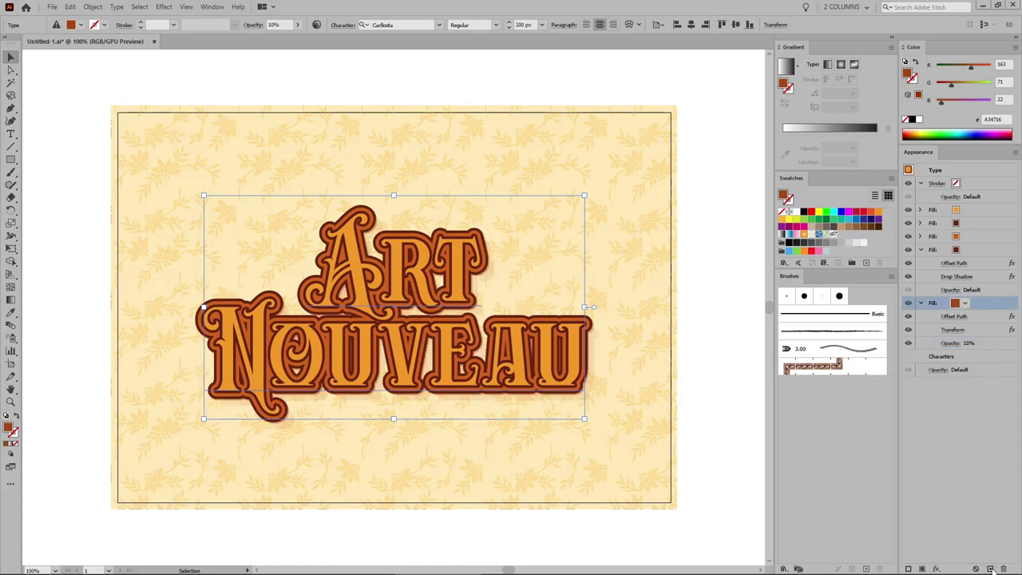
left_click(989, 568)
left_click(922, 250)
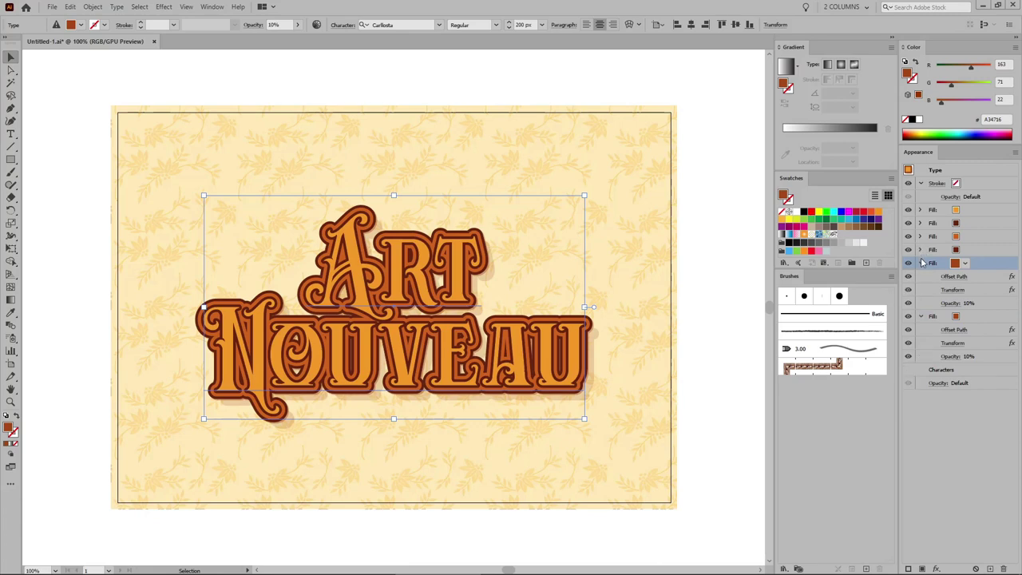
left_click(922, 263)
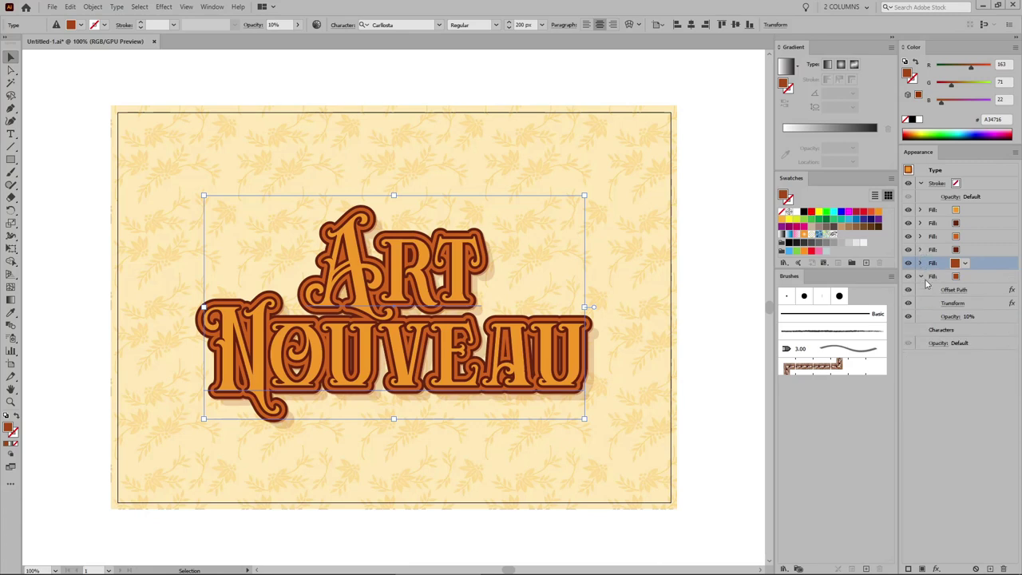
Set the lowest fill's opacity to 100% and its Offset Path effect to 6 px.
left_click(962, 316)
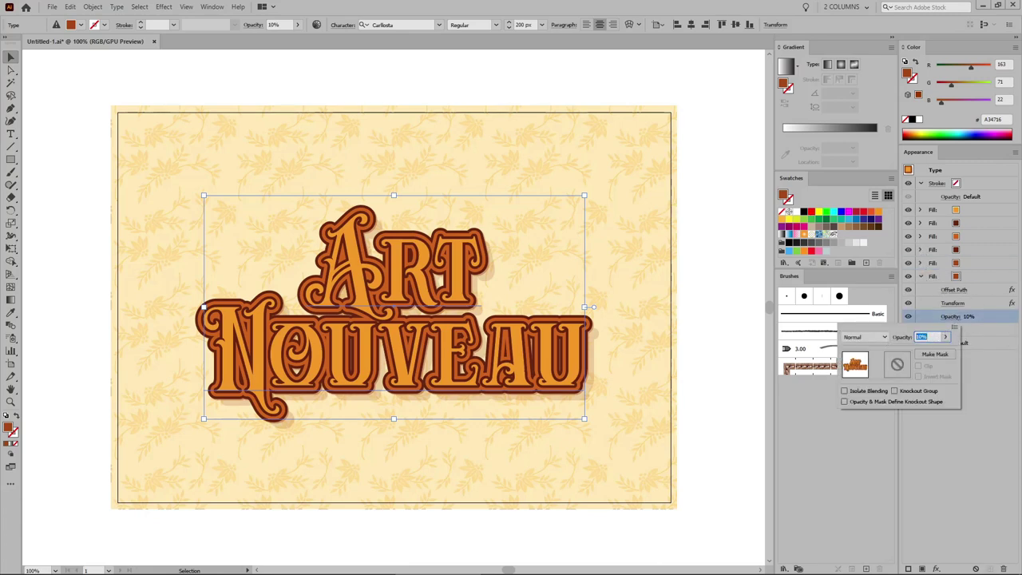
type("100")
key("Return")
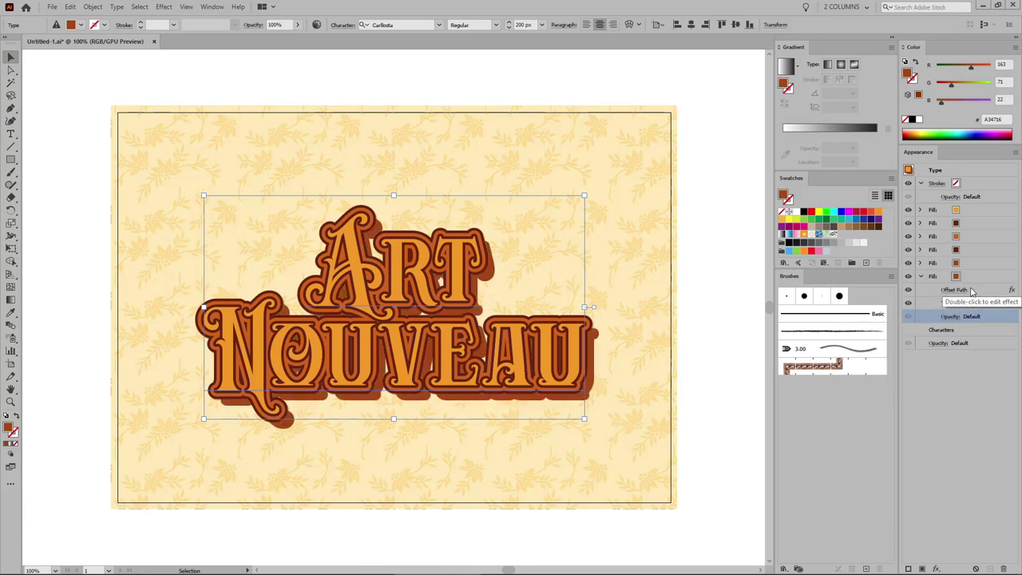
double_click(962, 290)
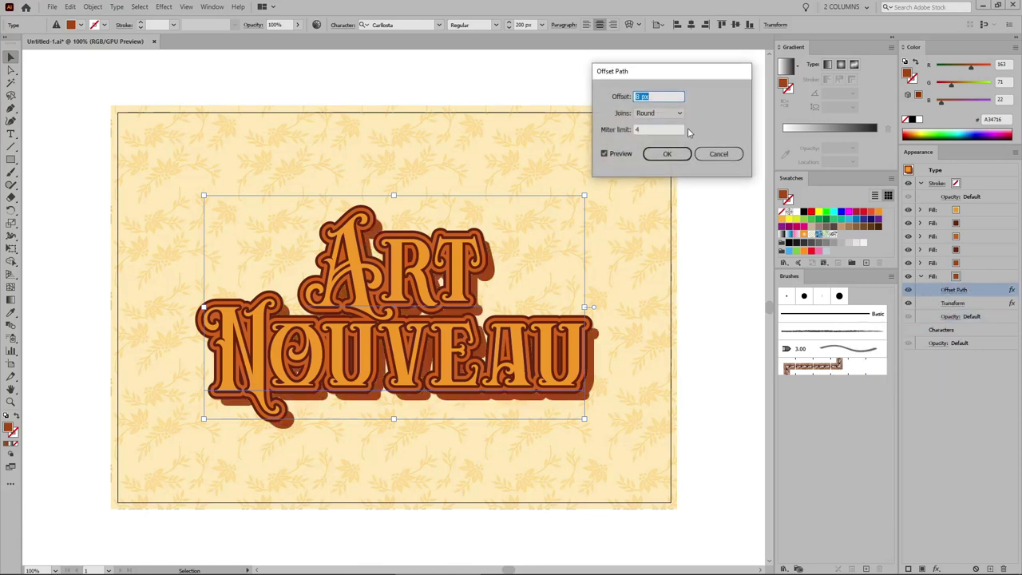
type("6")
left_click(666, 153)
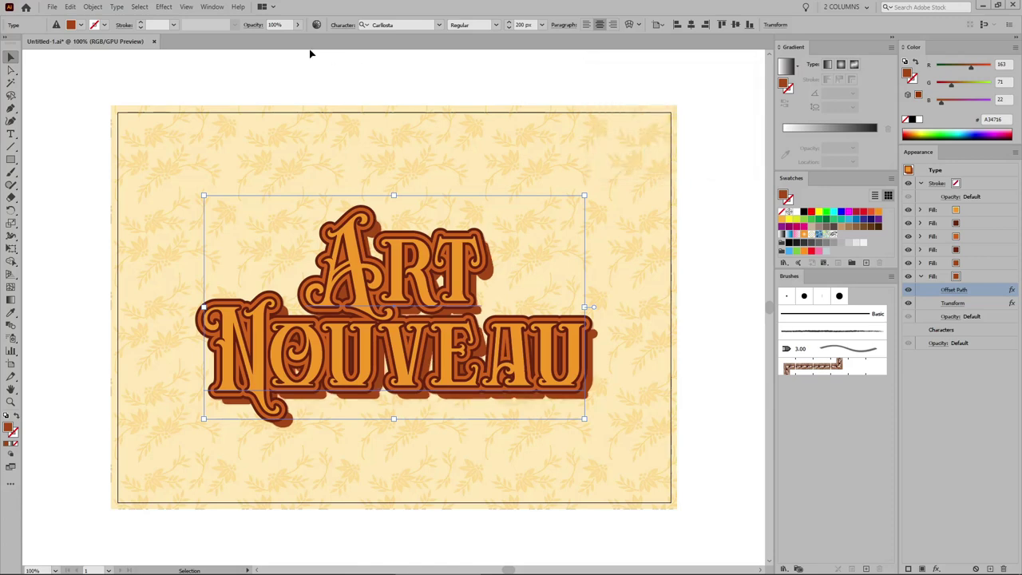
Apply a Gaussian Blur effect with a 20-pixel radius to the lowest text fill.
left_click(165, 8)
mouse_move(231, 184)
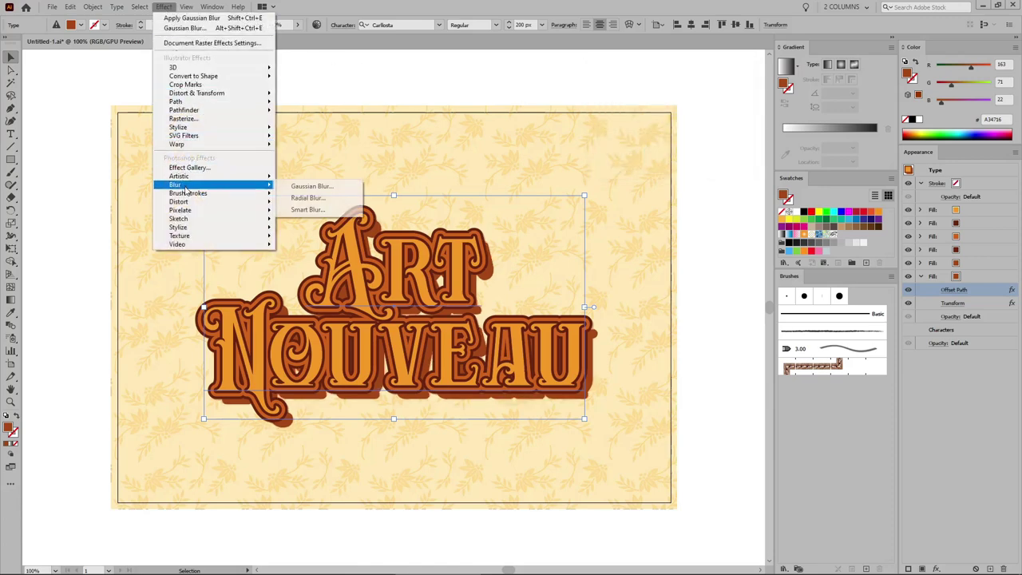
left_click(306, 189)
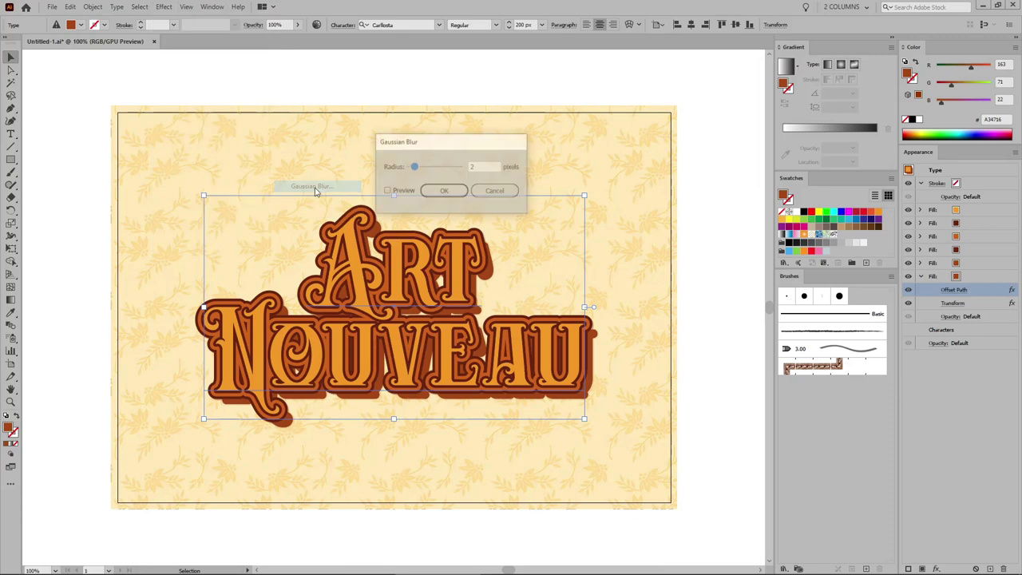
double_click(491, 166)
type("20")
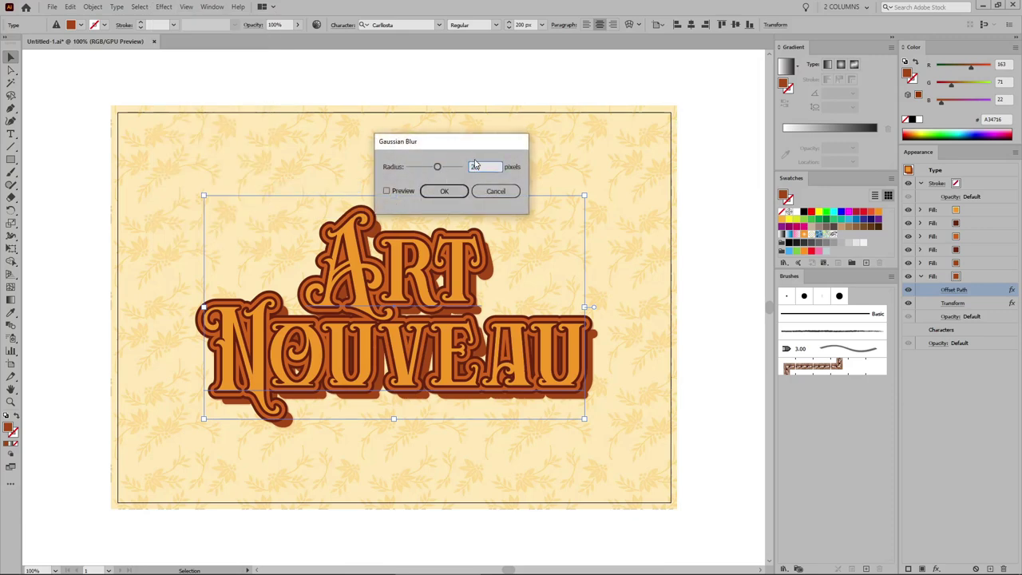
left_click(455, 192)
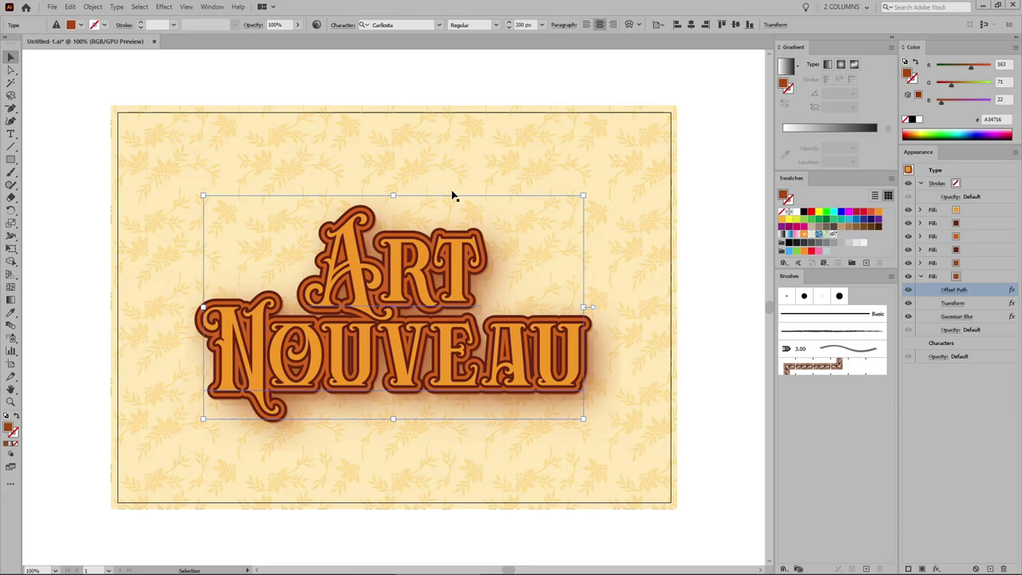
Set the document raster effects to add 90 px around objects, and deselect the text.
key("z")
left_click_drag(570, 285, 652, 442)
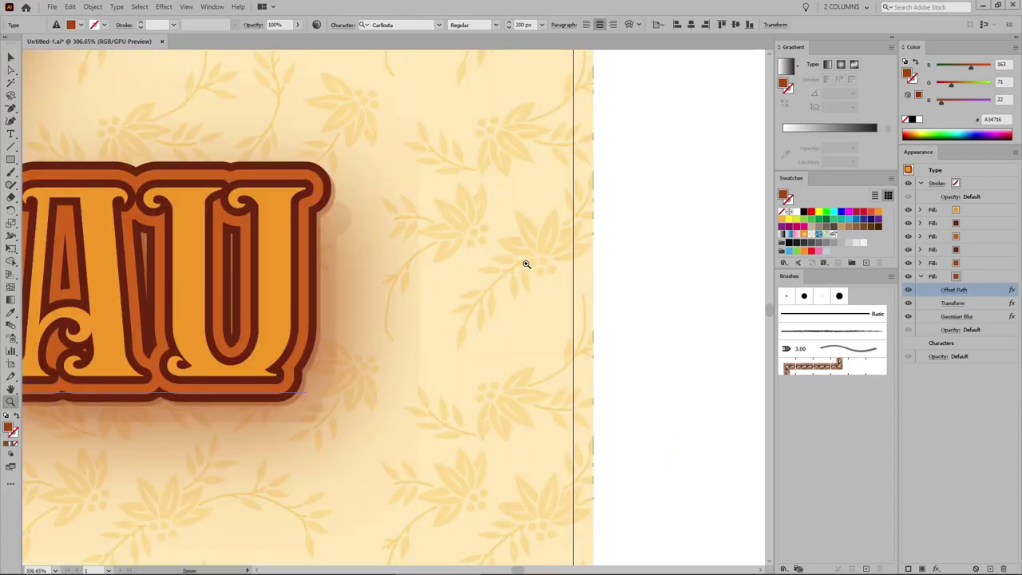
key("v")
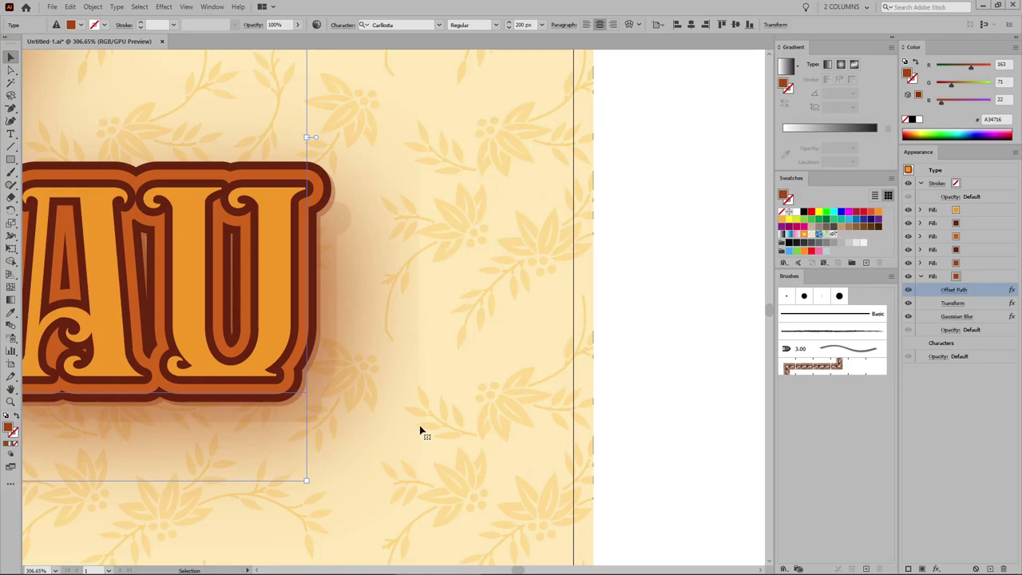
left_click(164, 7)
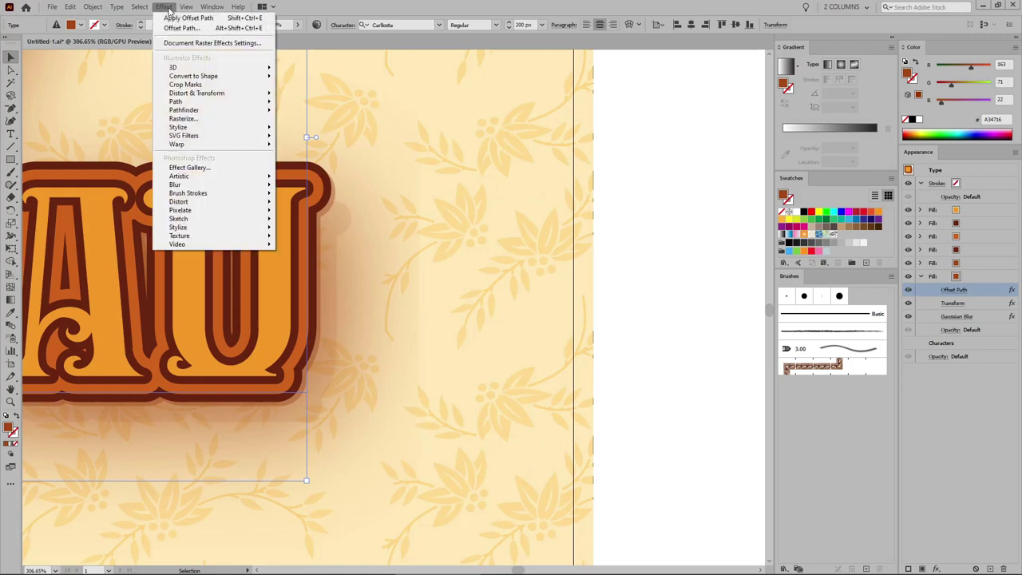
left_click(189, 44)
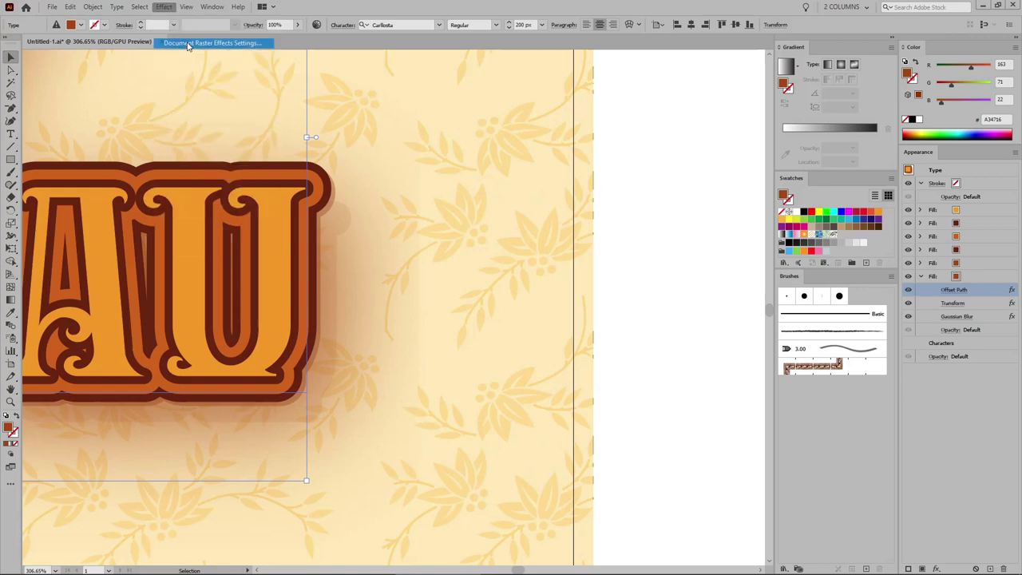
left_click_drag(62, 162, 30, 162)
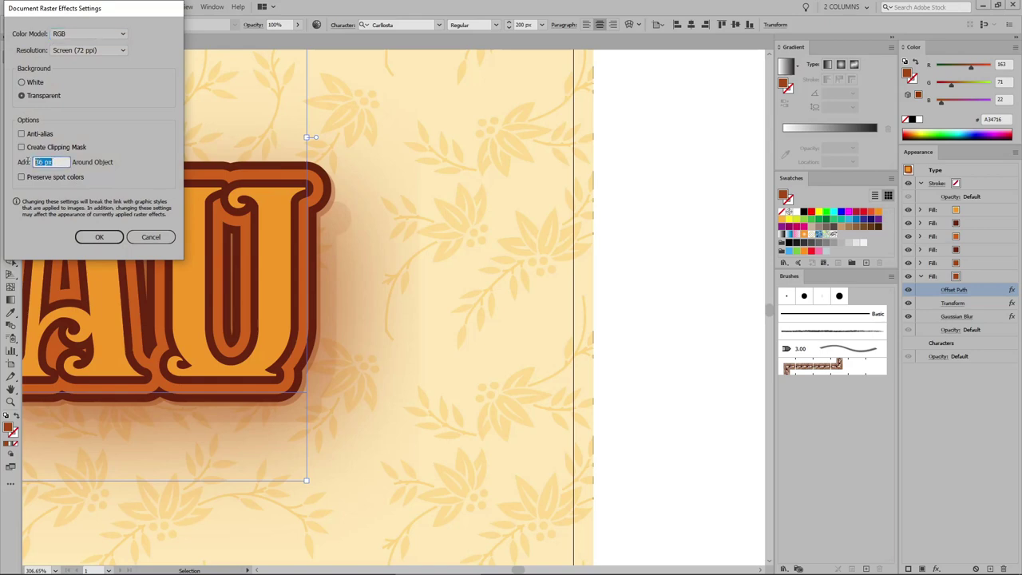
type("90")
left_click(99, 236)
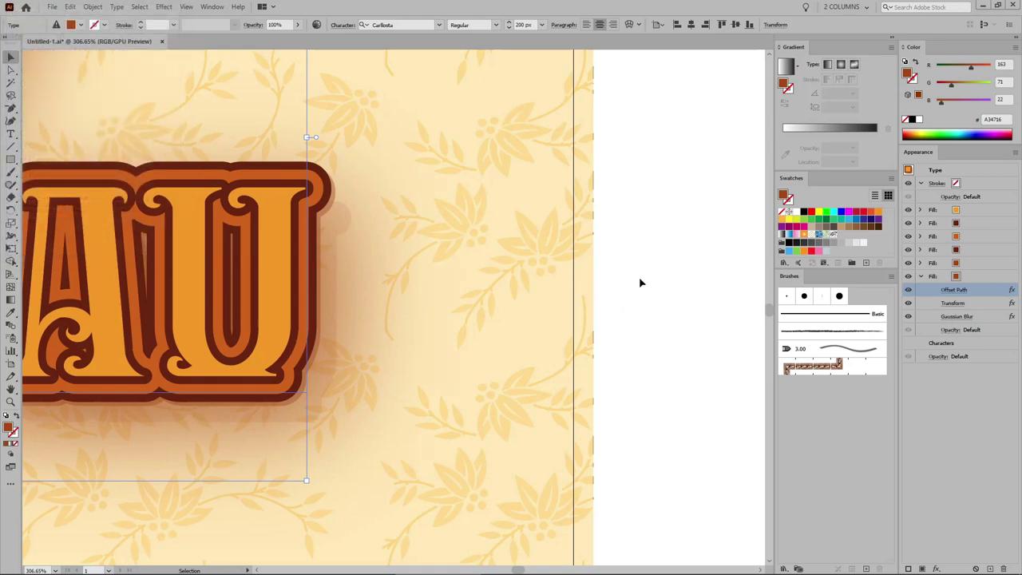
key("ctrl+shift+a")
key("ctrl+0")
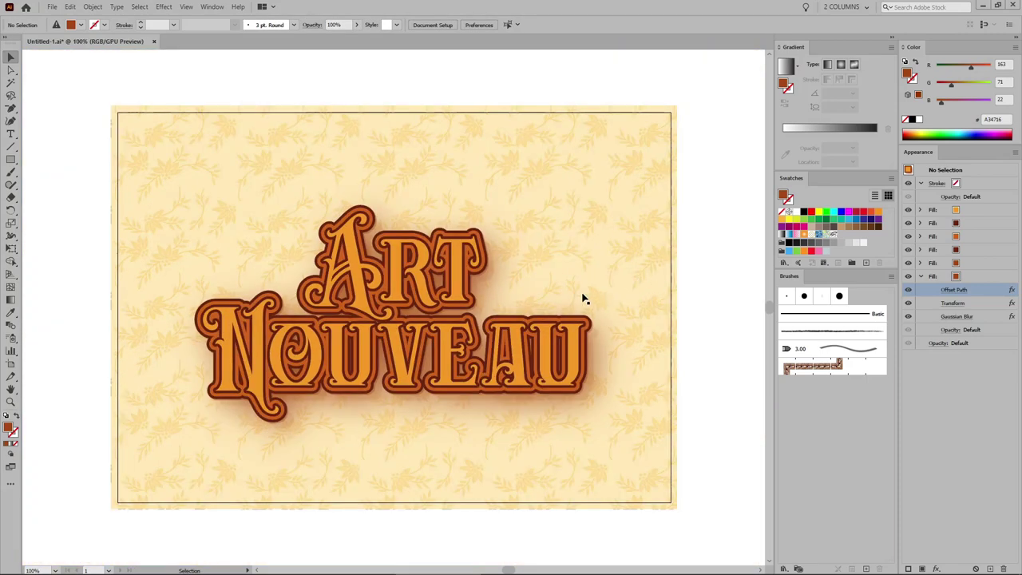
Collapse the lowest fill's attributes on the text and add a new fill above the topmost orange fill.
left_click(513, 352)
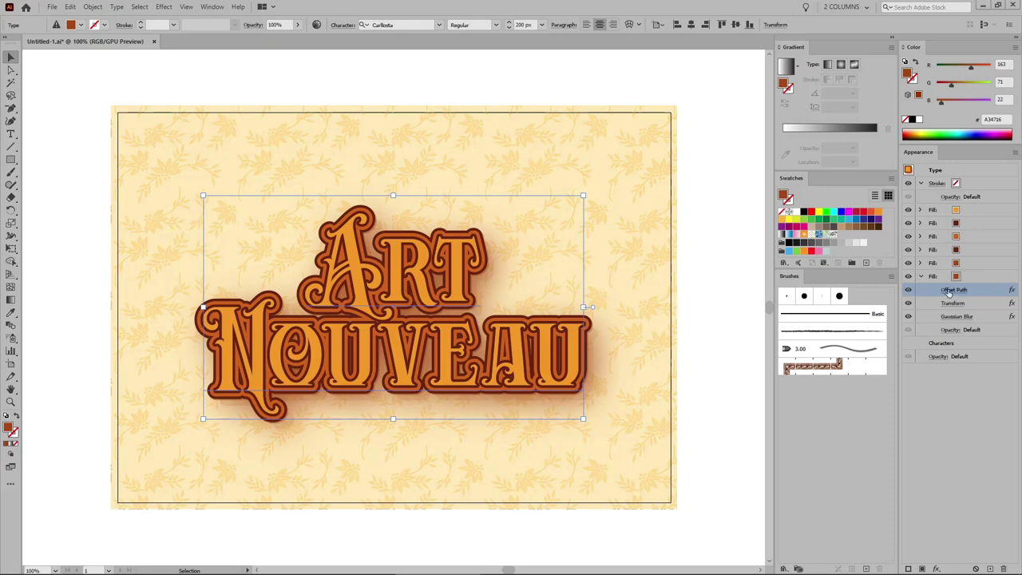
left_click(921, 277)
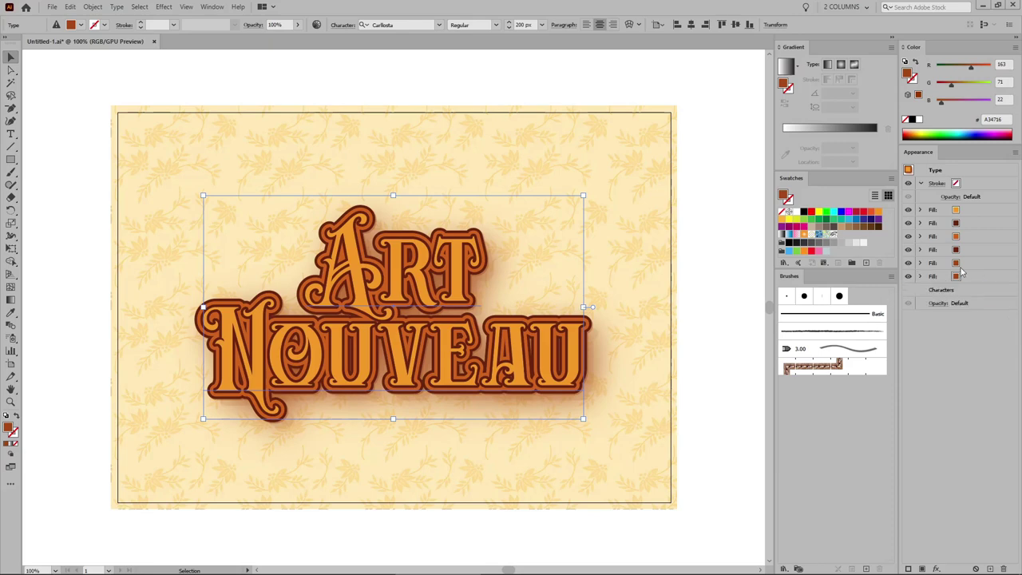
left_click(986, 211)
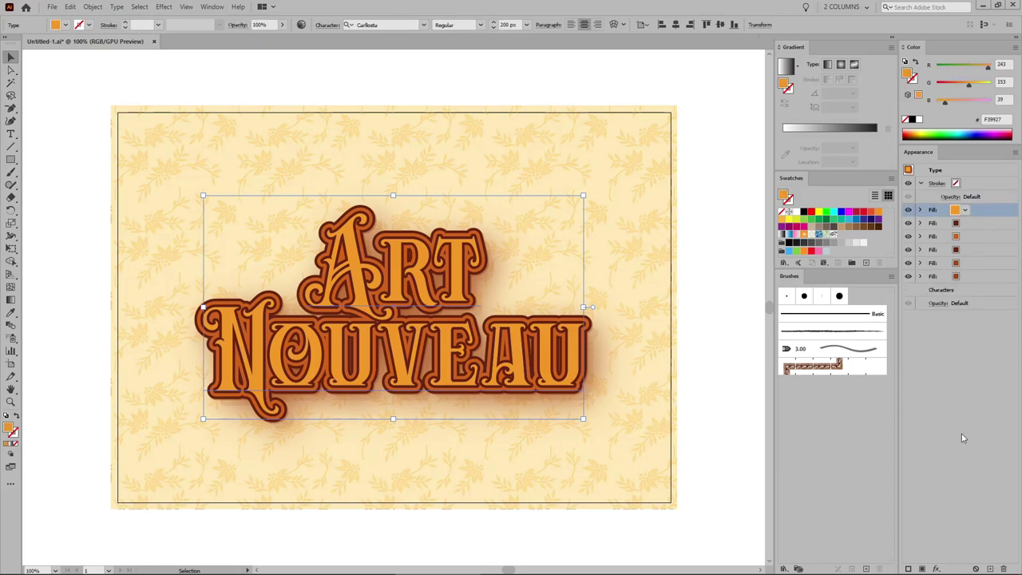
left_click(923, 568)
Color the topmost fill RGB 206, 97, 28.
left_click(1005, 63)
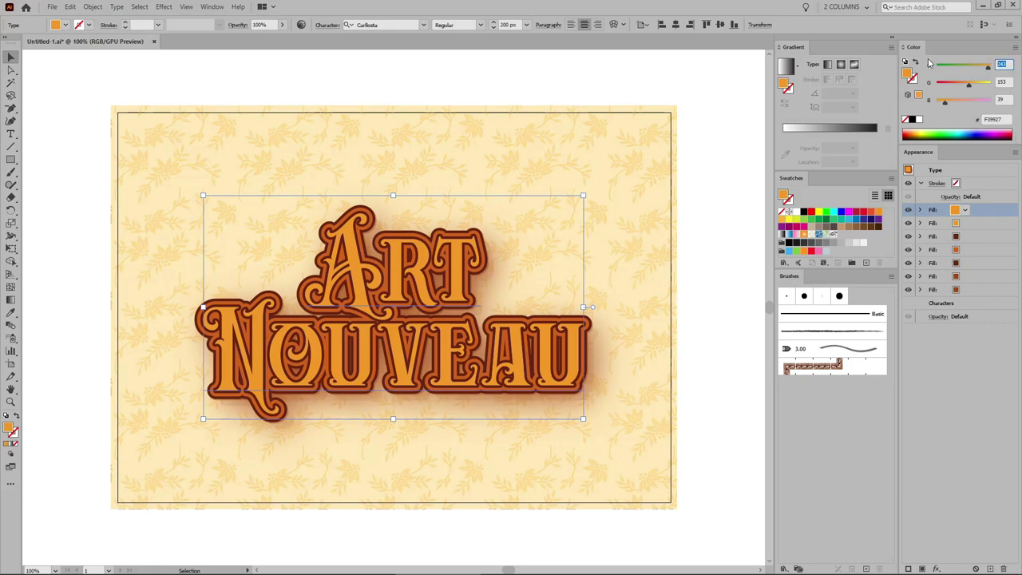
type("206")
key("Tab")
type("97")
key("Tab")
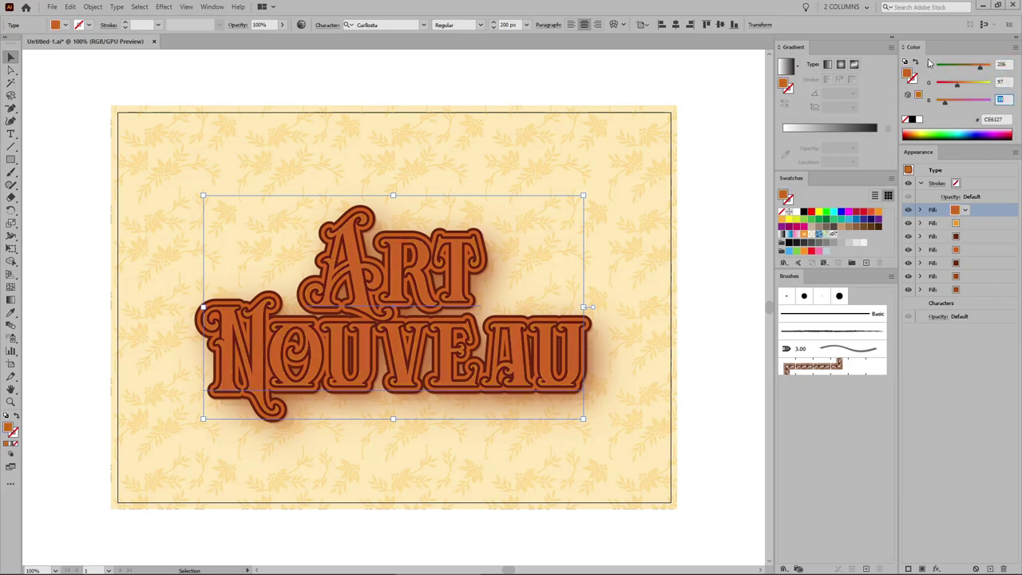
type("28")
key("Return")
Apply an Offset Path effect of -6 px with Round joins to the topmost fill.
left_click(163, 6)
mouse_move(199, 101)
left_click(302, 103)
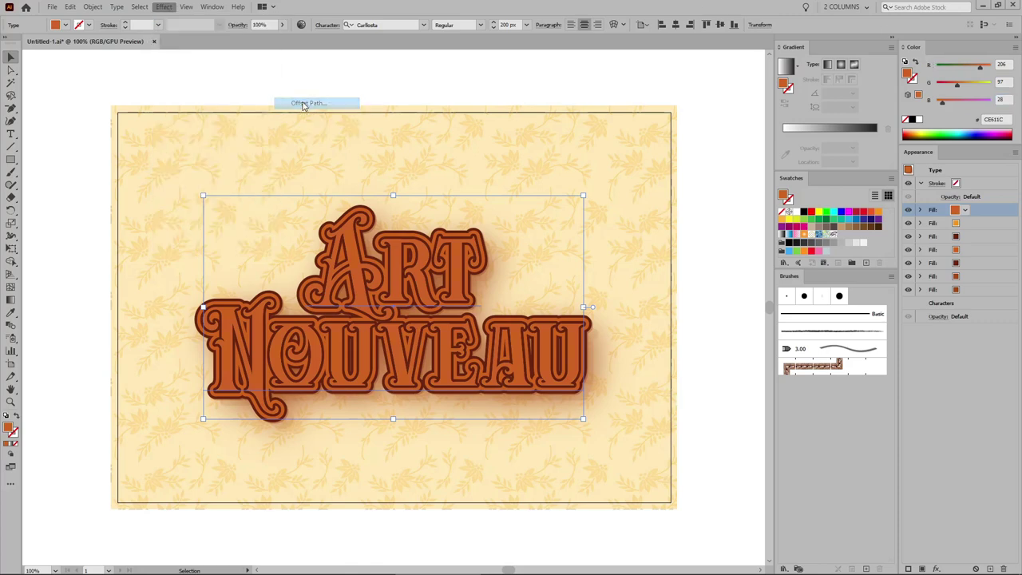
type("-6")
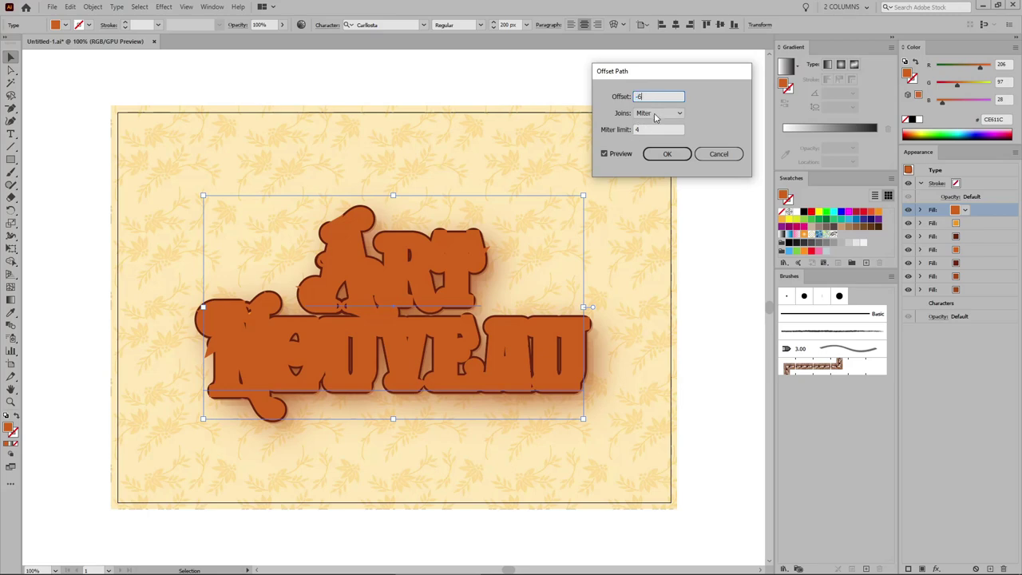
left_click(659, 113)
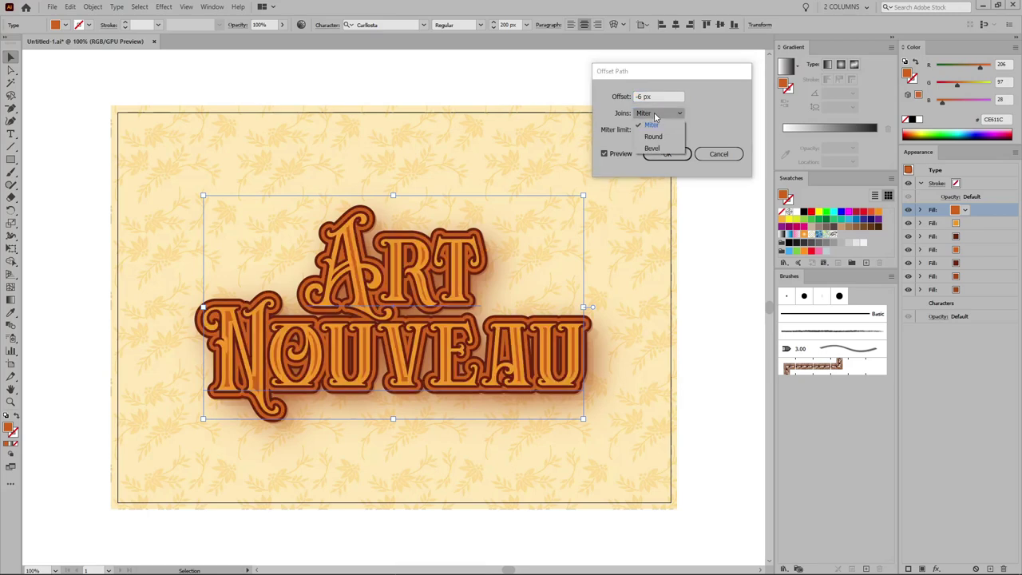
left_click(653, 136)
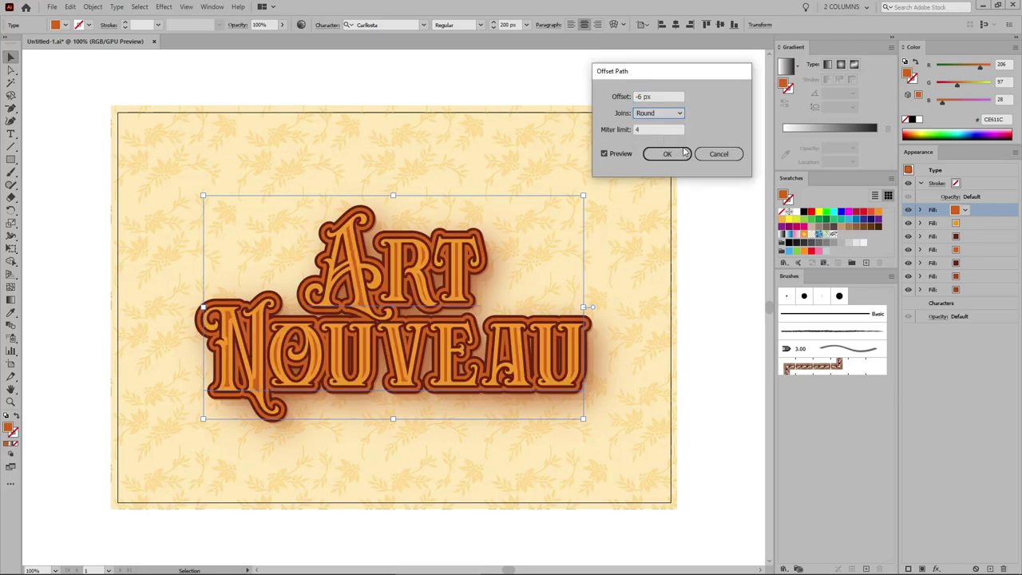
left_click(685, 153)
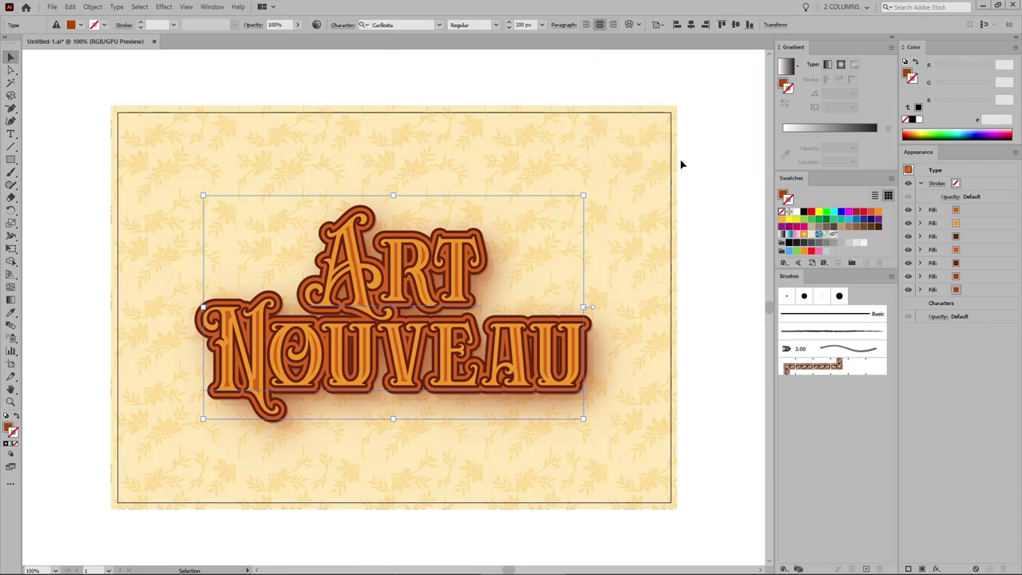
Give the text a 2 px stroke with the double-bulge variable width profile.
left_click(978, 186)
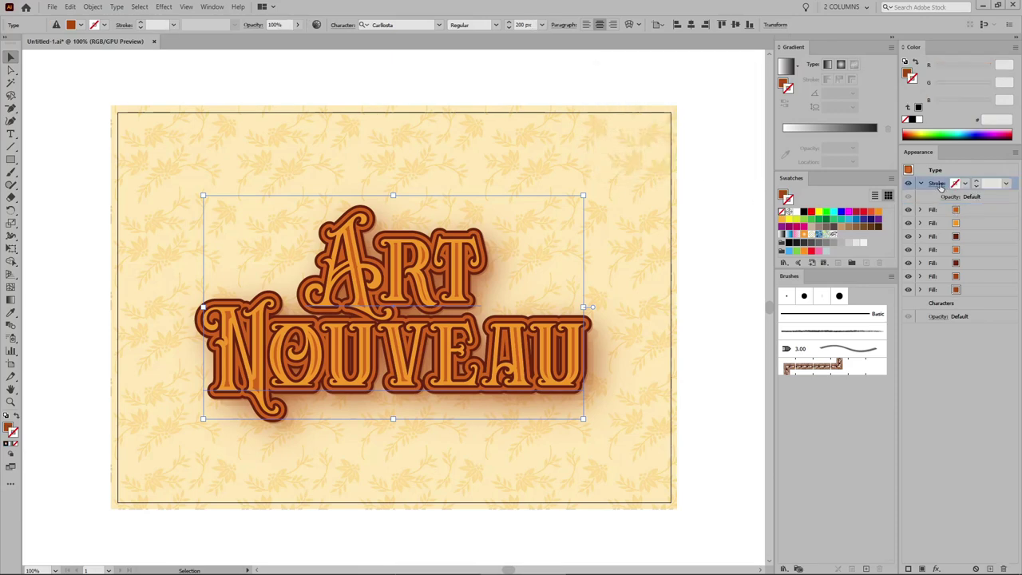
left_click(939, 185)
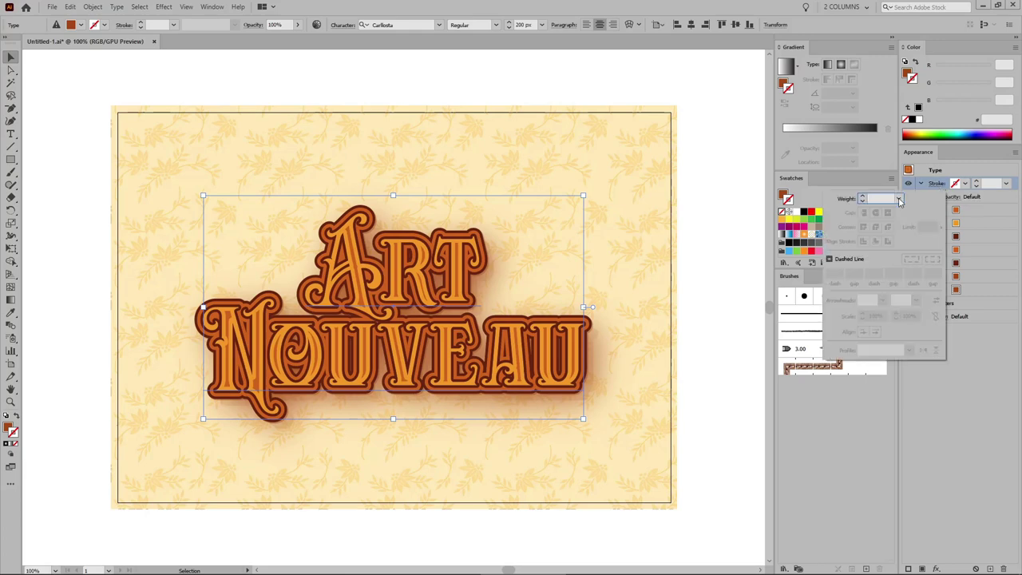
left_click(899, 201)
left_click(916, 222)
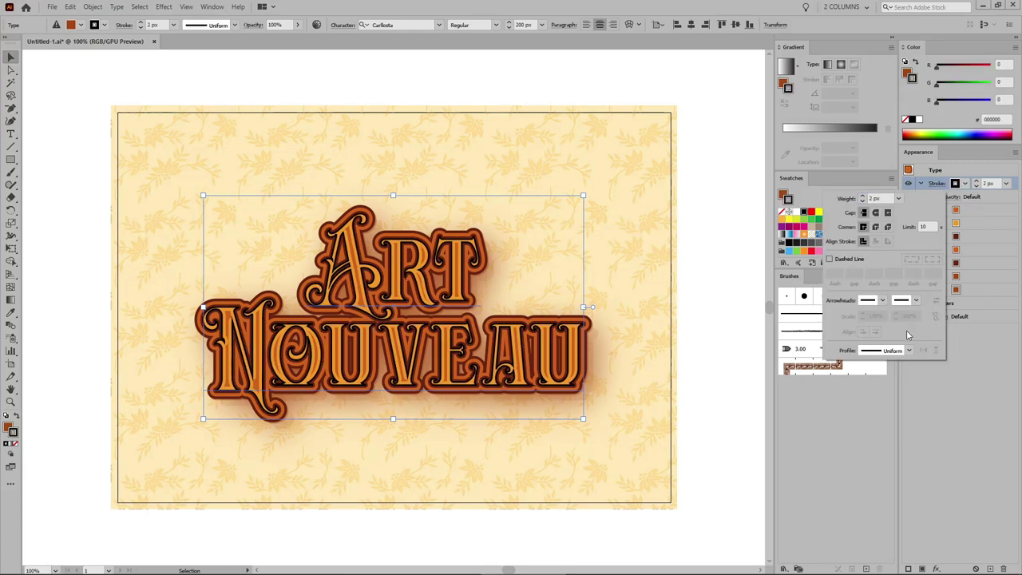
left_click(909, 351)
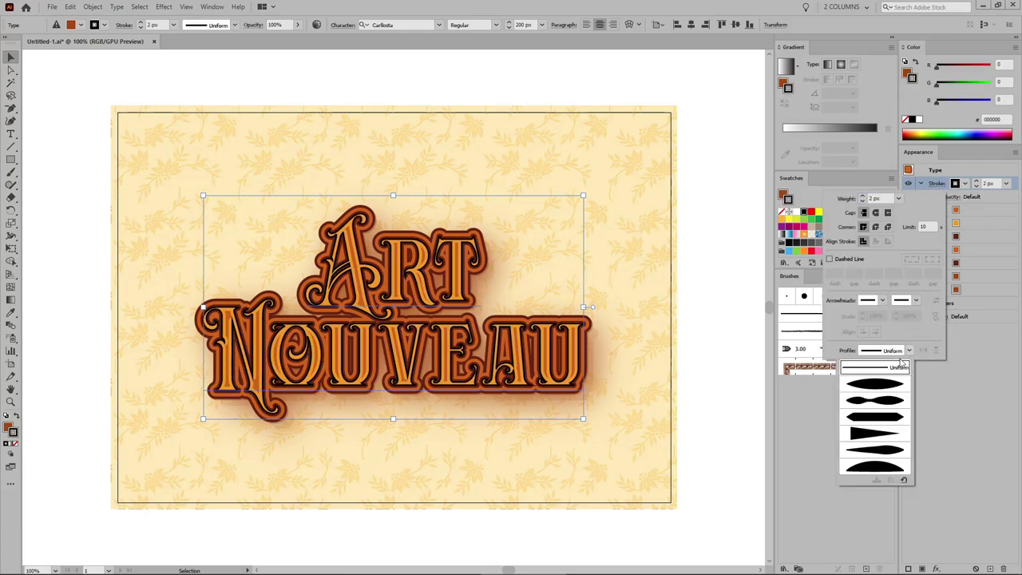
left_click(882, 402)
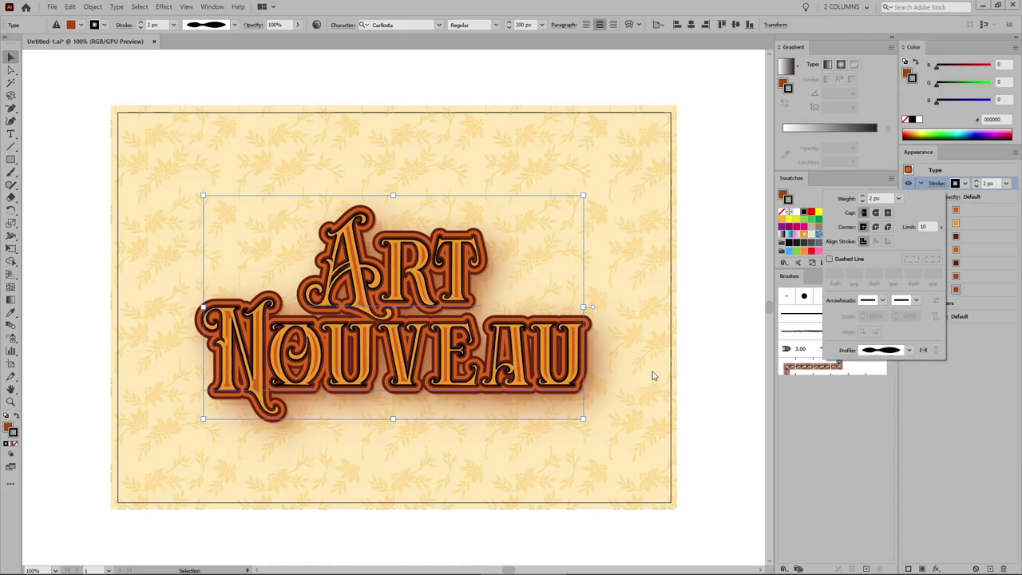
Color the text's stroke RGB 105, 37, 16.
left_click(999, 64)
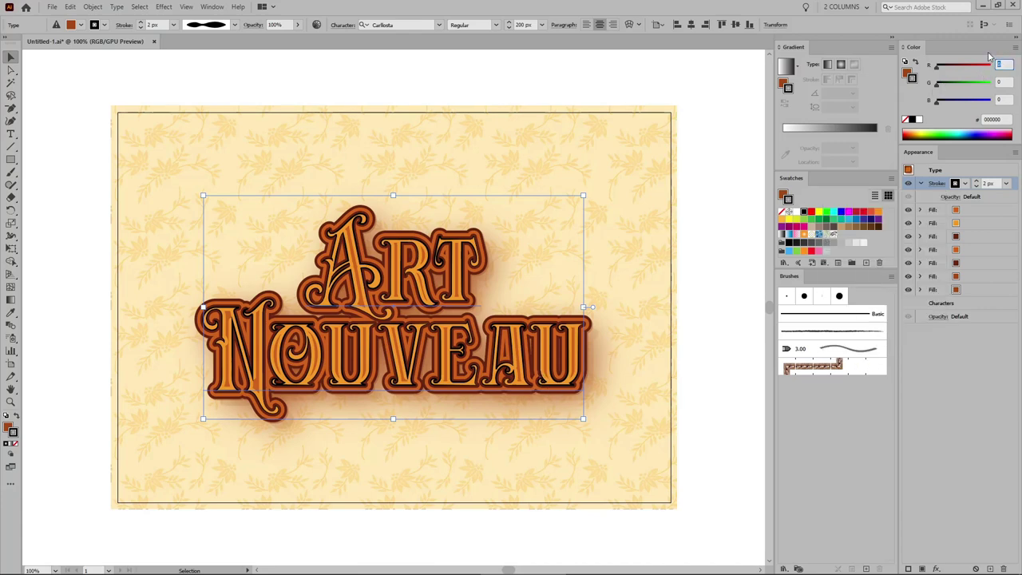
type("105")
key("Tab")
type("37")
key("Tab")
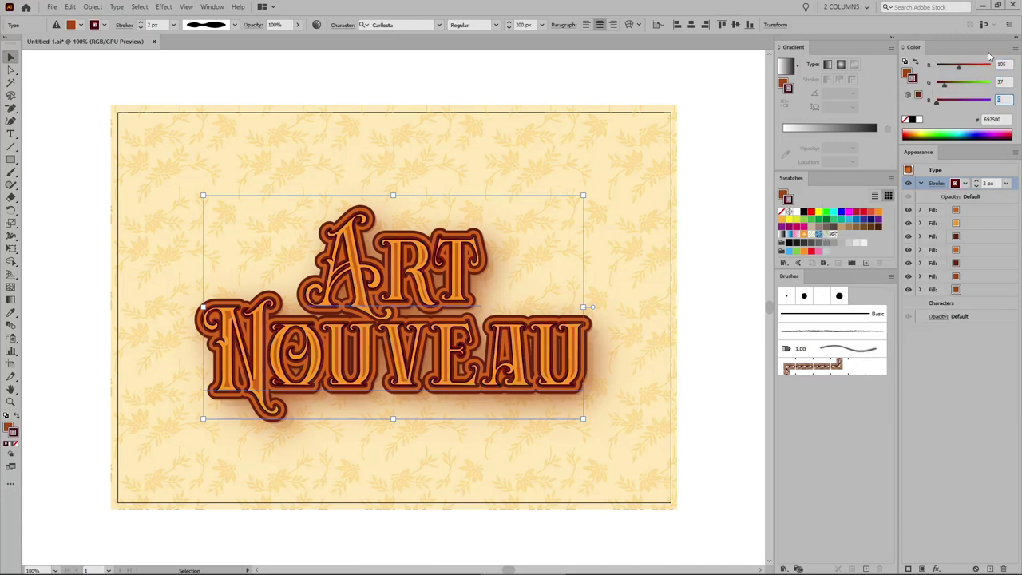
type("16")
key("Return")
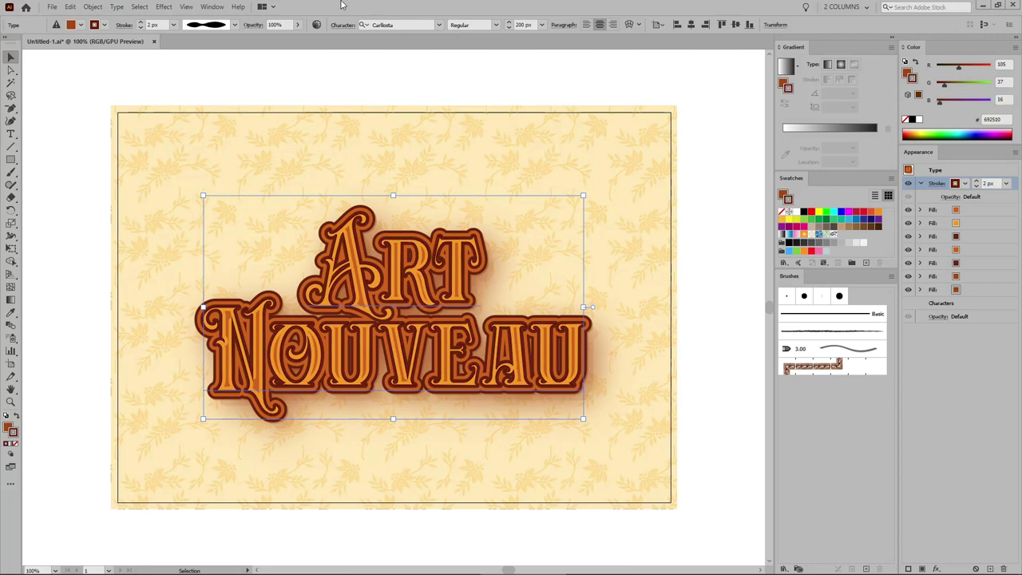
Apply an Offset Path effect of 7 px with Round joins to the text's stroke.
left_click(172, 8)
mouse_move(224, 101)
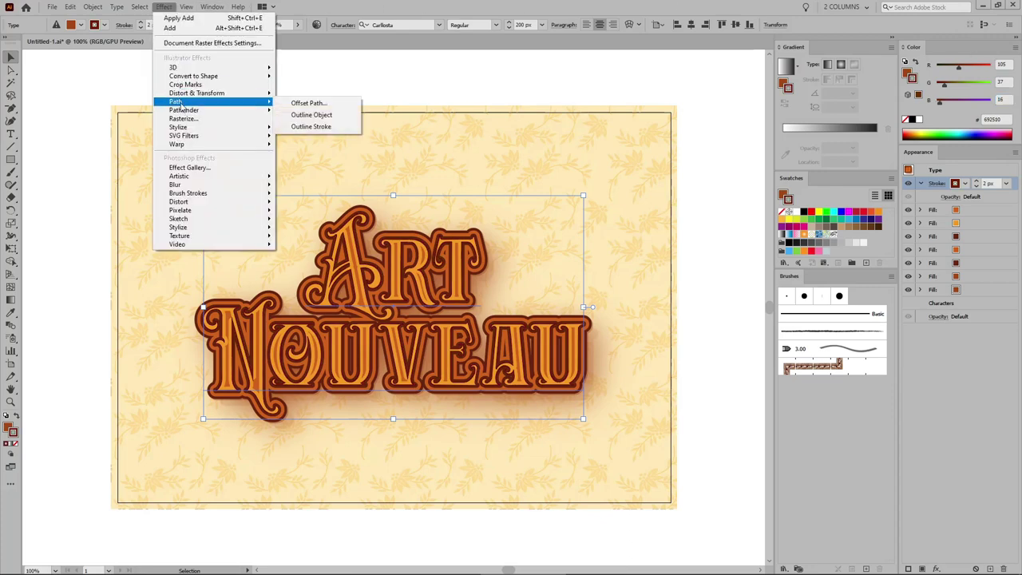
left_click(304, 101)
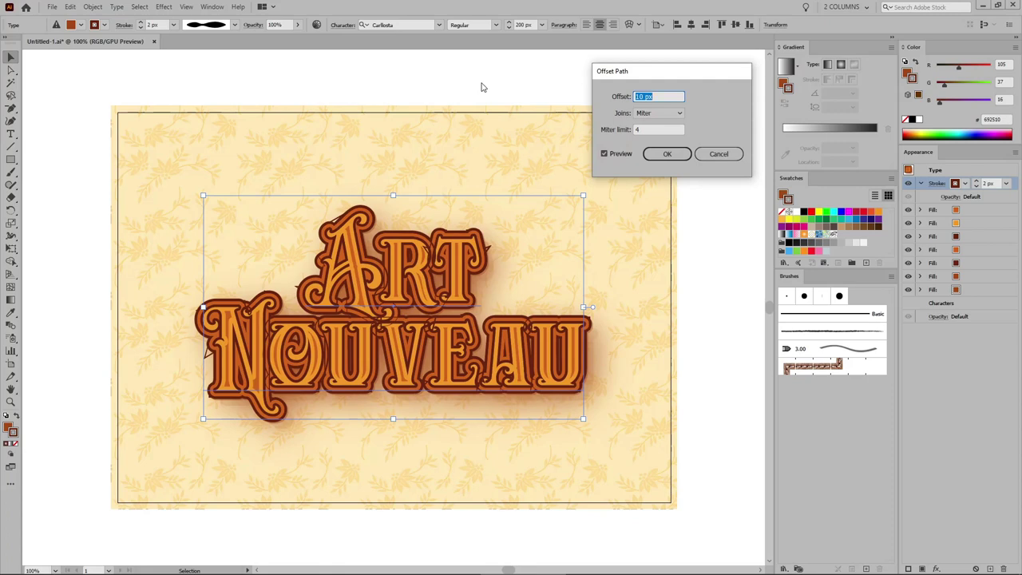
type("7")
left_click(677, 114)
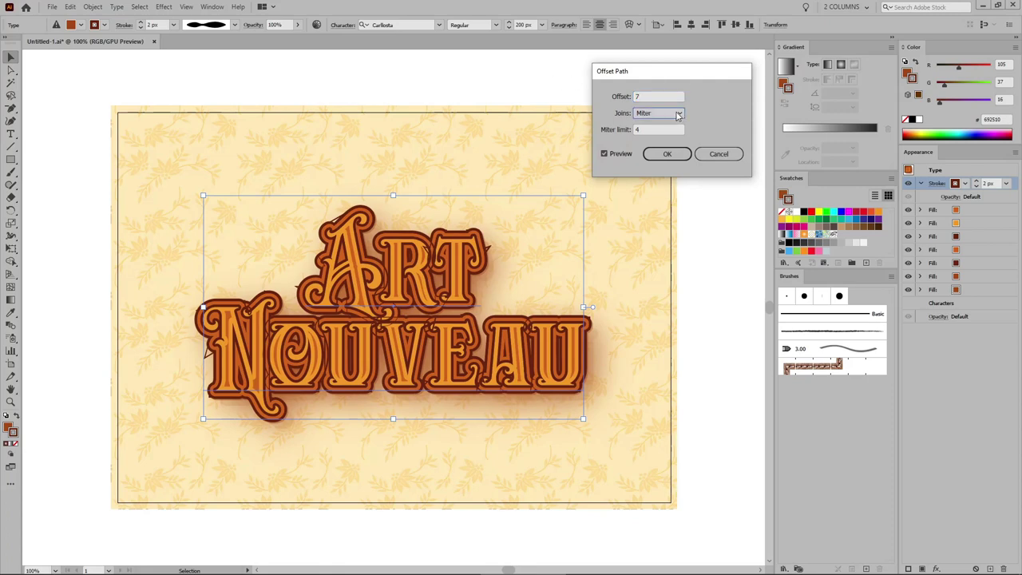
left_click(663, 136)
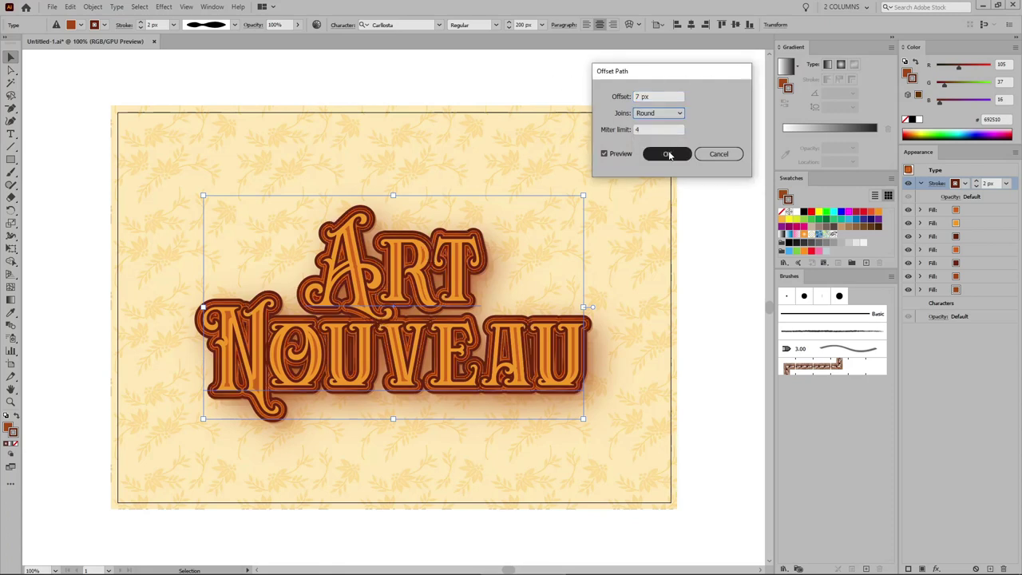
left_click(668, 155)
Apply the Pathfinder Add effect to the text's stroke.
left_click(164, 7)
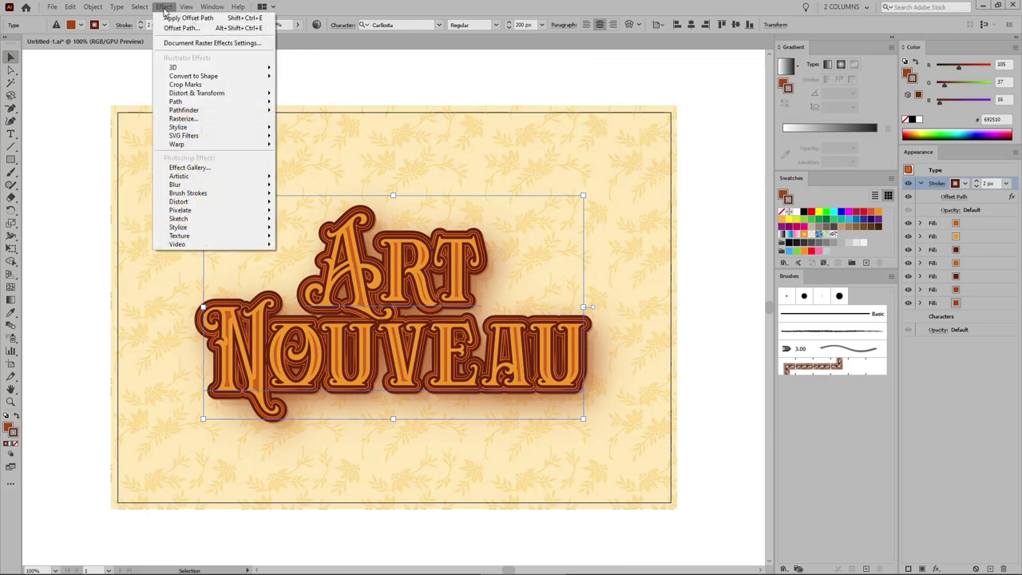
mouse_move(213, 112)
left_click(295, 111)
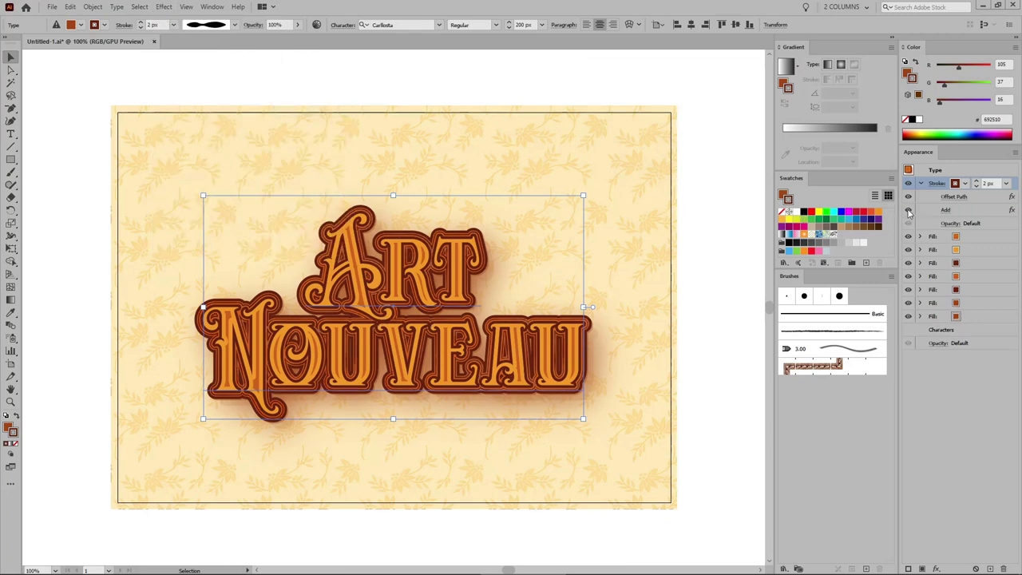
Open the Elegant Curl & Floral Brush Set brush library.
left_click(908, 211)
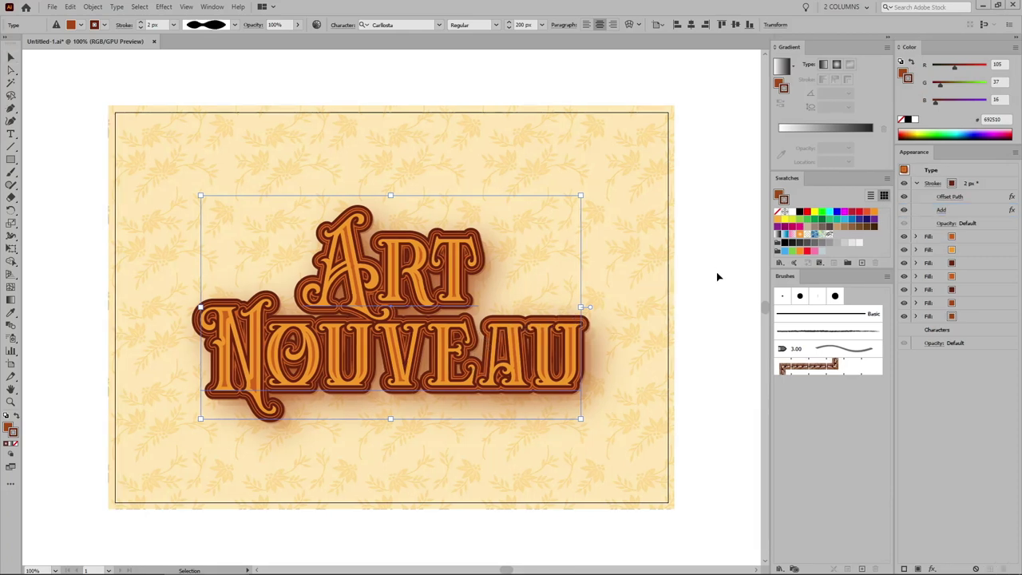
left_click(886, 277)
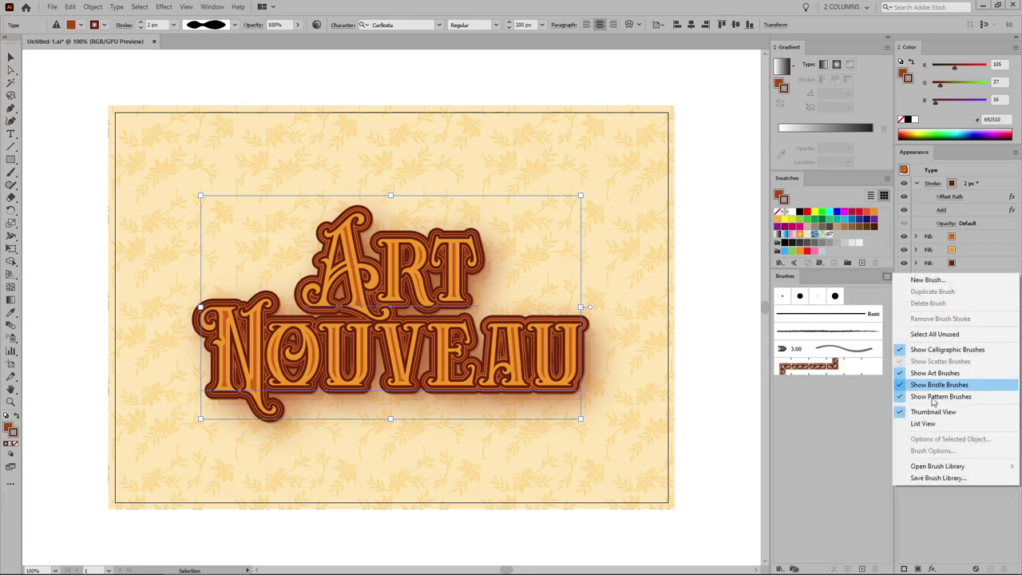
mouse_move(943, 472)
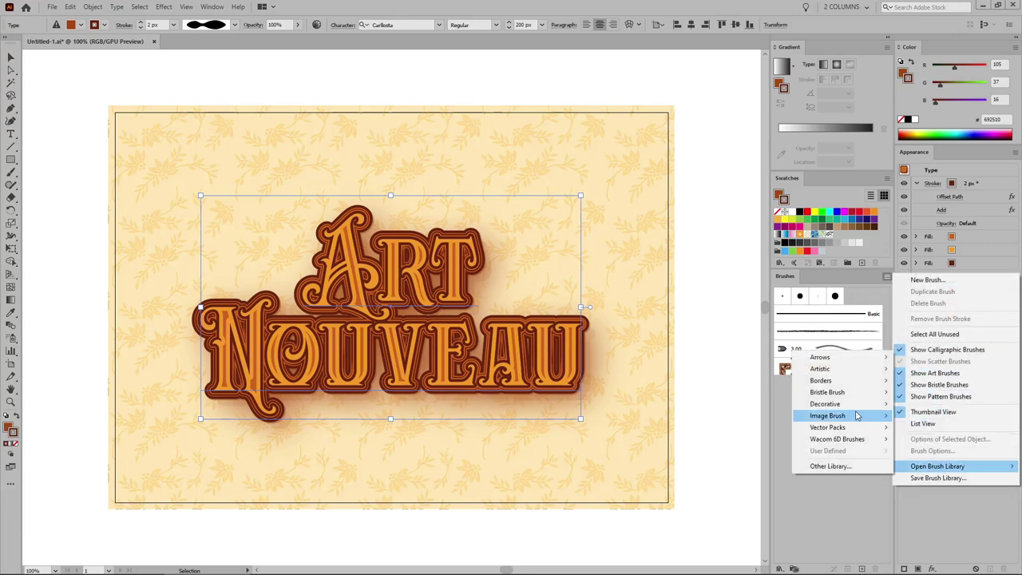
mouse_move(821, 405)
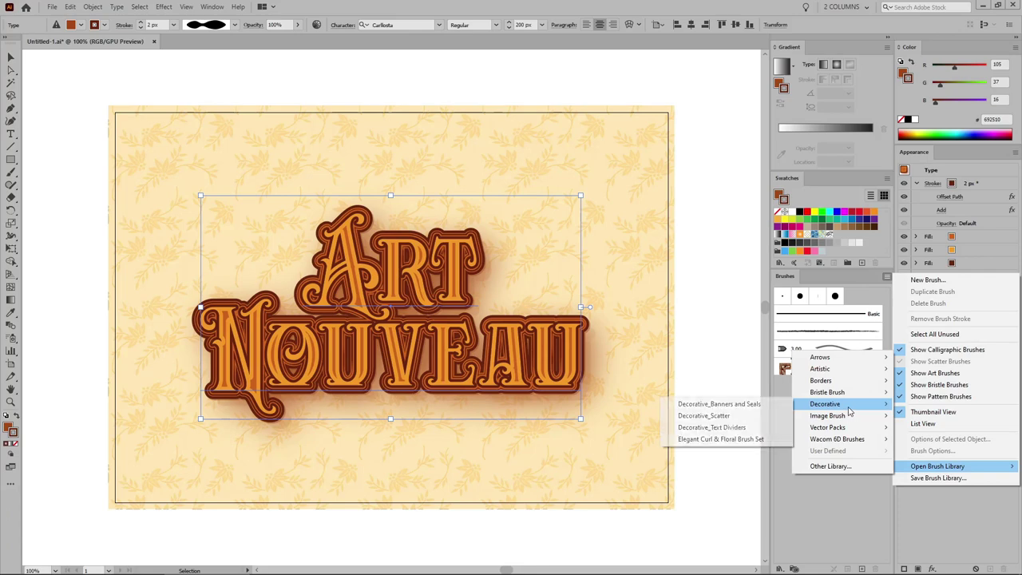
left_click(713, 441)
left_click(715, 425)
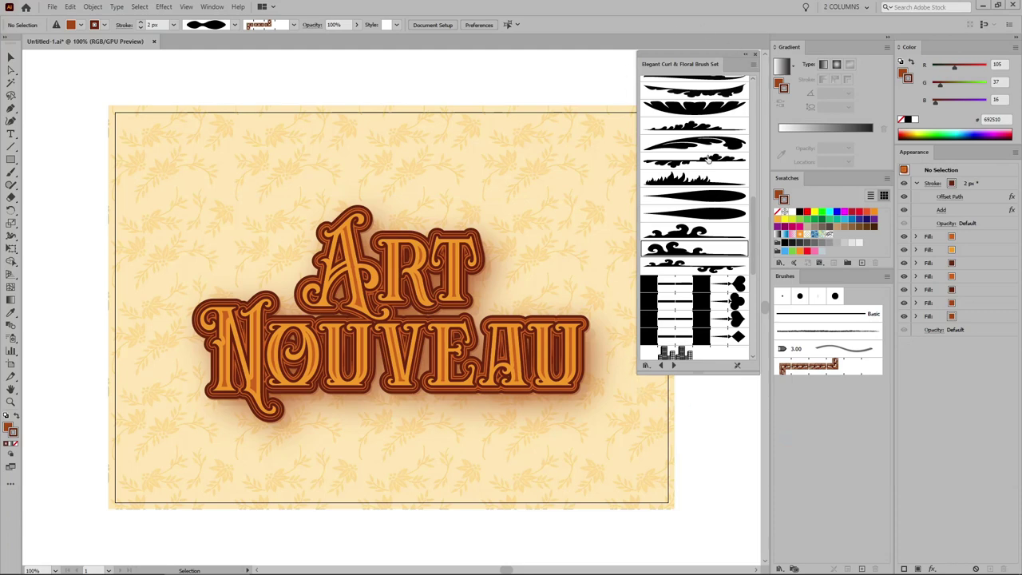
Place the Floral Brush 12 and Waves 2 brush artwork on the artboard above the text and close the brush library.
left_click(707, 147)
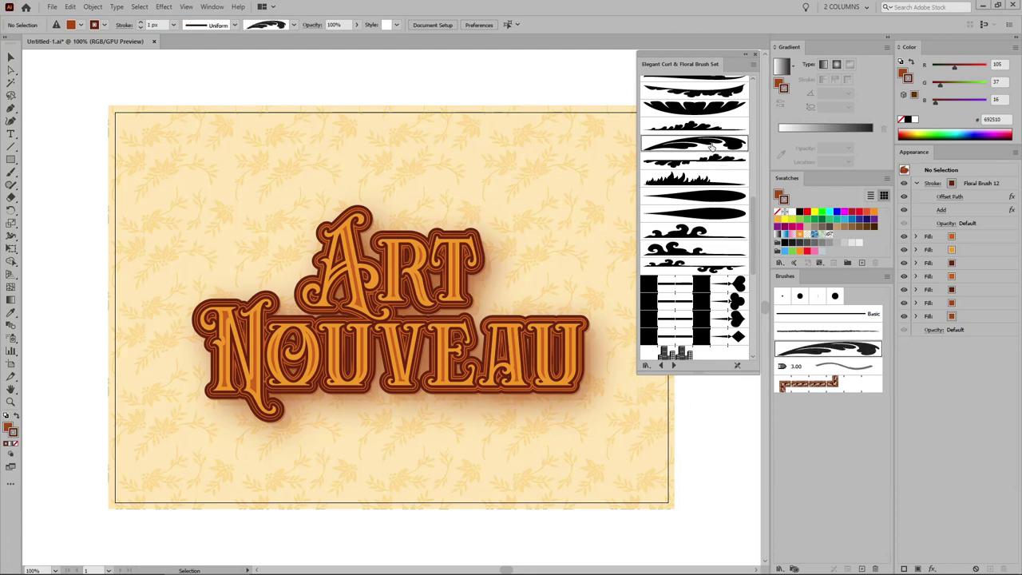
left_click_drag(597, 184, 490, 171)
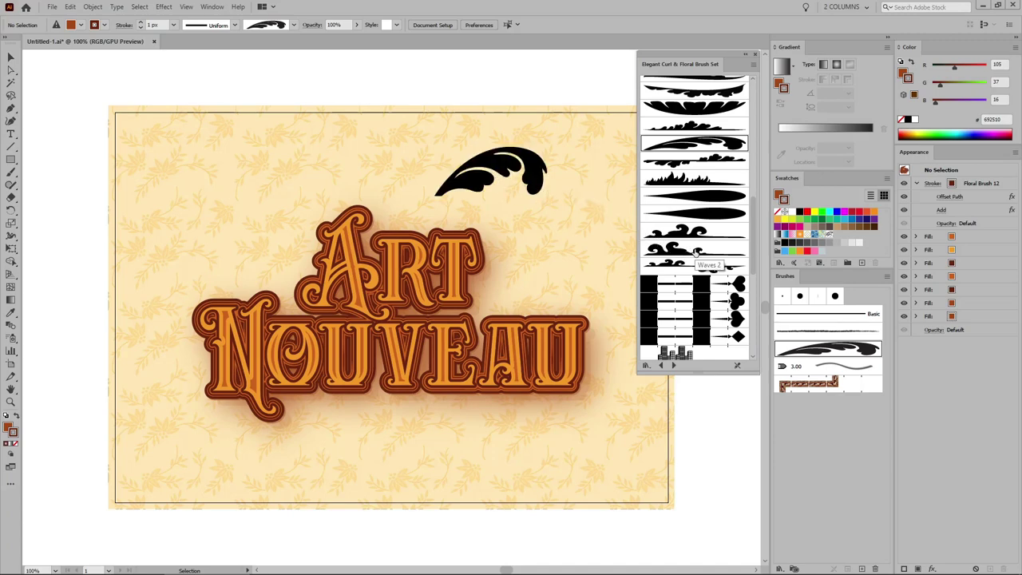
mouse_move(689, 253)
left_mouse_down()
mouse_move(677, 262)
mouse_move(325, 173)
left_mouse_up()
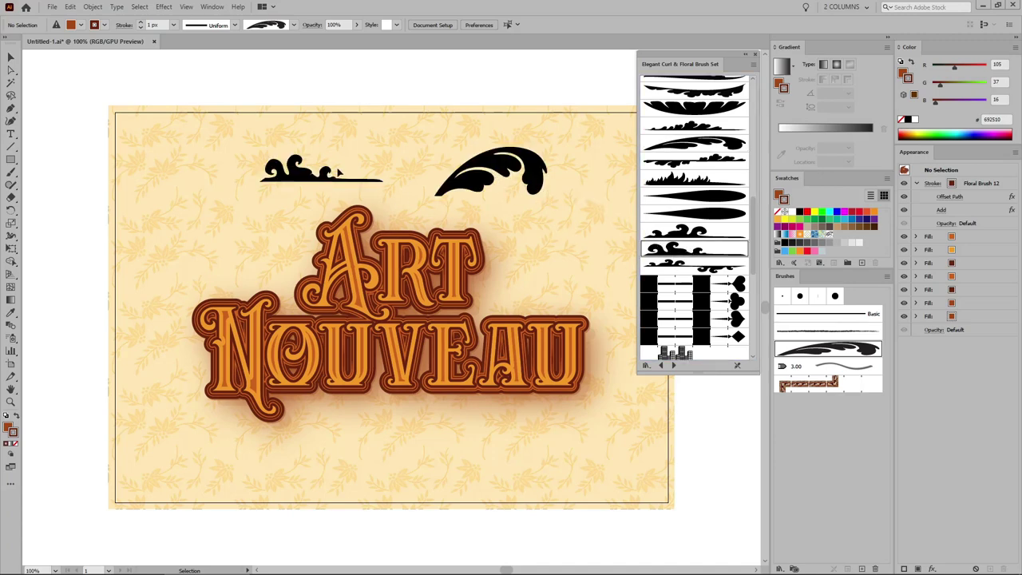
left_click(752, 64)
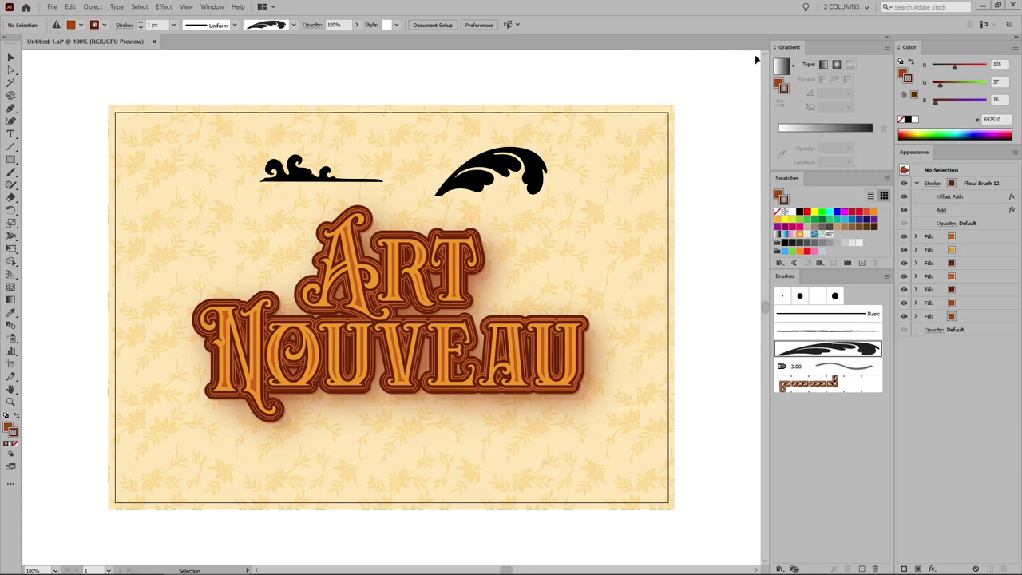
Ungroup both the leaf ornament and the wave ornament above the text.
left_click(548, 166)
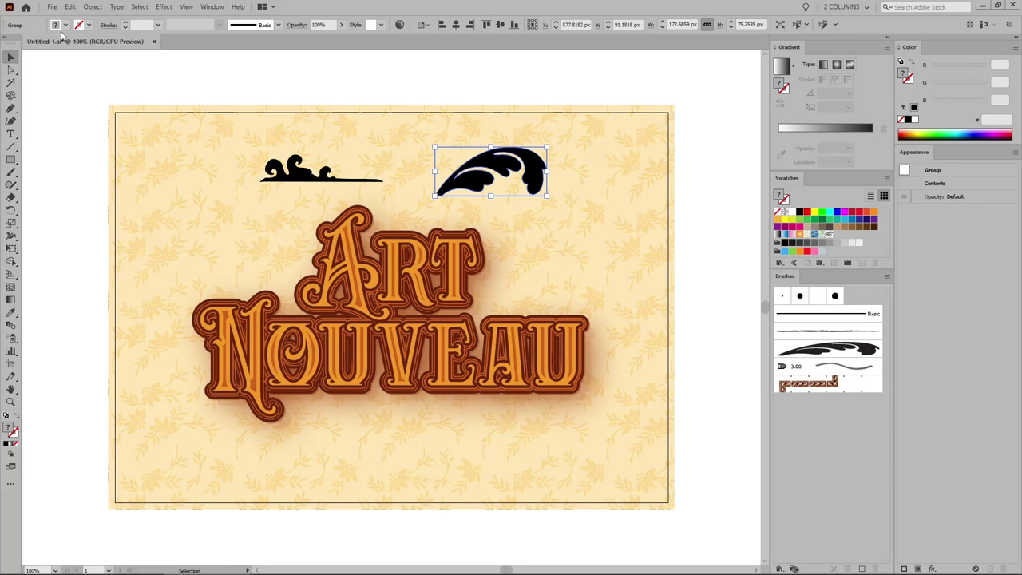
right_click(536, 175)
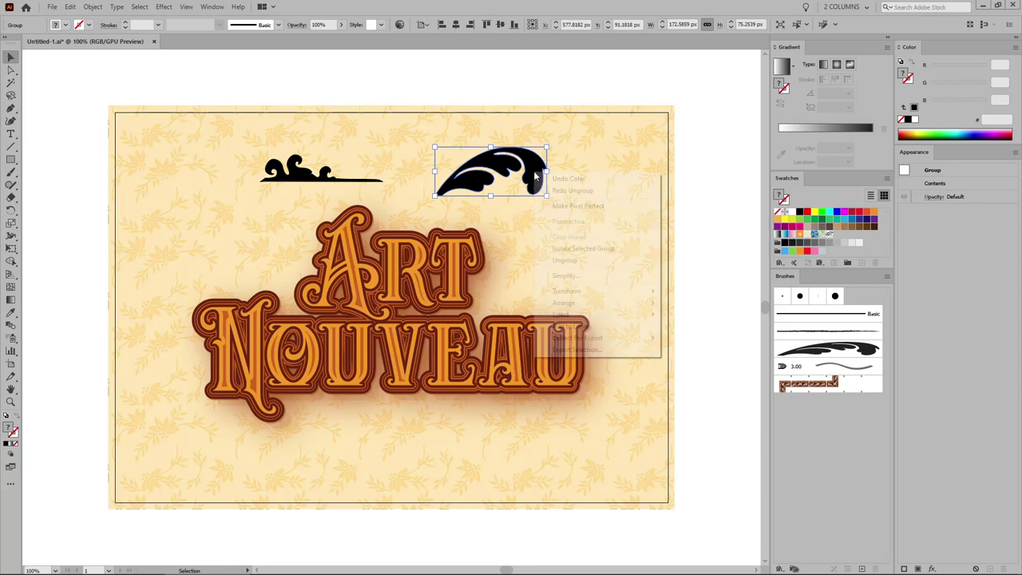
left_click(564, 260)
left_click(314, 182)
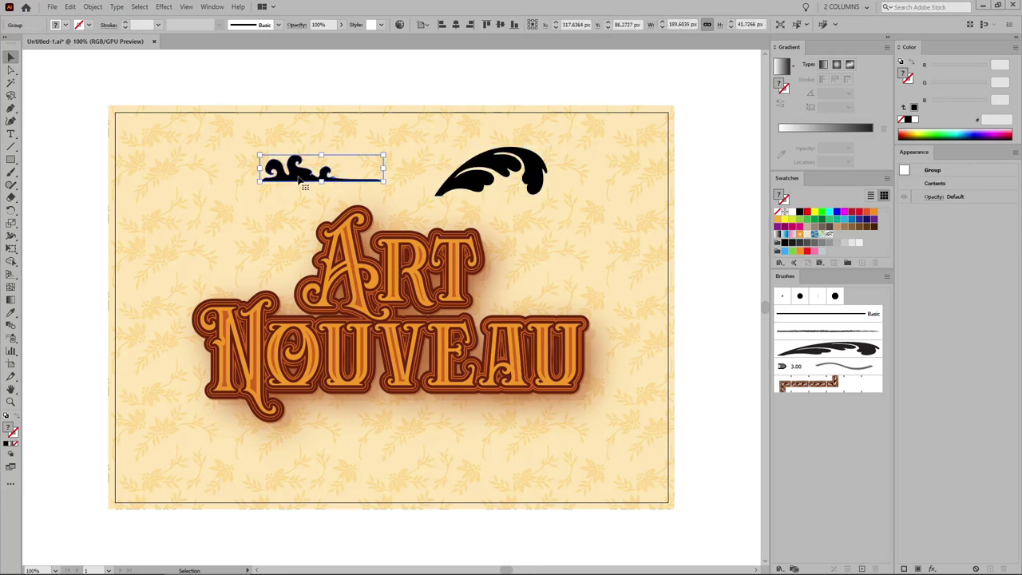
right_click(299, 177)
left_click(325, 265)
left_click(712, 198)
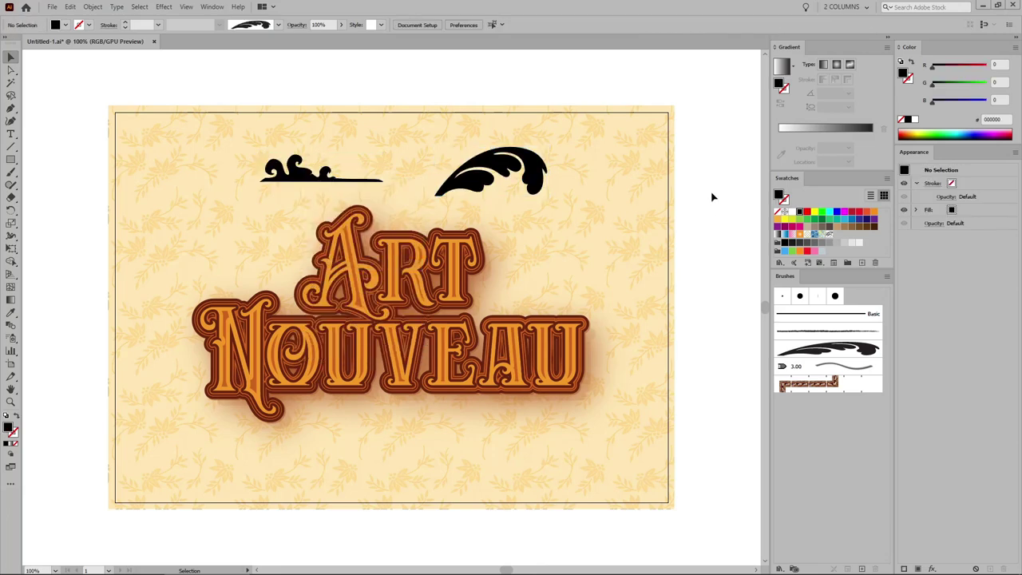
Fill both the leaf and wave ornaments with RGB 105, 37, 16.
left_click(491, 172)
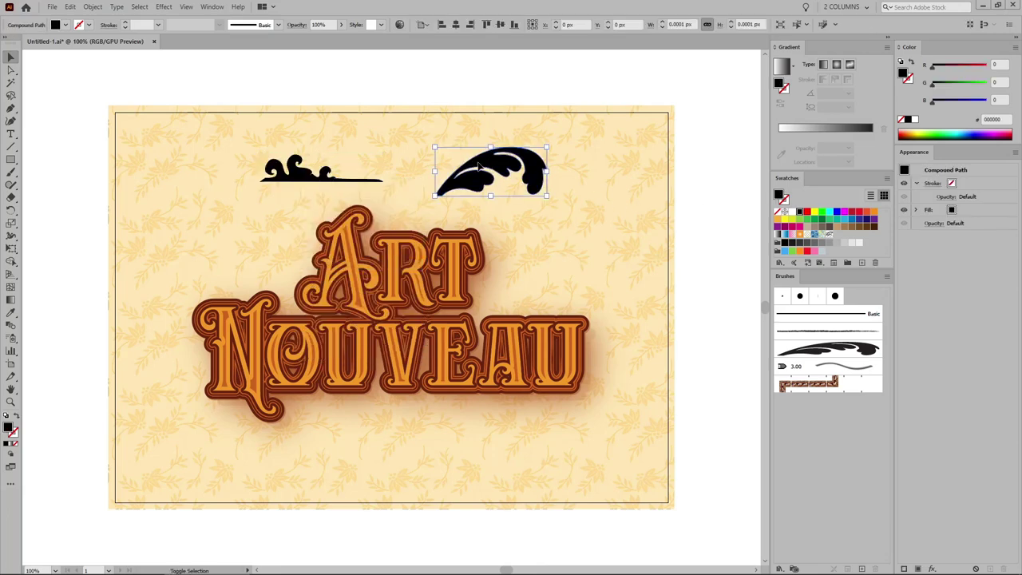
left_click(319, 180, "shift")
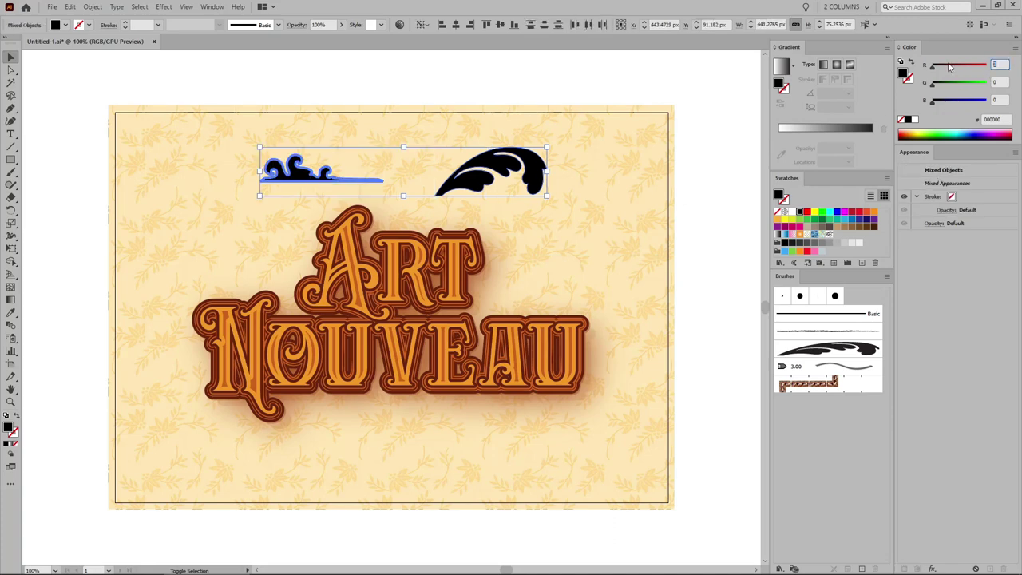
type("5")
key("Tab")
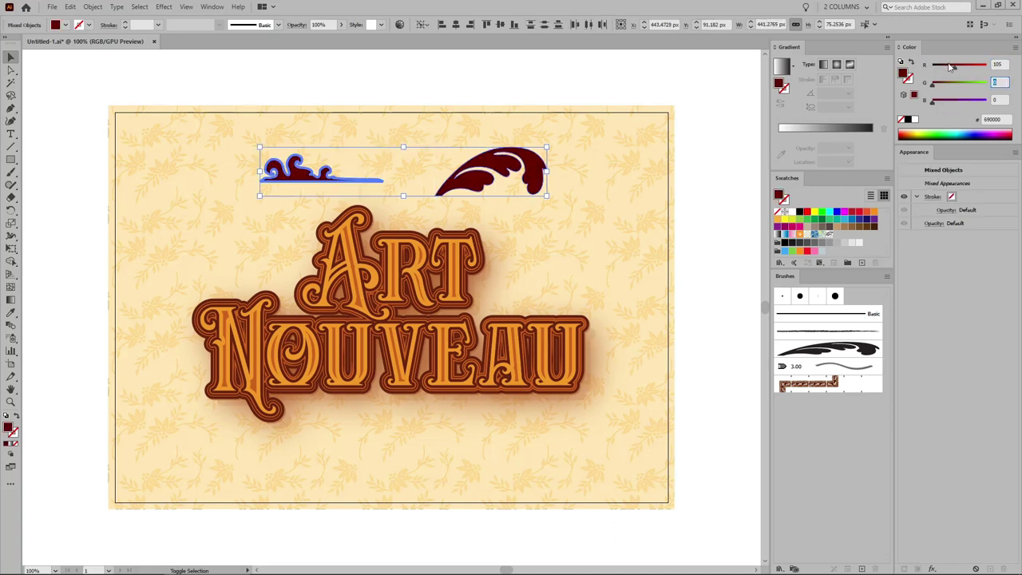
type("37")
key("Tab")
type("16")
key("Return")
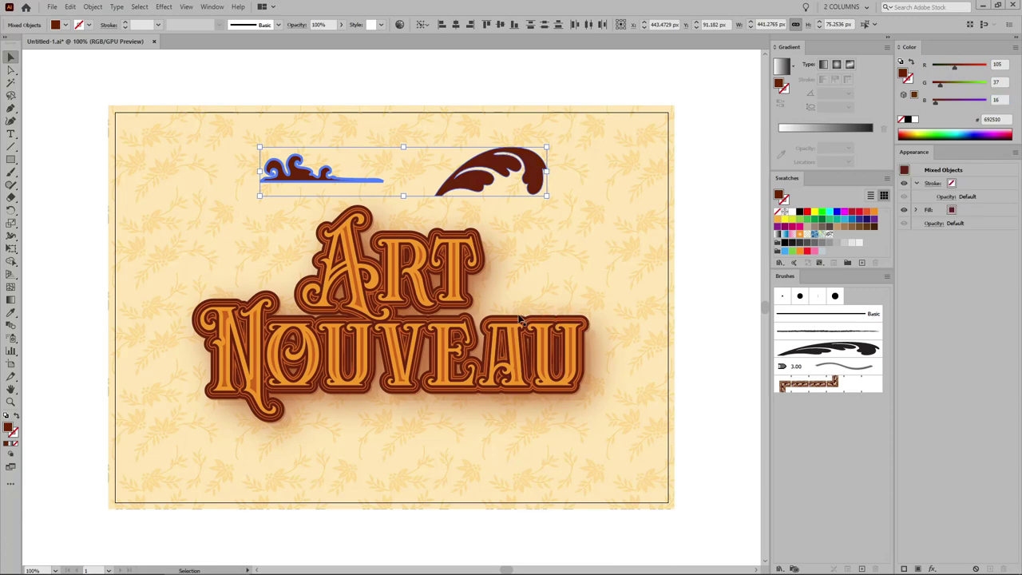
left_click(705, 212)
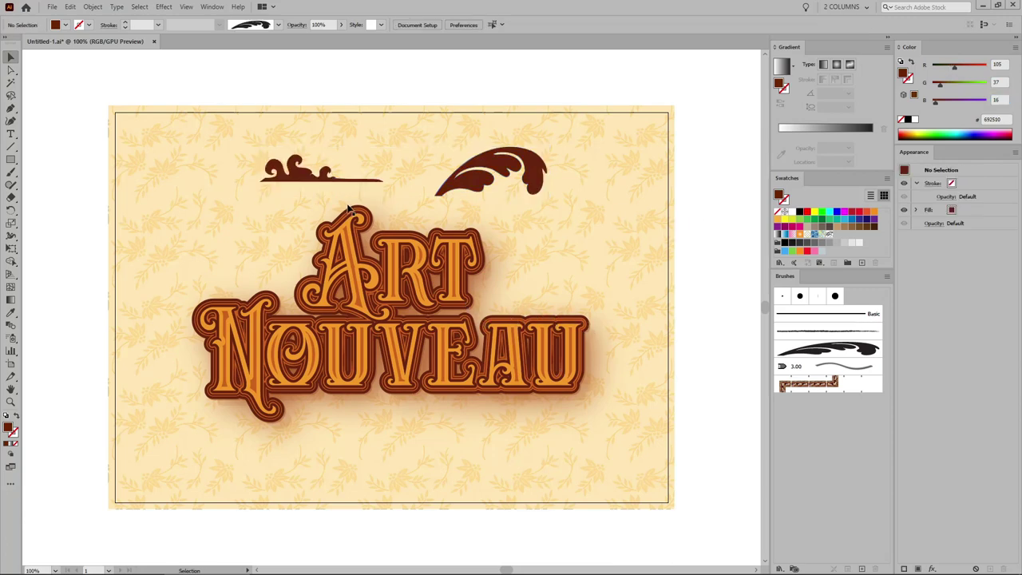
Place the wave ornament on the upper edge of the final letters AU and scale it to about 154 px wide.
left_click_drag(324, 181, 528, 314)
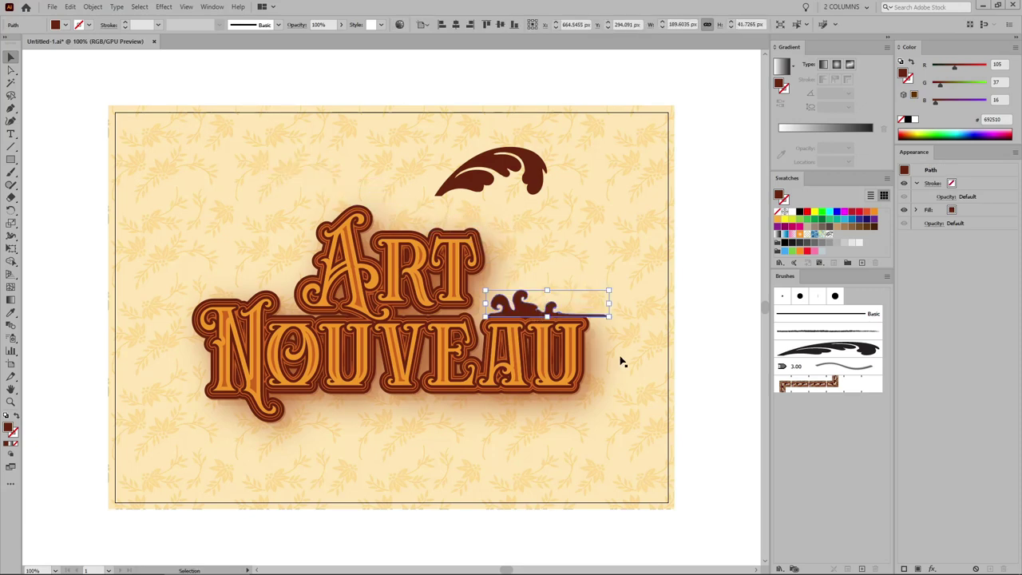
key("z")
left_click_drag(480, 272, 627, 356)
key("v")
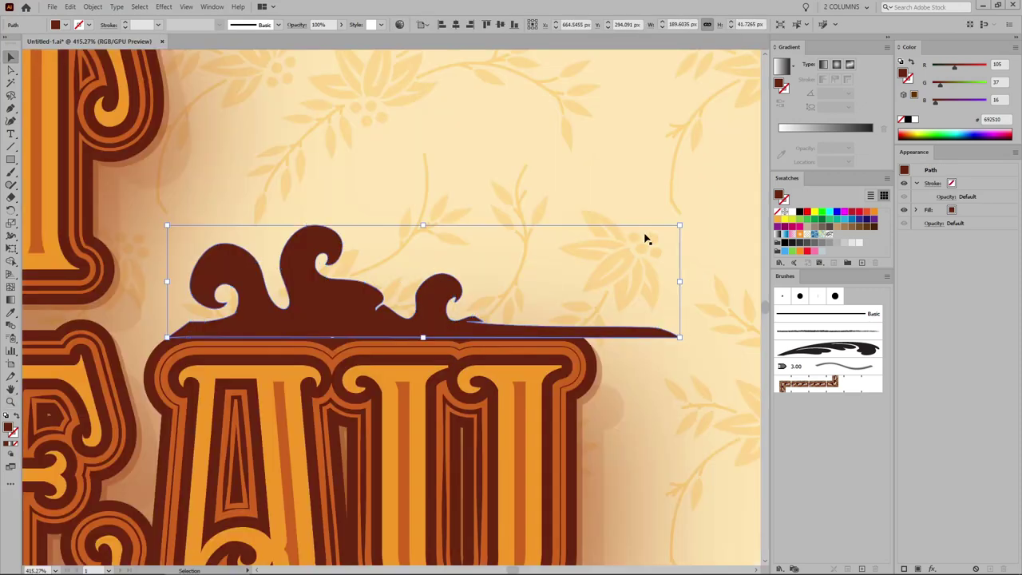
left_click_drag(679, 225, 584, 241)
Reshape the wave ornament's lower edge by its anchor point so it covers the small gap between A and U.
key("z")
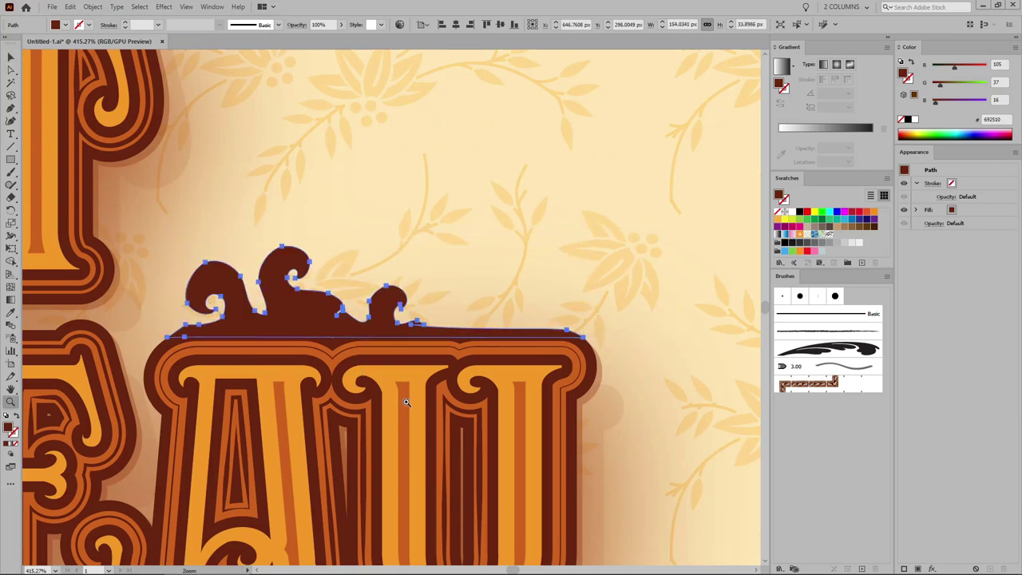
left_click_drag(151, 319, 239, 276)
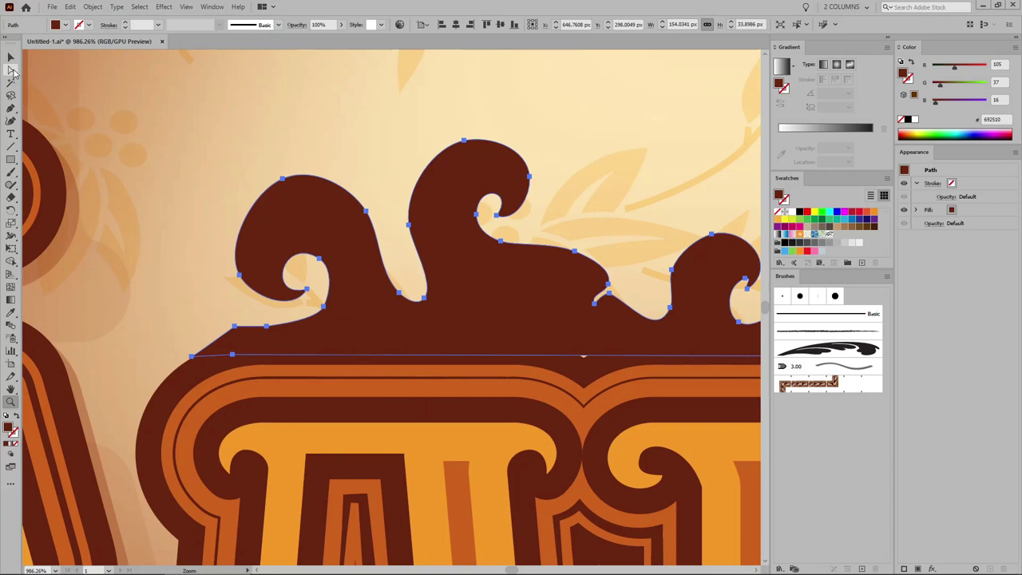
left_click(12, 72)
left_click_drag(233, 357, 583, 360)
left_click(626, 149)
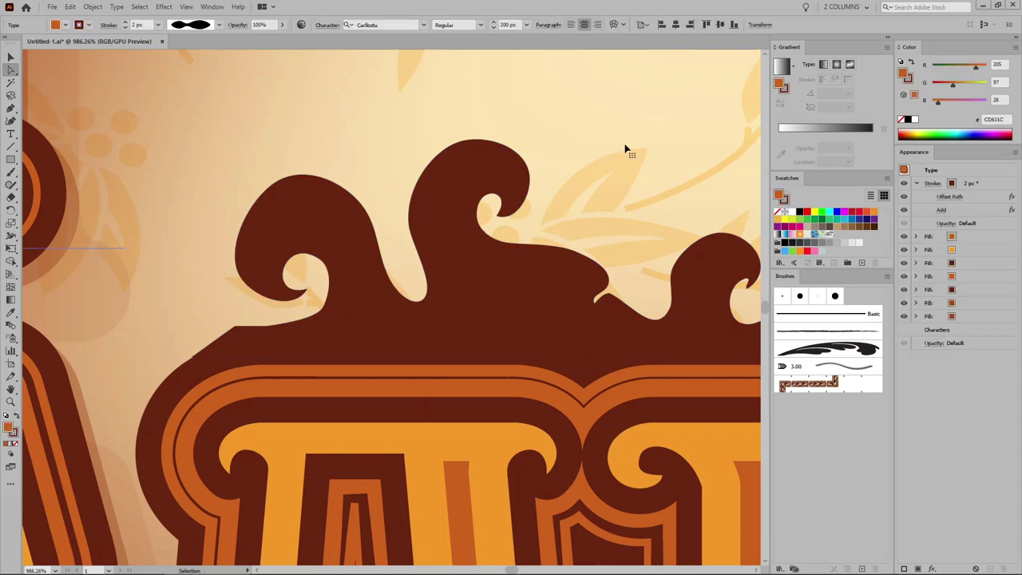
key("v")
key("ctrl+1")
key("ctrl+shift+a")
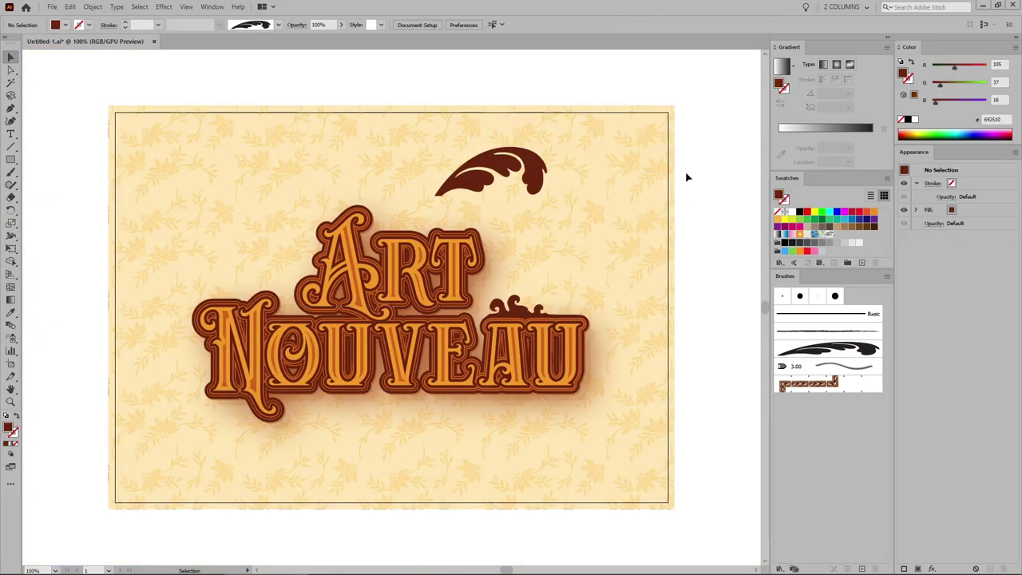
Shrink and rotate the leaf ornament and position it against the upper left side of the A in Art.
left_click(542, 172)
left_click_drag(548, 136, 338, 210)
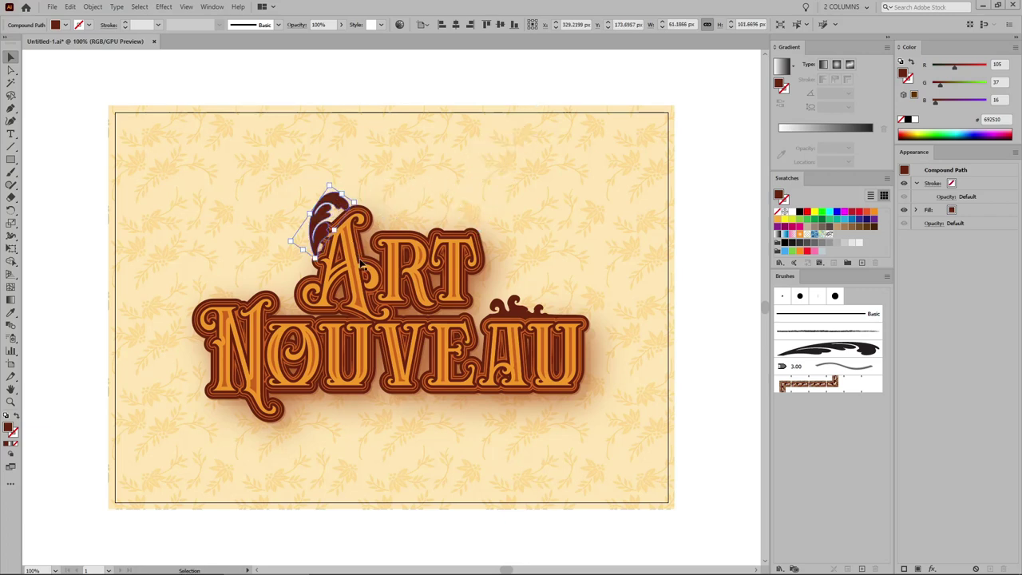
key("ctrl+space")
left_click_drag(361, 268, 267, 182)
left_click_drag(340, 307, 350, 374)
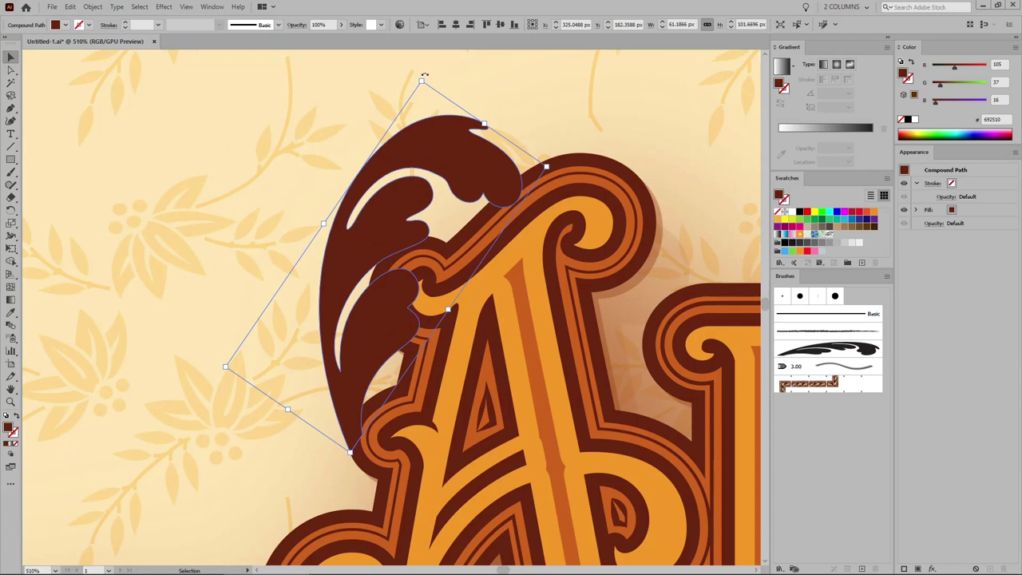
Turn the leaf more upright, scale it to about 41 by 88 px and join its tip to the left outline of the A.
left_click_drag(424, 75, 355, 79)
left_click_drag(374, 343, 317, 360)
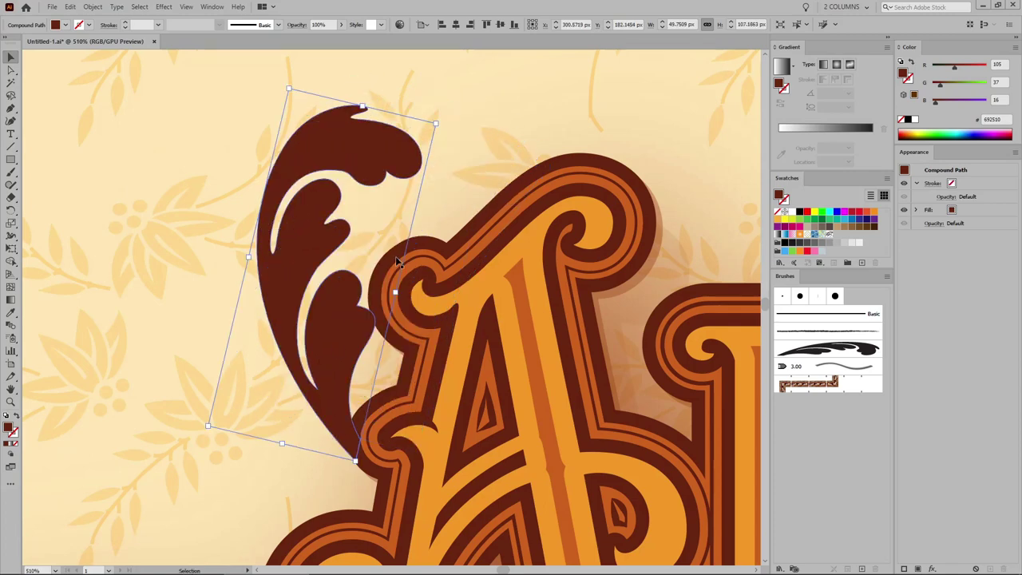
left_click_drag(289, 89, 299, 156)
left_click_drag(329, 354, 335, 362)
left_click(183, 271)
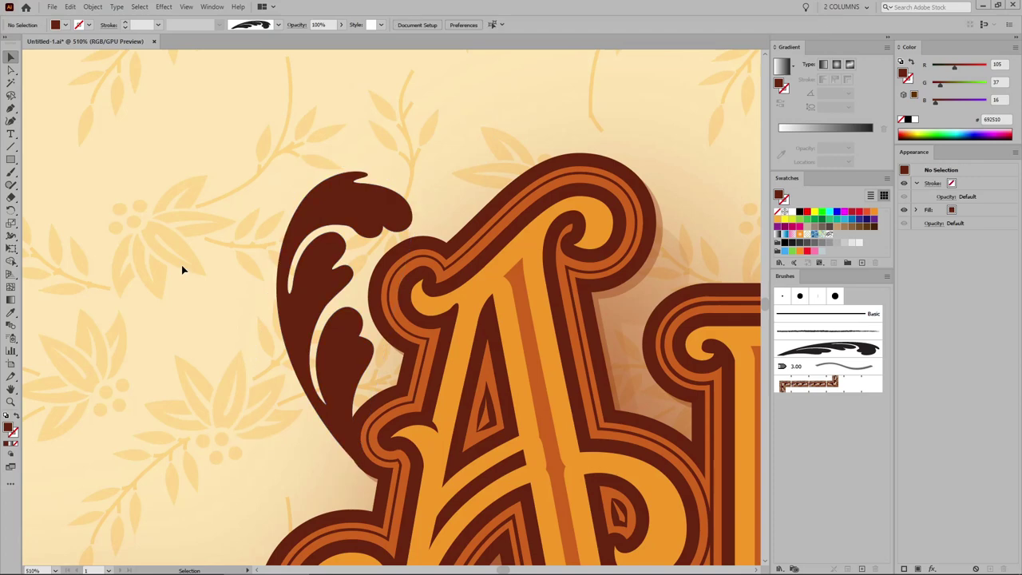
key("ctrl+1")
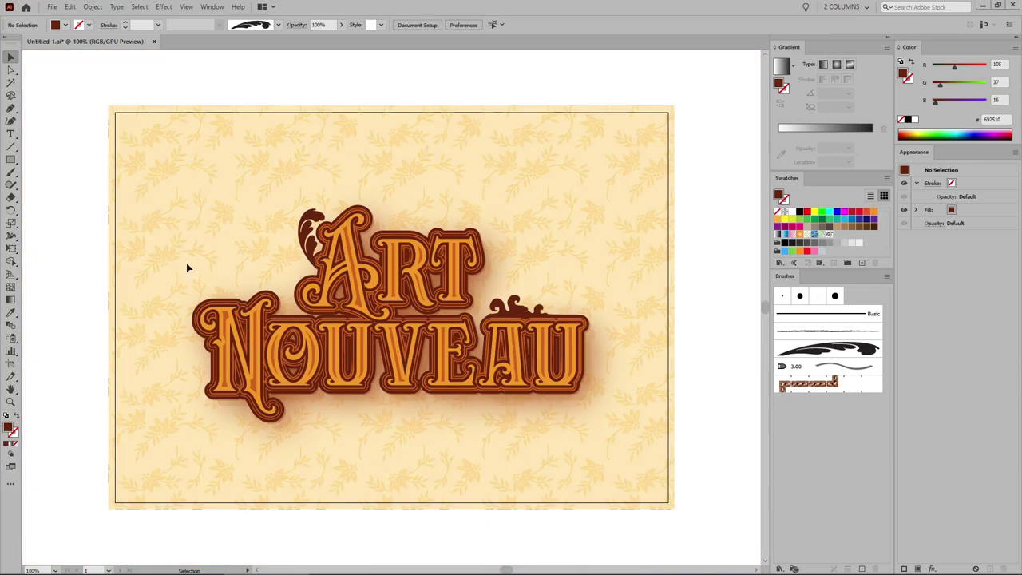
Duplicate the leaf ornament beside the lower right of the final U and select the copy.
left_click_drag(310, 236, 595, 366)
left_click(675, 397)
key("z")
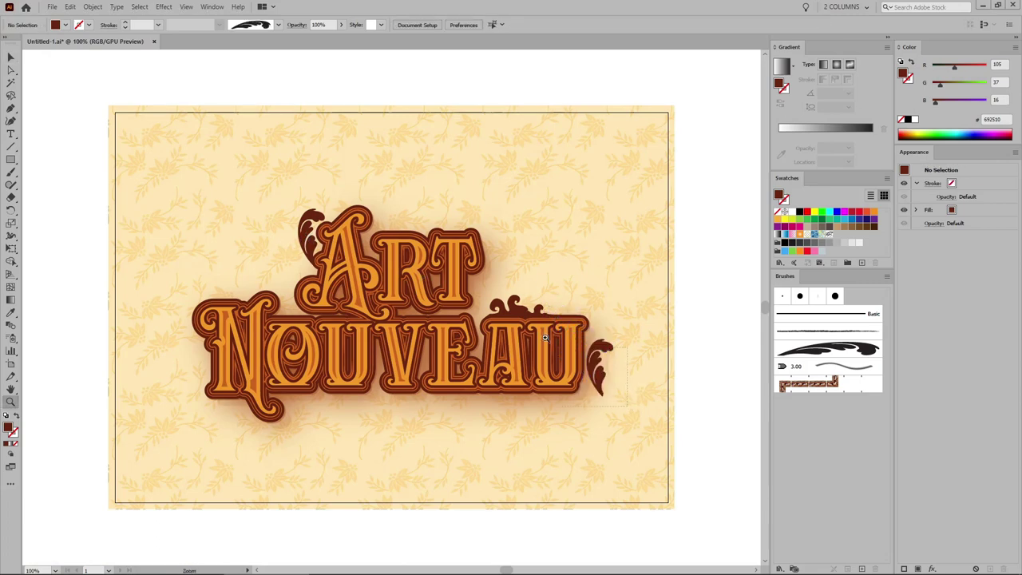
left_click(514, 309)
key("v")
left_click(539, 270)
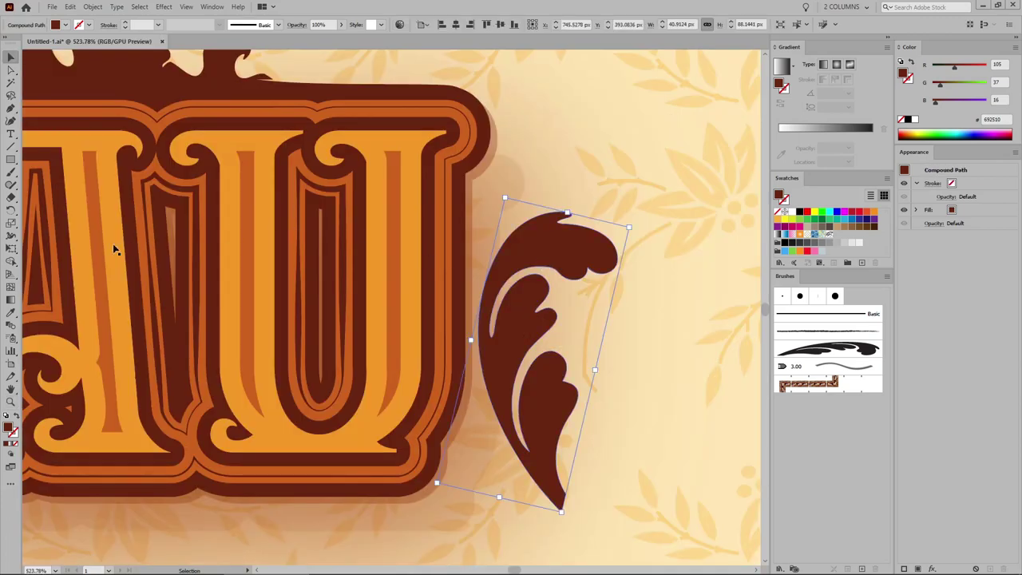
Reflect the leaf copy horizontally, rotate it clockwise and attach its tip to the lower right corner of the final U.
left_click_drag(11, 209, 58, 222)
left_click_drag(607, 346, 511, 345)
key("v")
left_click_drag(560, 436, 453, 415)
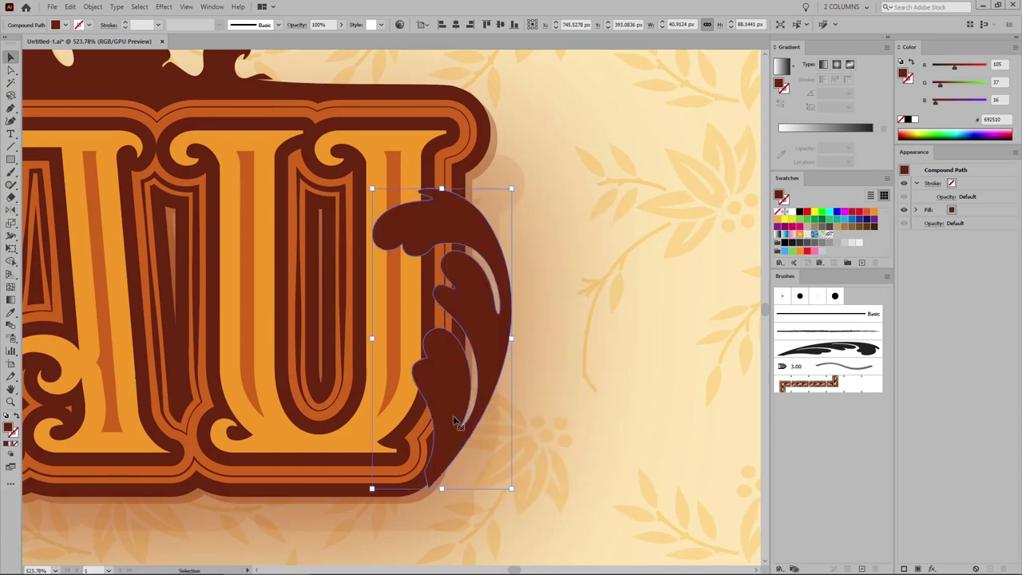
left_click_drag(516, 185, 573, 256)
left_click_drag(384, 442, 448, 468)
left_click(717, 337)
key("ctrl+1")
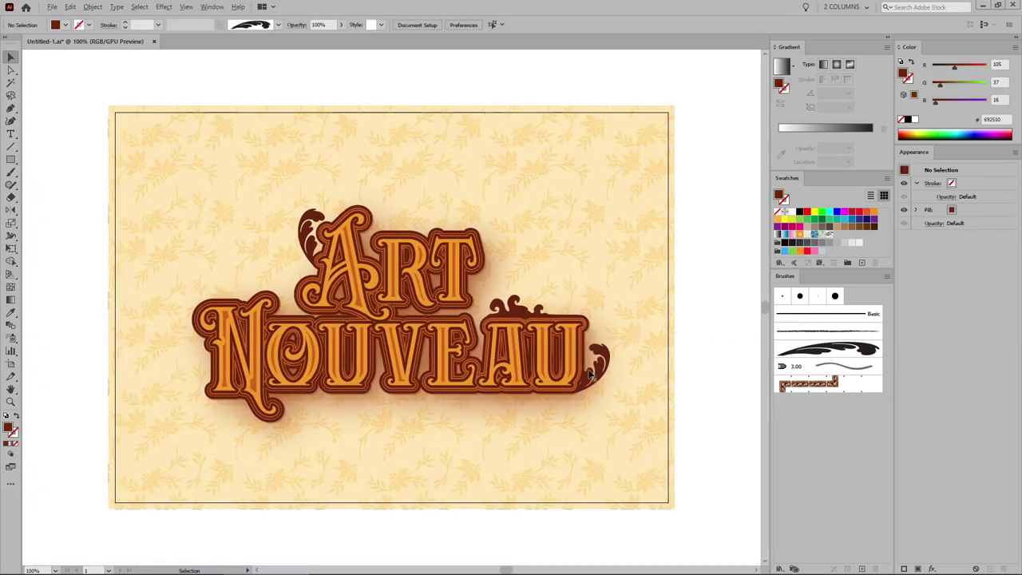
Duplicate the leaf ornament to the lower left of the N in Nouveau, rotate it and fit it beneath the letter's foot.
left_click_drag(598, 369, 222, 414)
key("z")
left_click_drag(273, 456, 168, 361)
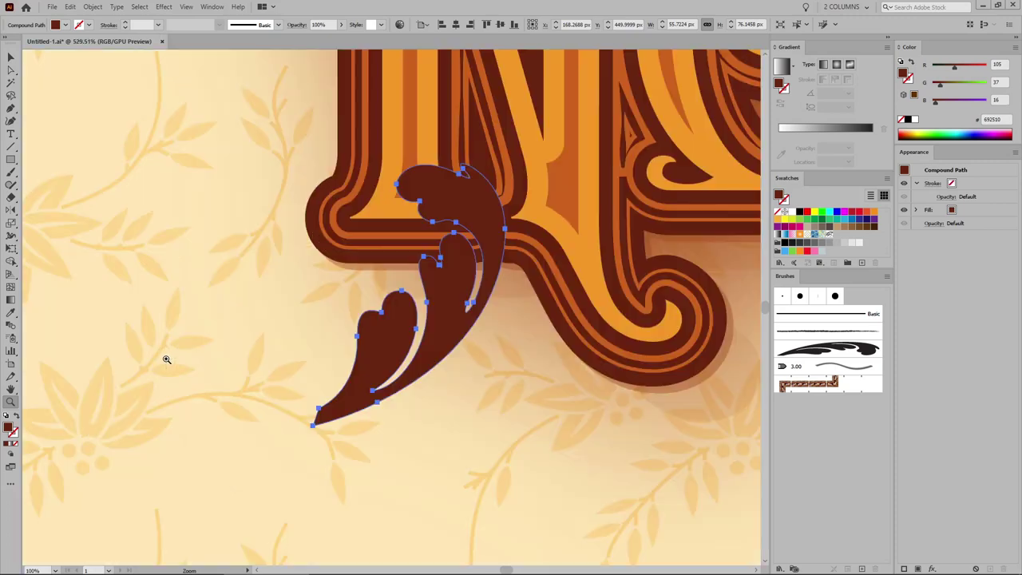
key("v")
left_click_drag(483, 153, 210, 246)
left_click_drag(268, 224, 351, 257)
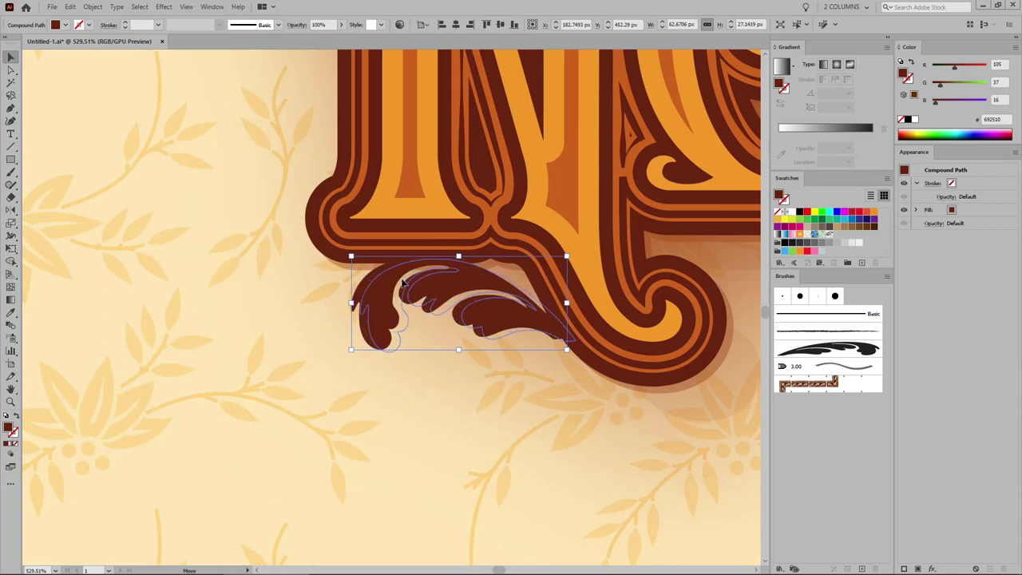
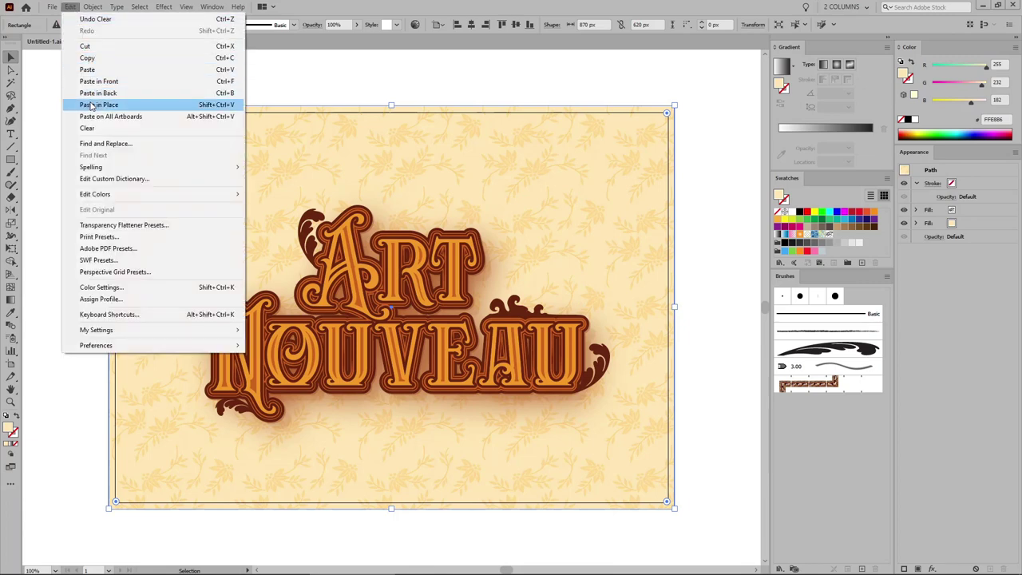
Paste a copy of the background rectangle in place and reset it to a plain white fill without a stroke.
left_click(91, 104)
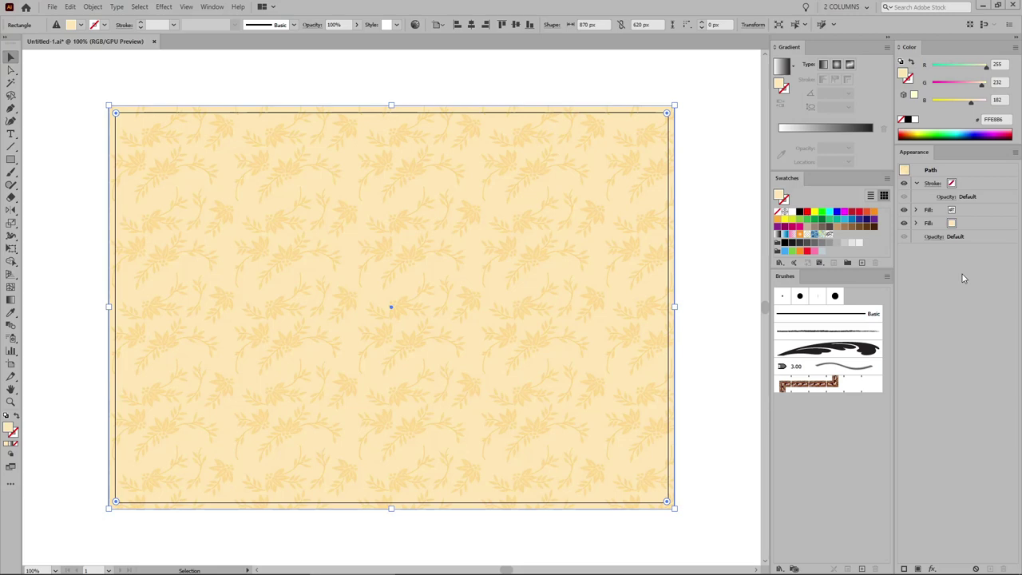
key("d")
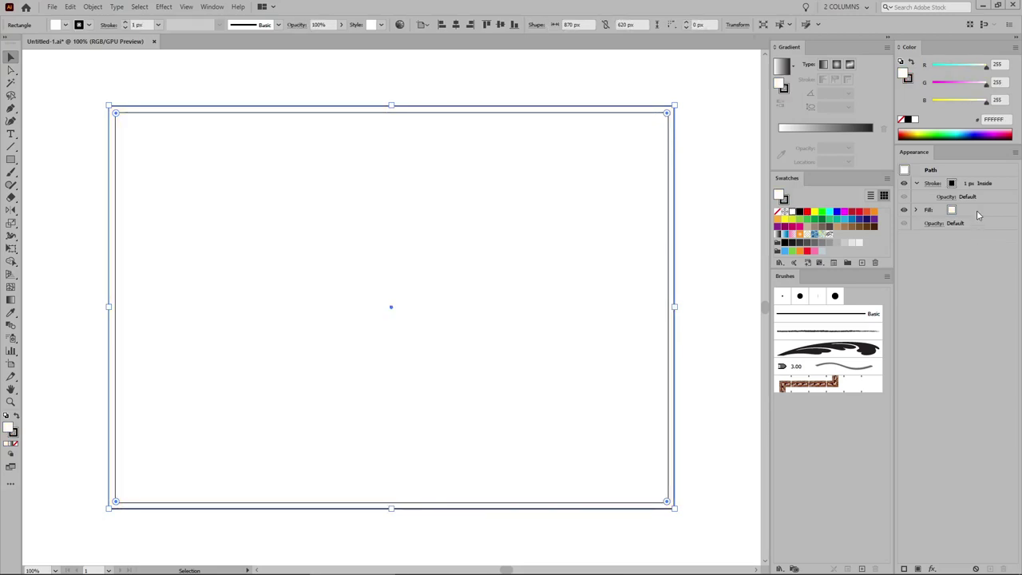
left_click(16, 438)
left_click(17, 445)
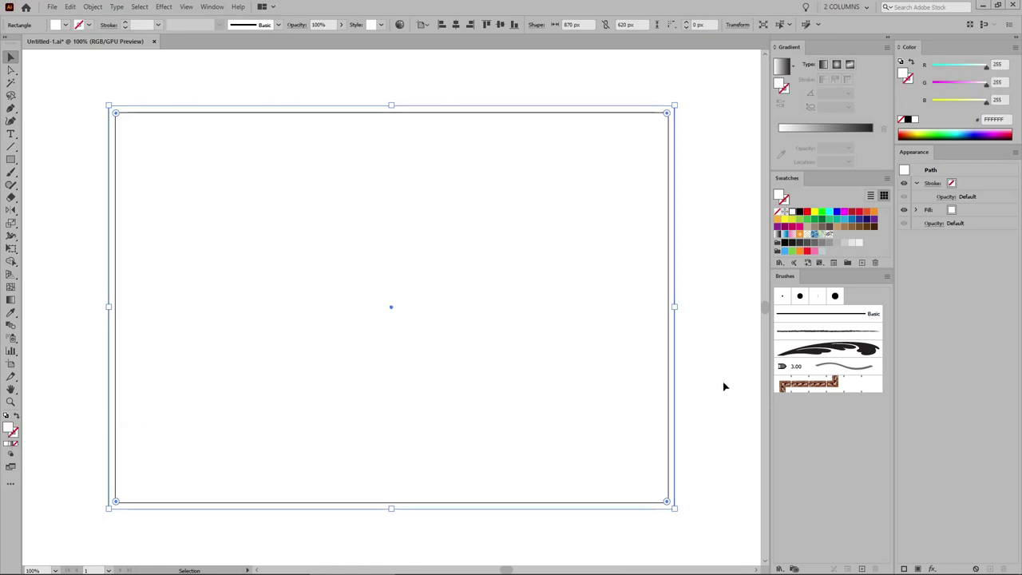
Fill the pasted rectangle with a radial gradient and set the opacity of its inner white stop to 0%.
left_click(837, 64)
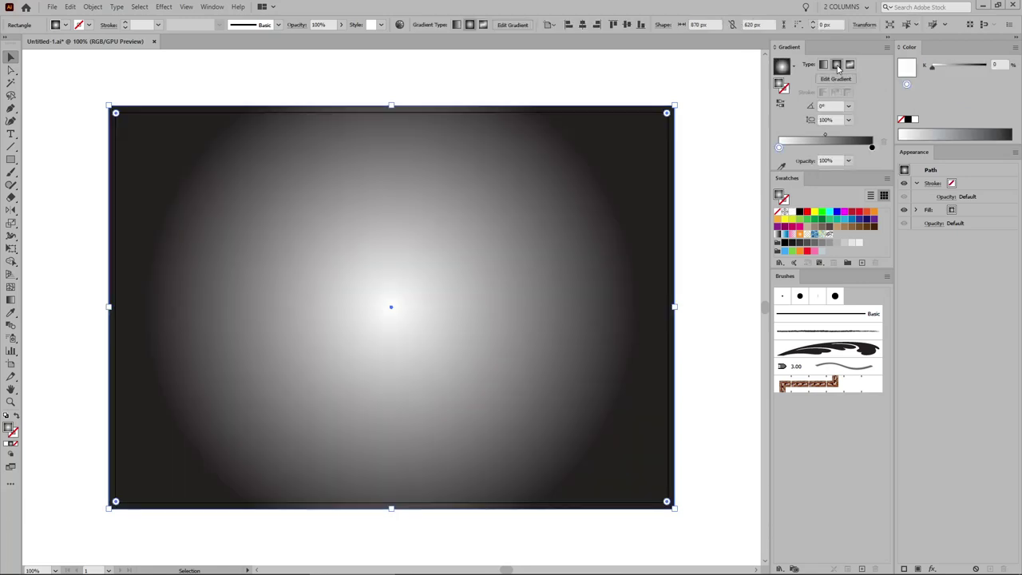
double_click(780, 148)
left_click(798, 169)
left_click(807, 295)
Switch the inner gradient stop to RGB and color it 255, 233, 183.
left_click(872, 159)
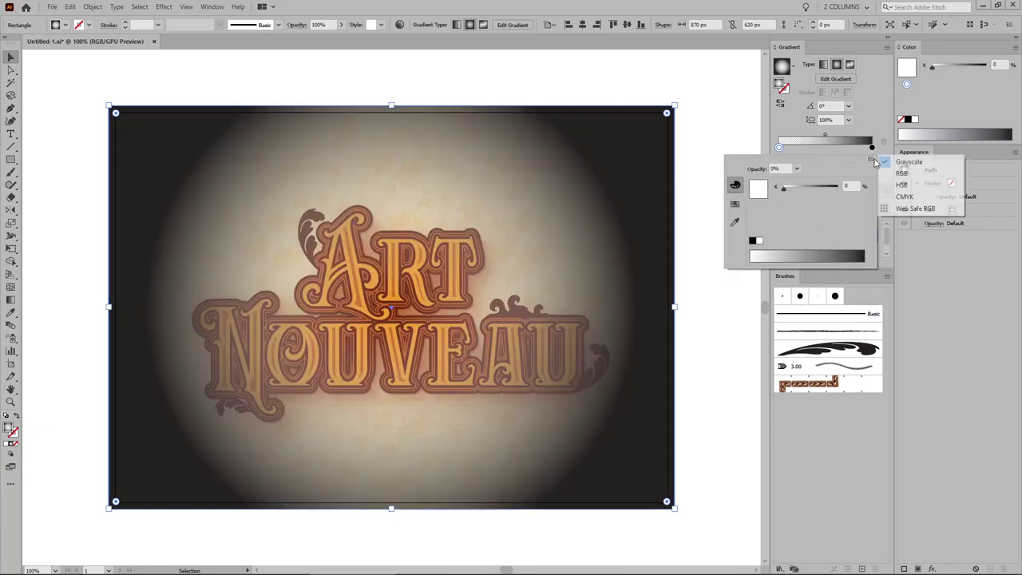
left_click(904, 173)
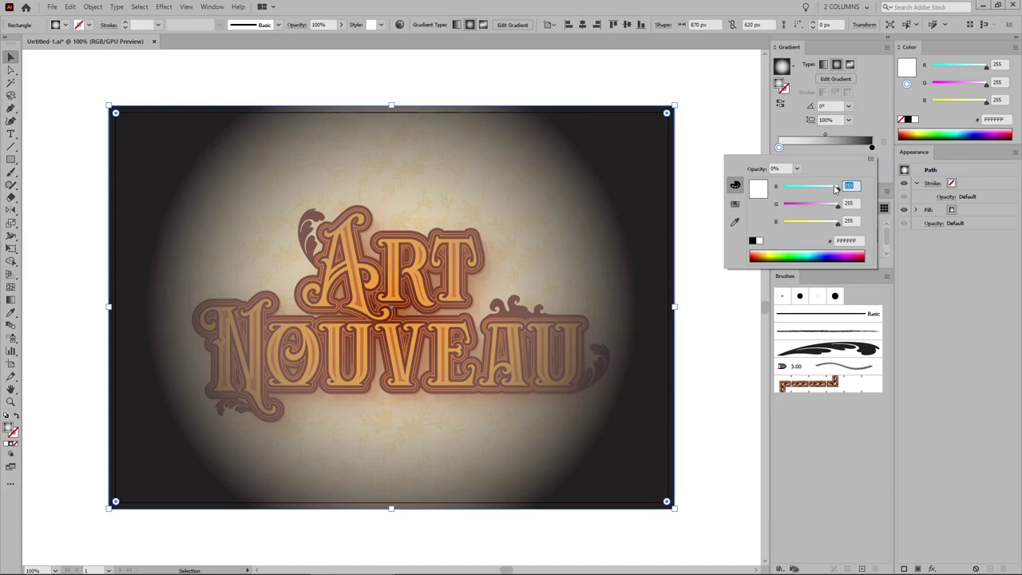
double_click(852, 203)
type("233")
key("Tab")
type("1")
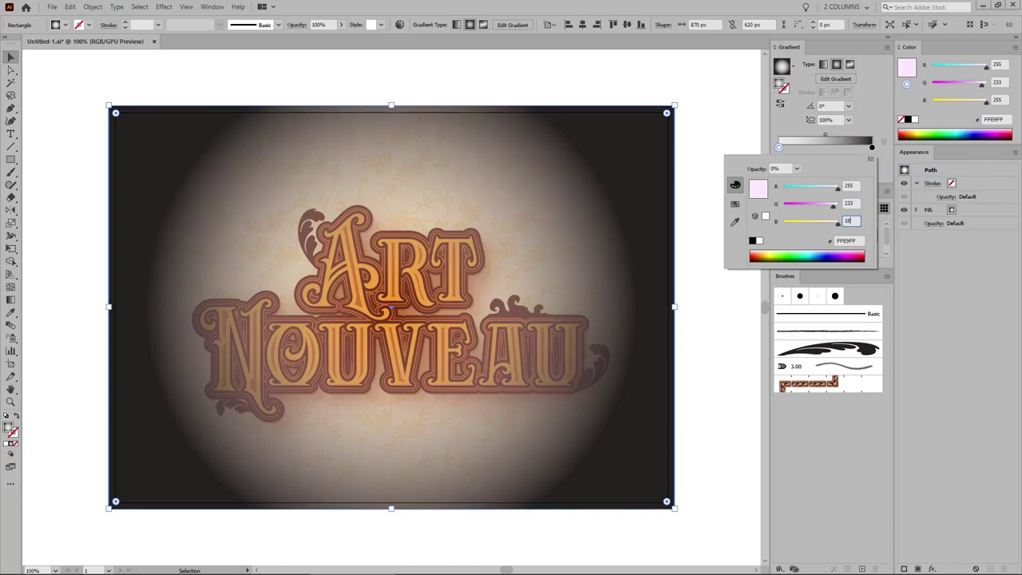
type("83")
left_click(883, 126)
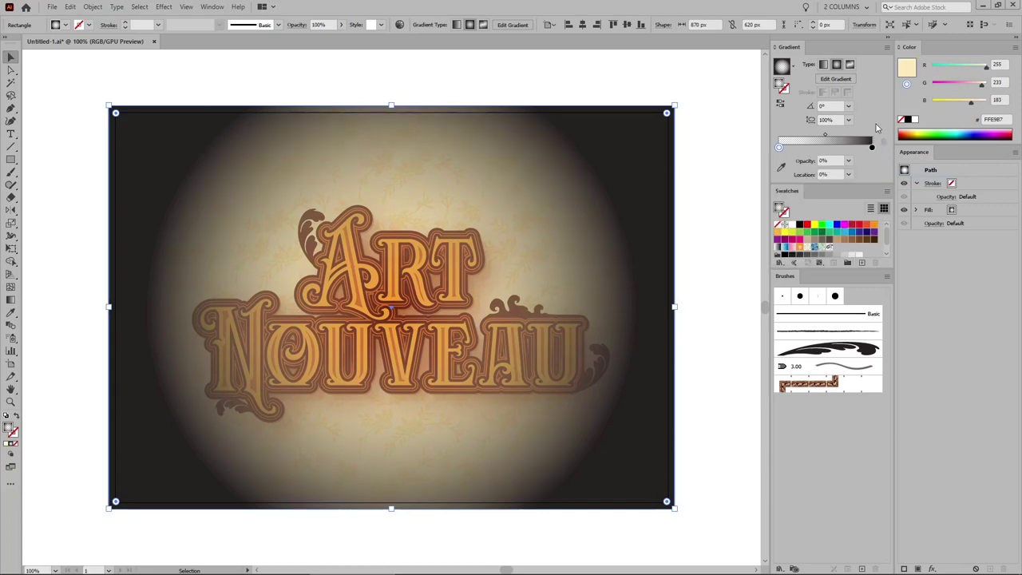
Switch the outer gradient stop from grayscale to RGB and color it 105, 37, 0.
double_click(873, 147)
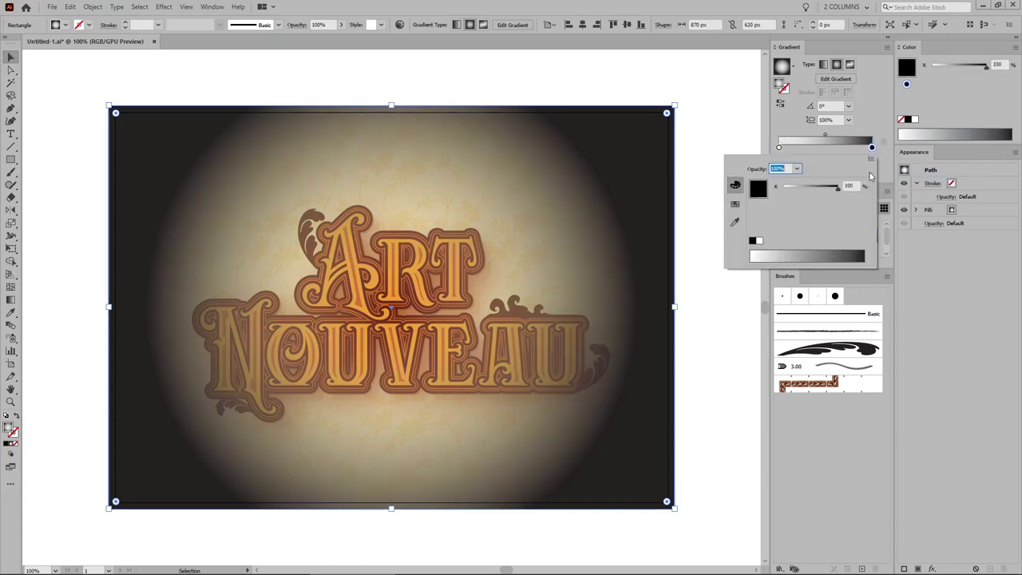
left_click(873, 160)
left_click(893, 175)
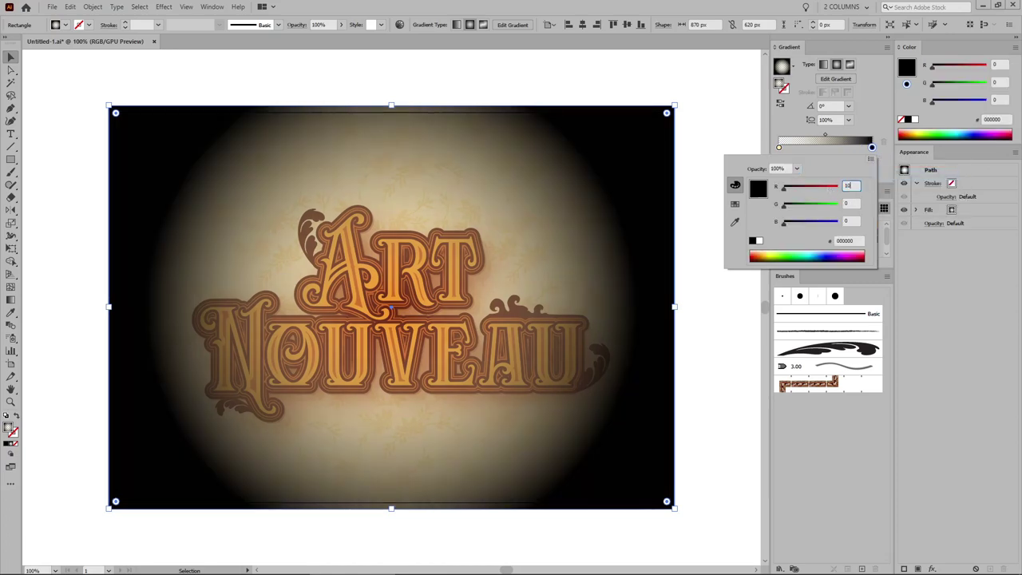
type("105")
left_click(848, 203)
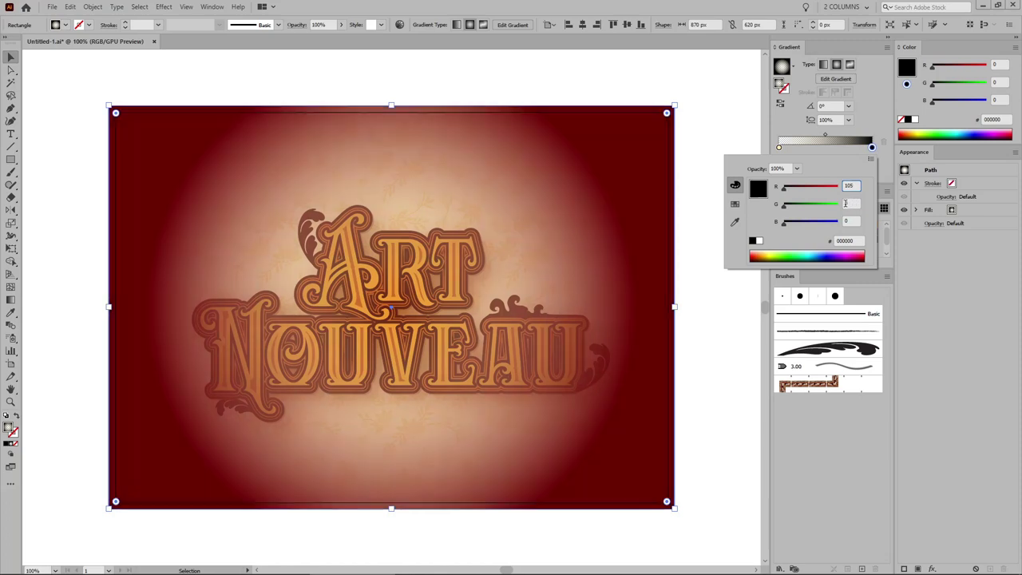
key("Tab")
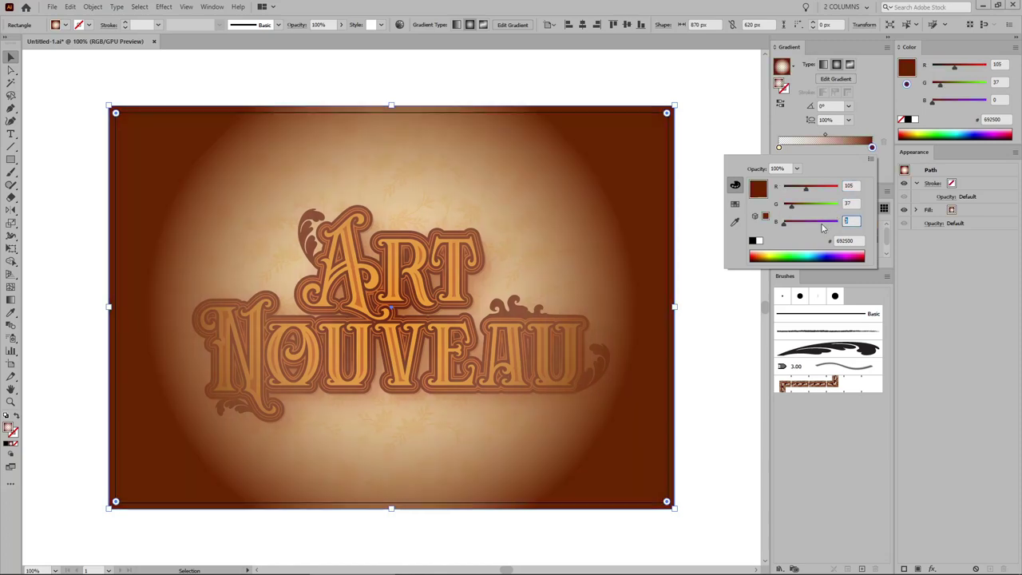
key("Return")
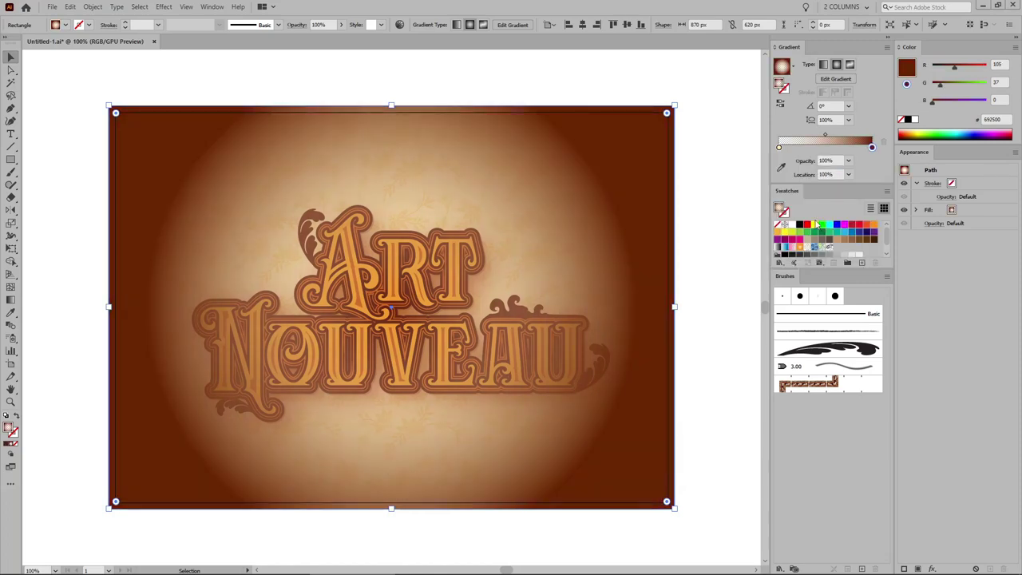
Flatten the radial gradient to an ellipse with a 73% aspect ratio and widen it beyond the rectangle's sides.
left_click(11, 300)
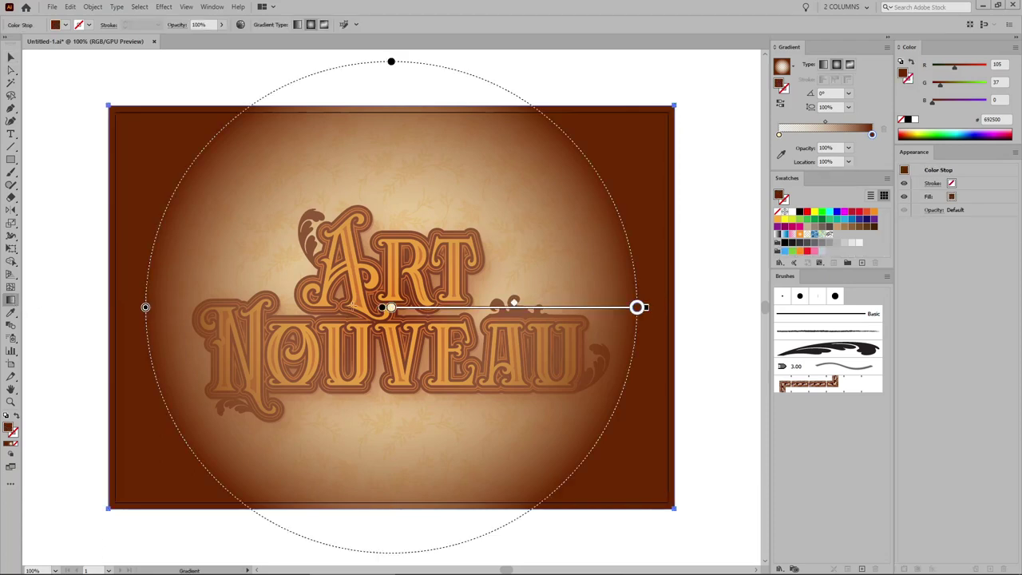
key("ctrl+minus")
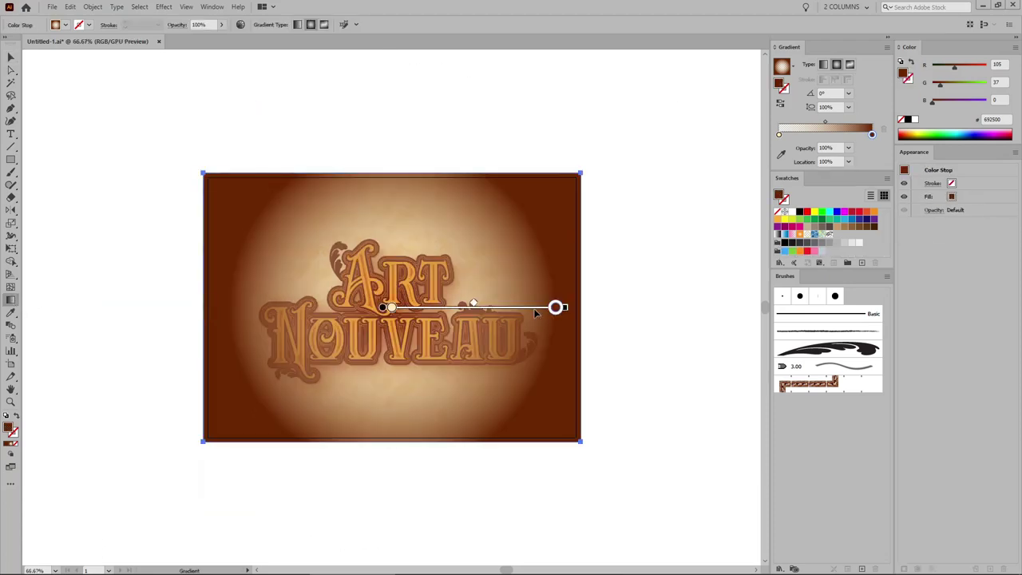
left_click_drag(563, 310, 585, 313)
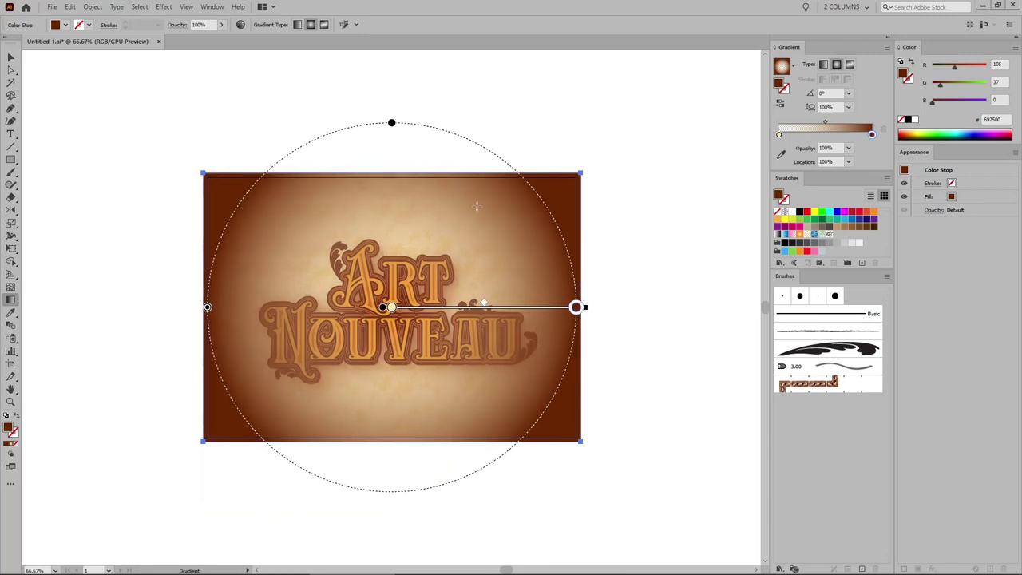
left_click_drag(391, 124, 391, 172)
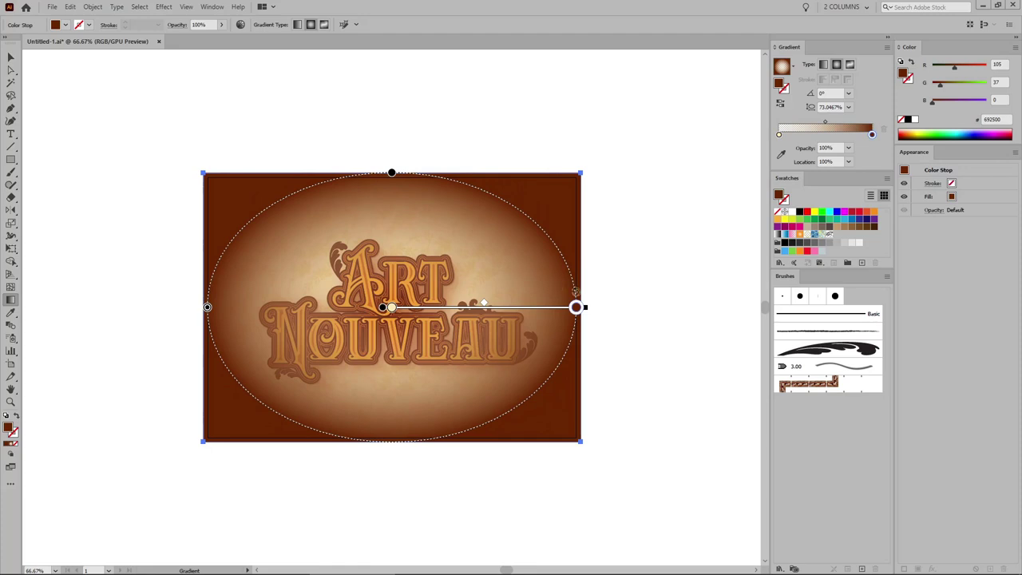
left_click_drag(588, 310, 655, 305)
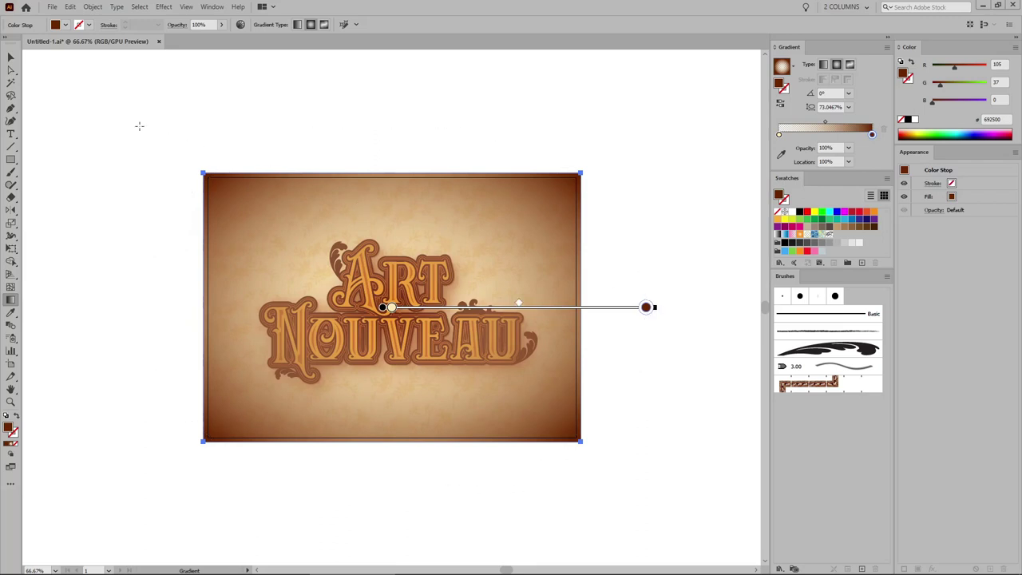
key("v")
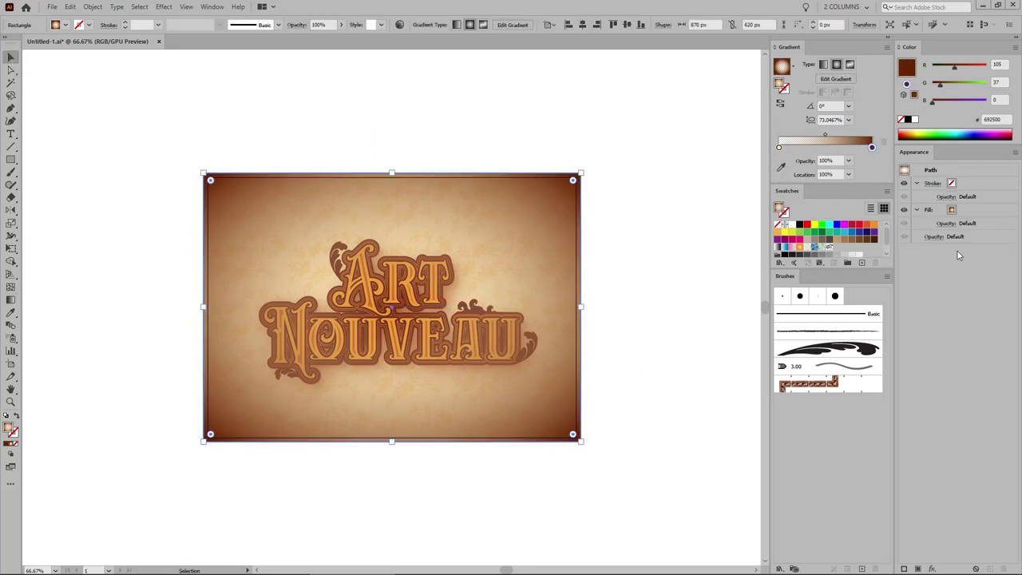
Set the blending mode of the rectangle's gradient fill to Overlay.
left_click(947, 224)
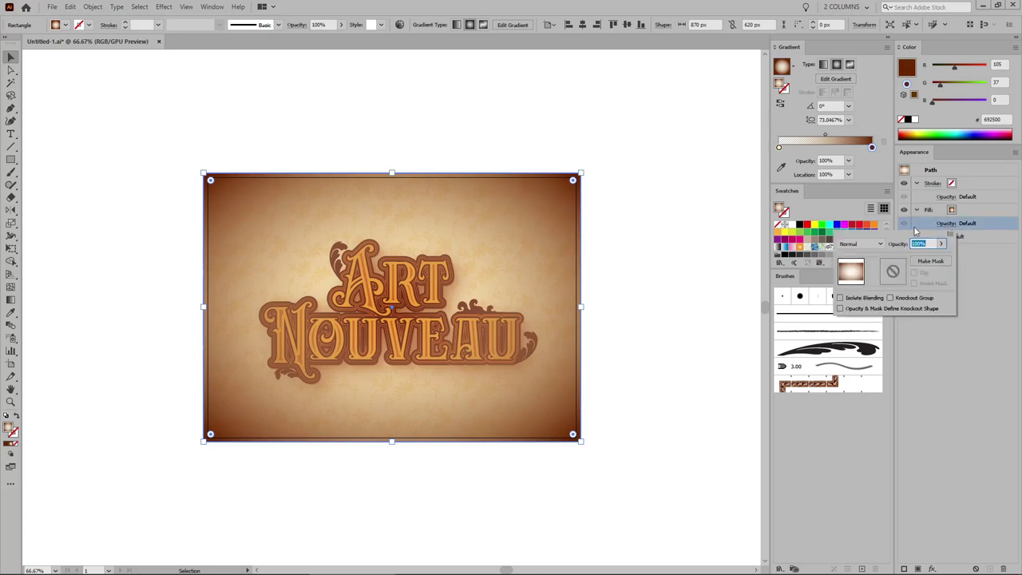
left_click(881, 245)
left_click(861, 346)
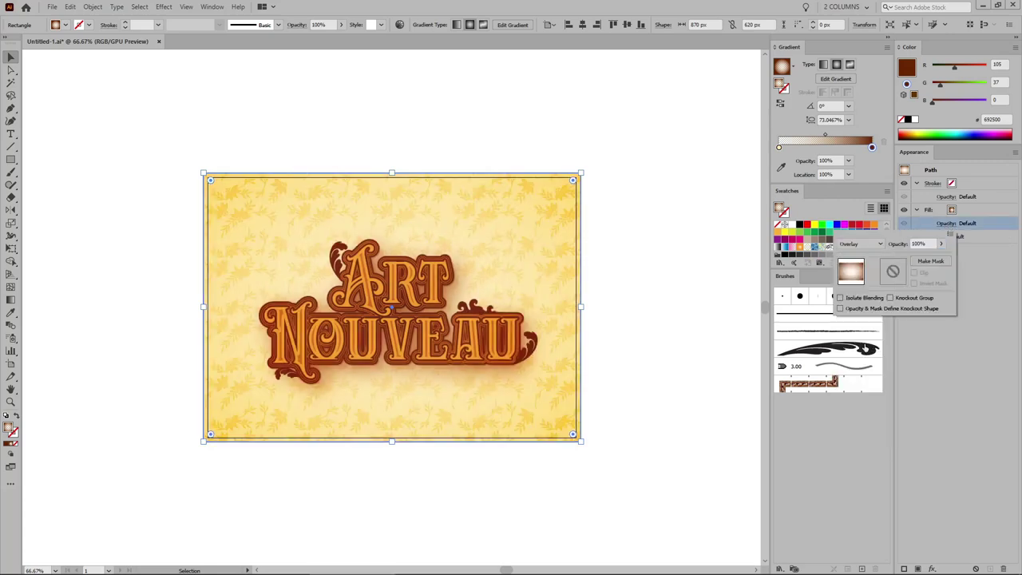
left_click(924, 359)
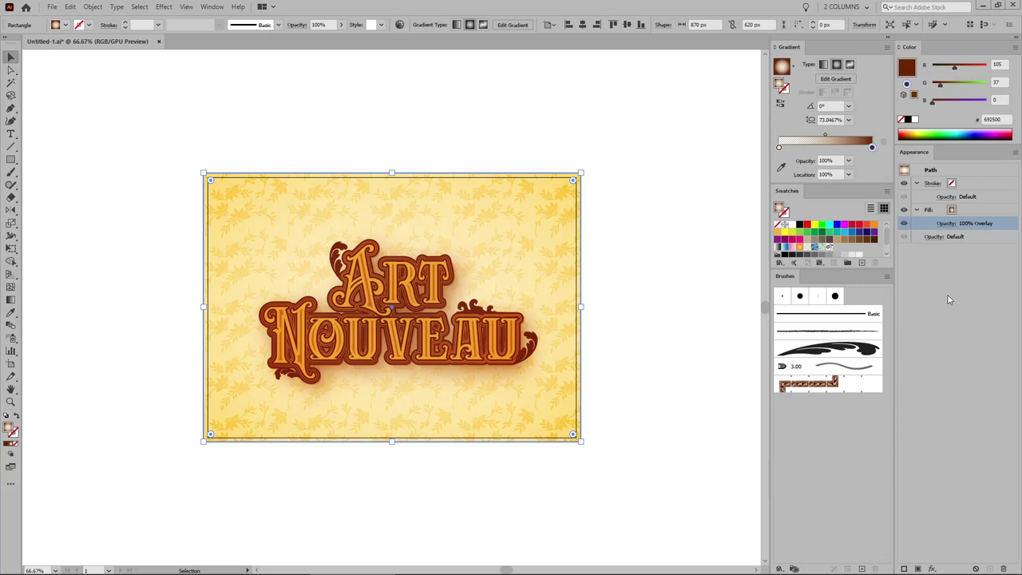
Add a second fill between the stroke and the gradient fill and color it RGB 92, 43, 2.
left_click(918, 568)
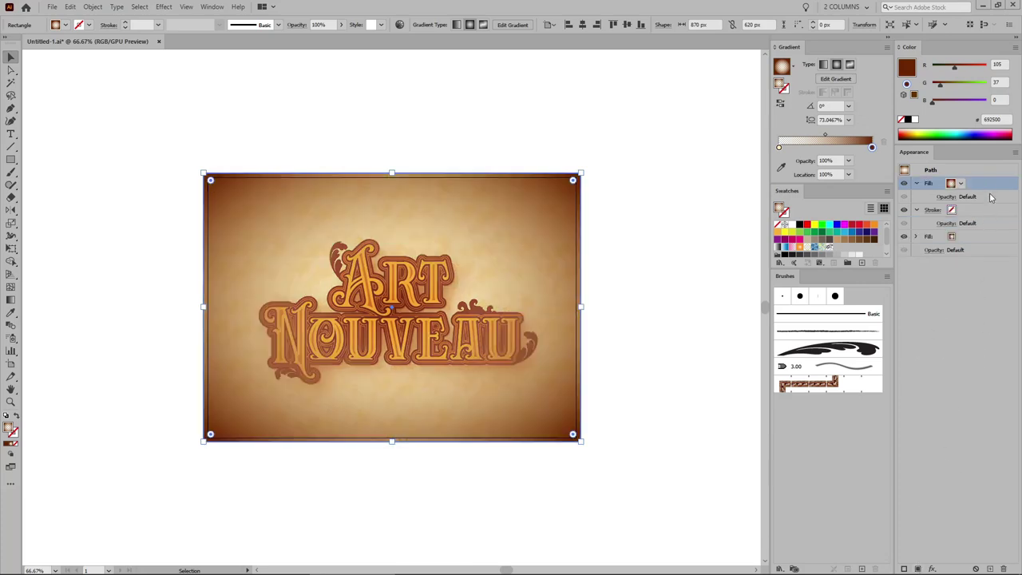
left_click_drag(994, 189, 985, 232)
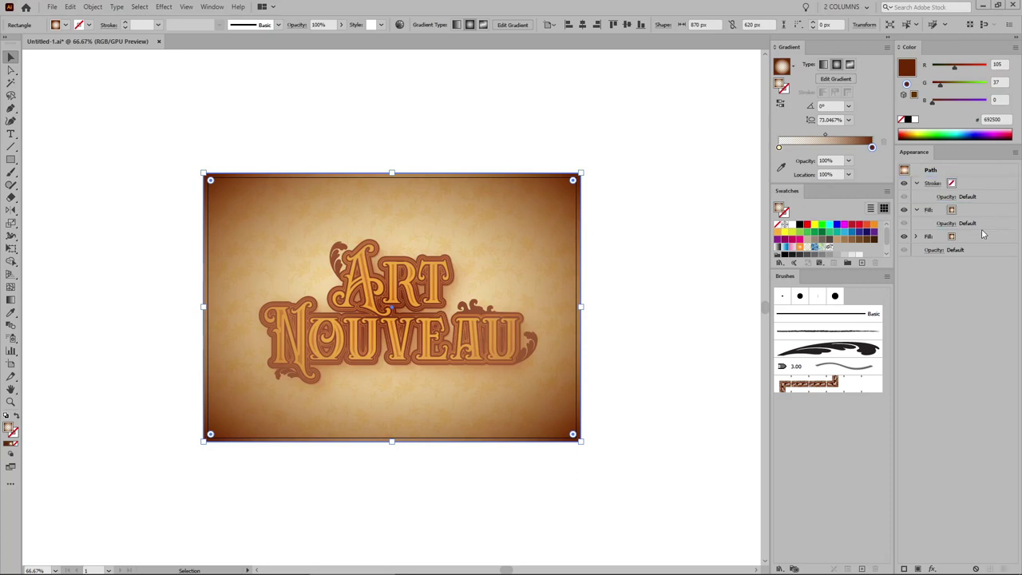
left_click(870, 227)
double_click(1000, 64)
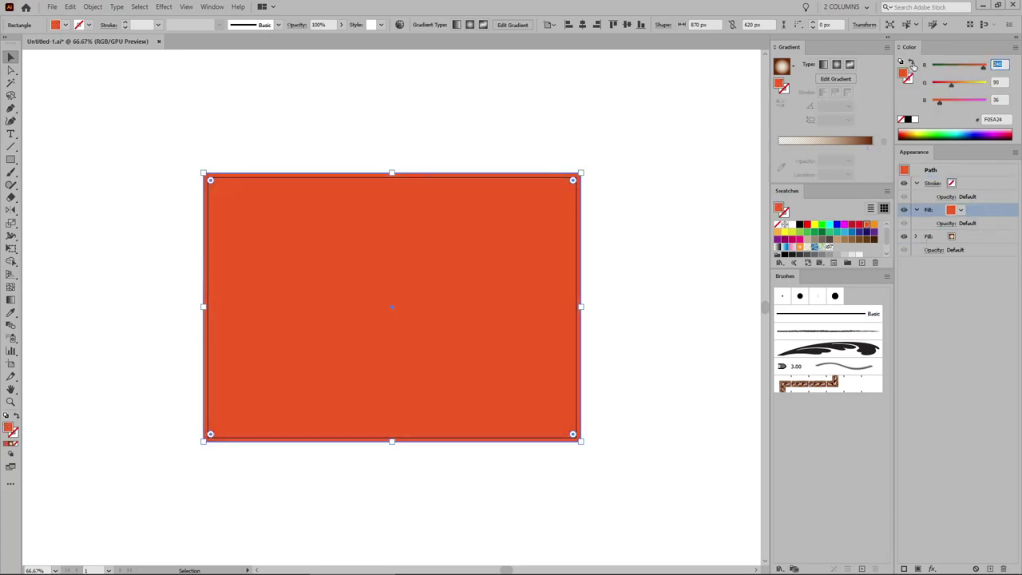
type("92")
key("Return")
type("40")
key("Tab")
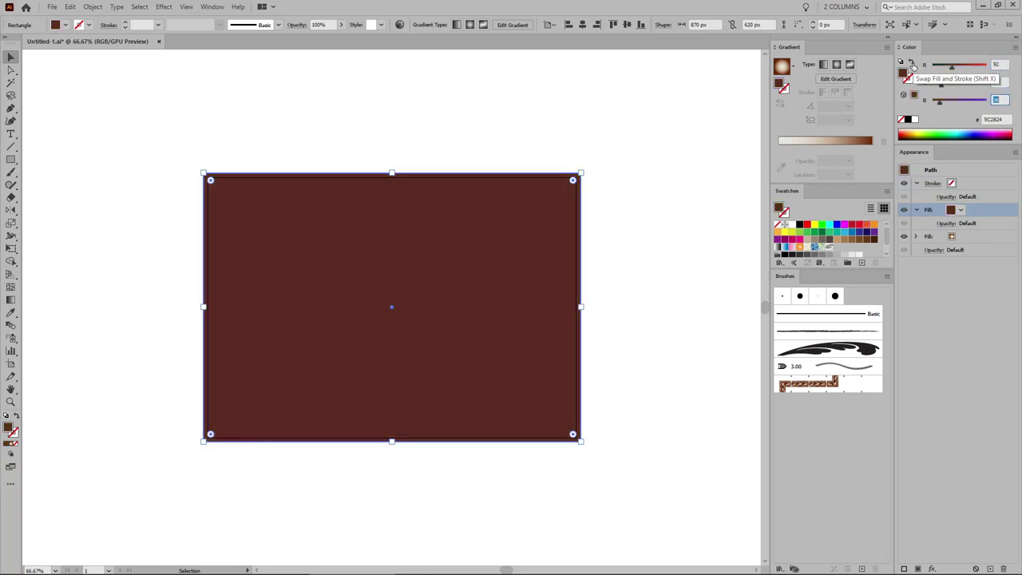
type("2")
key("Return")
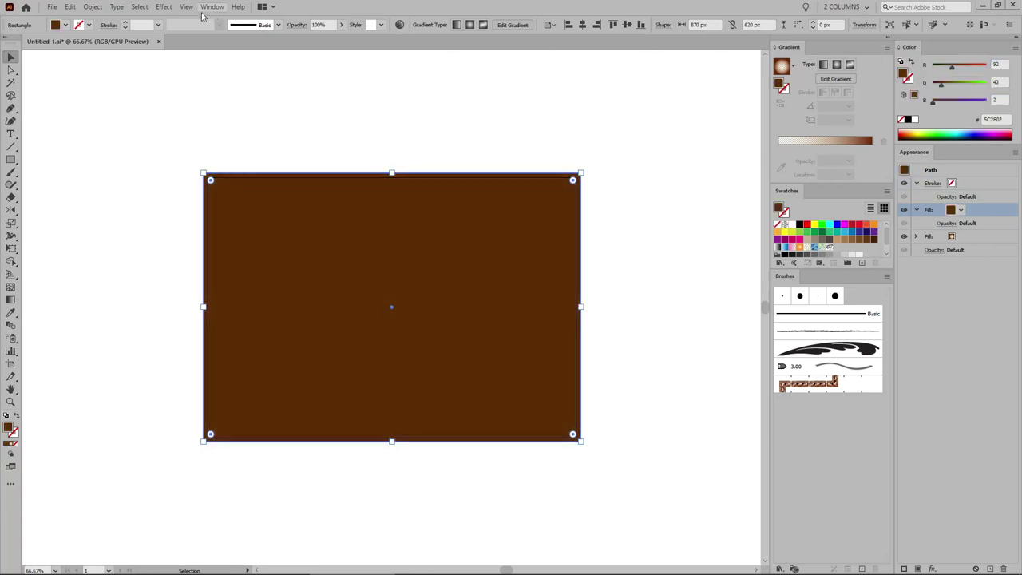
Apply a Film Grain effect to the brown fill with grain 20, highlight area 0 and intensity 10.
left_click(166, 6)
mouse_move(185, 179)
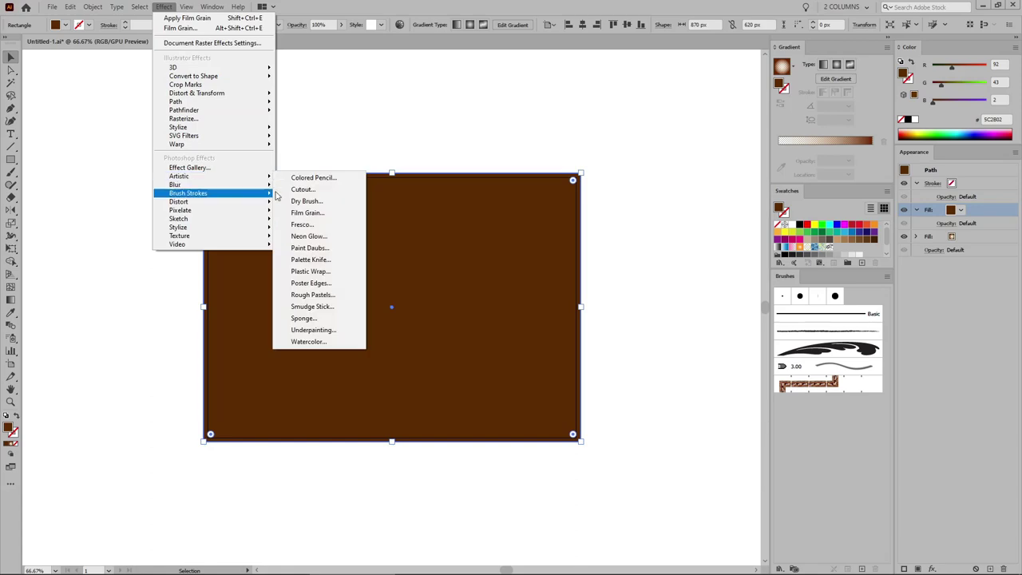
left_click(302, 213)
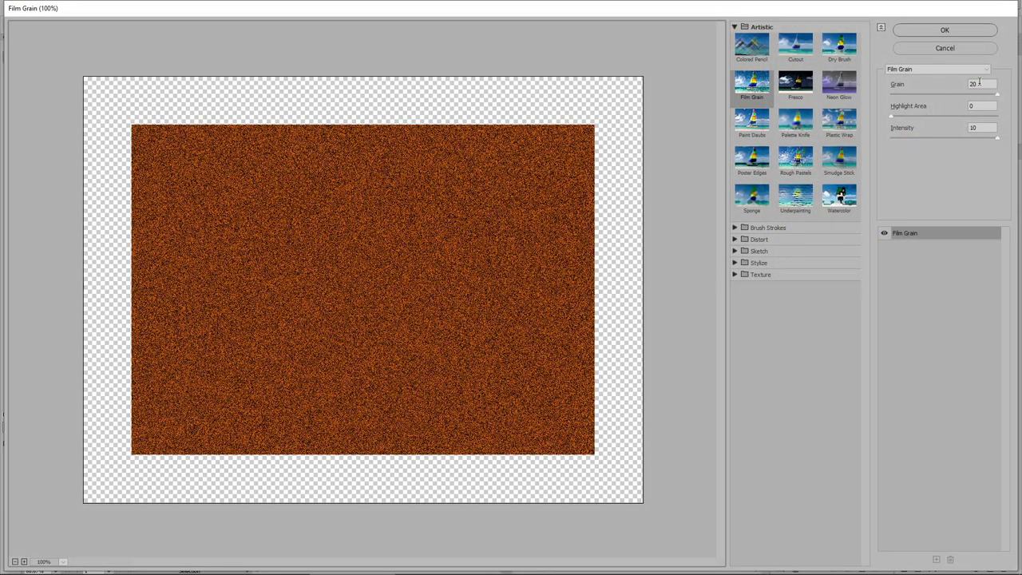
left_click(959, 30)
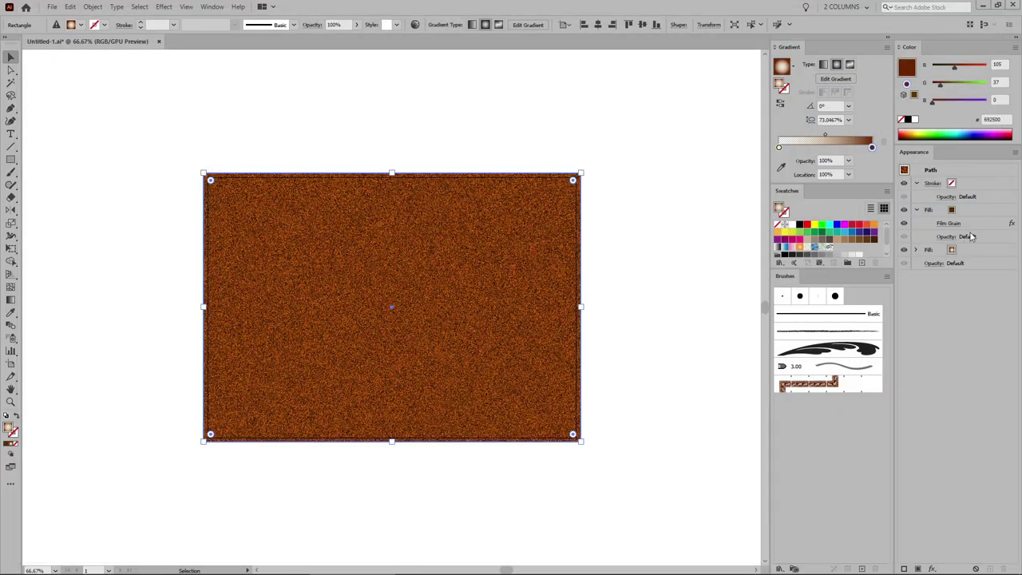
Set the grainy brown fill to Soft Light blending at 10% opacity and deselect the rectangle.
left_click(947, 237)
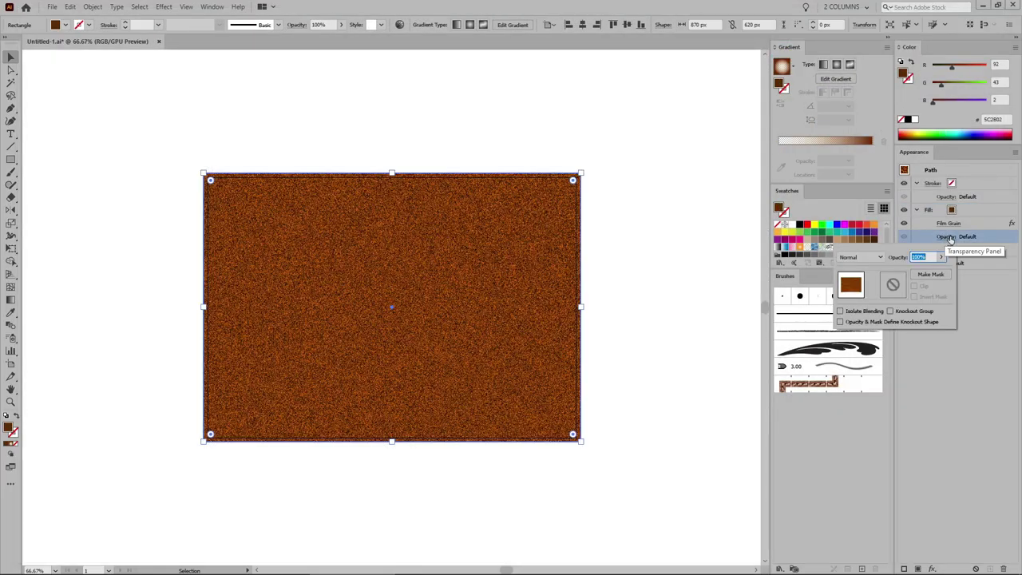
left_click(882, 257)
left_click(855, 361)
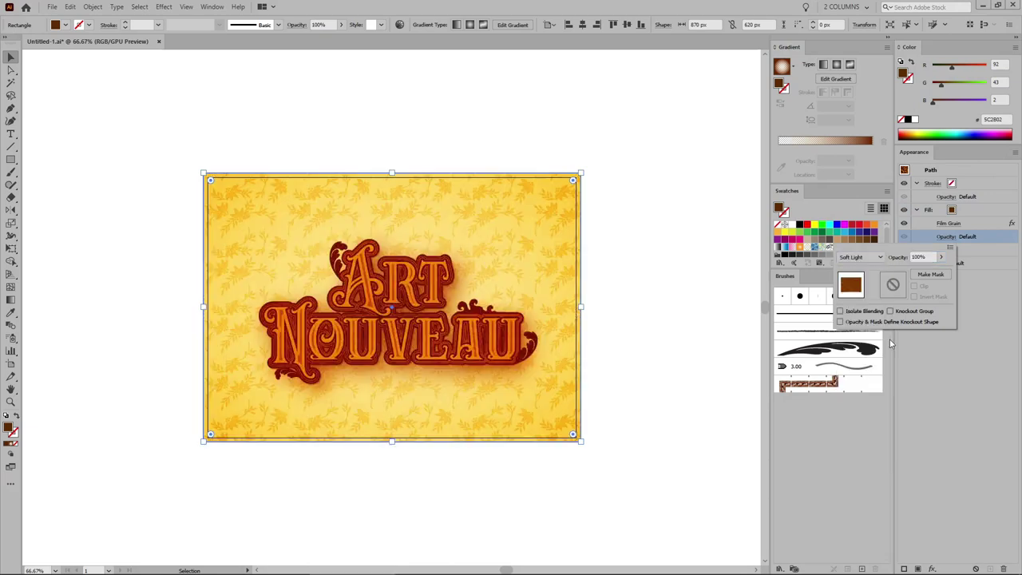
left_click(920, 257)
type("1")
type("0")
key("Return")
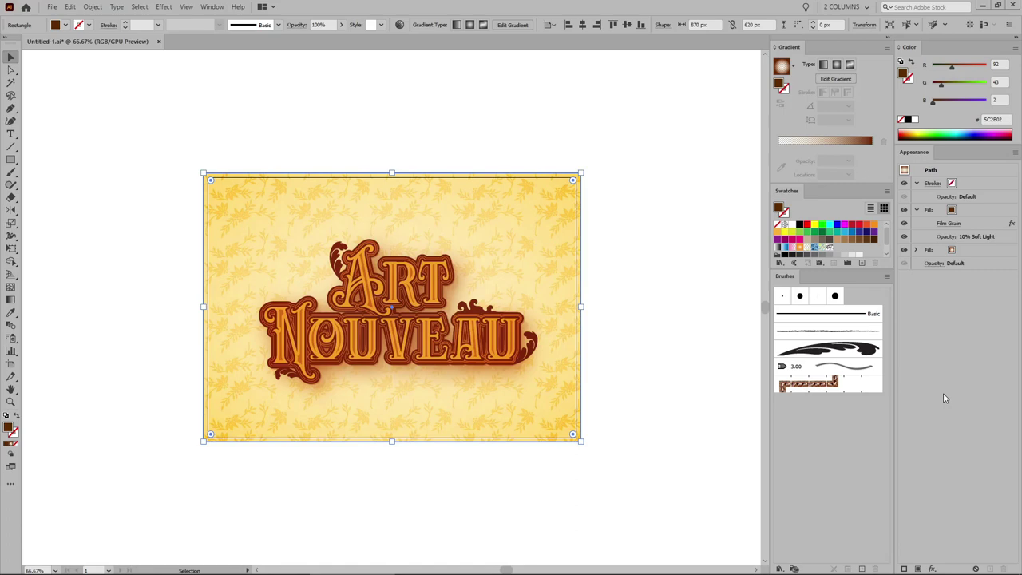
key("ctrl+0")
key("ctrl+1")
left_click(725, 344)
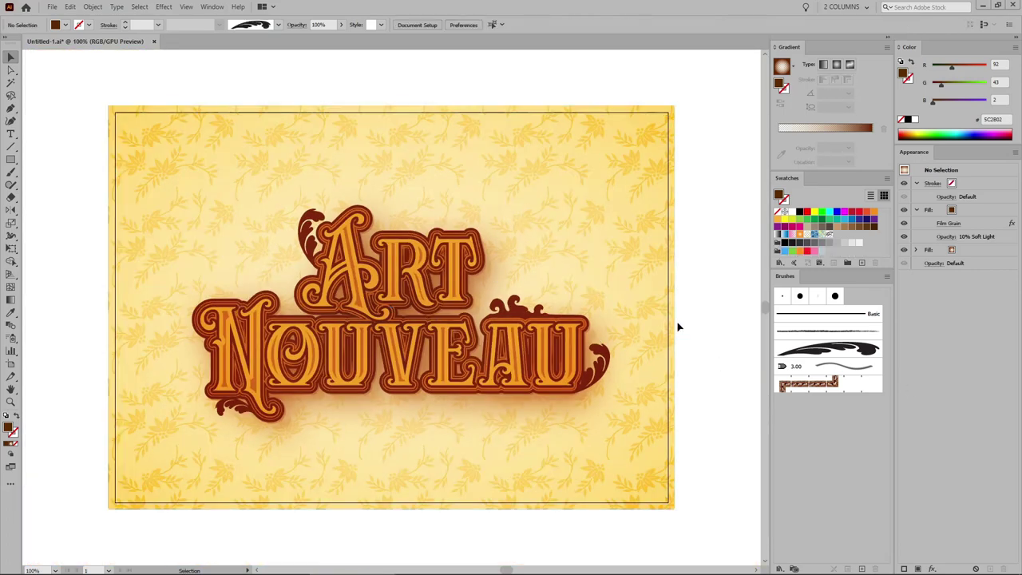